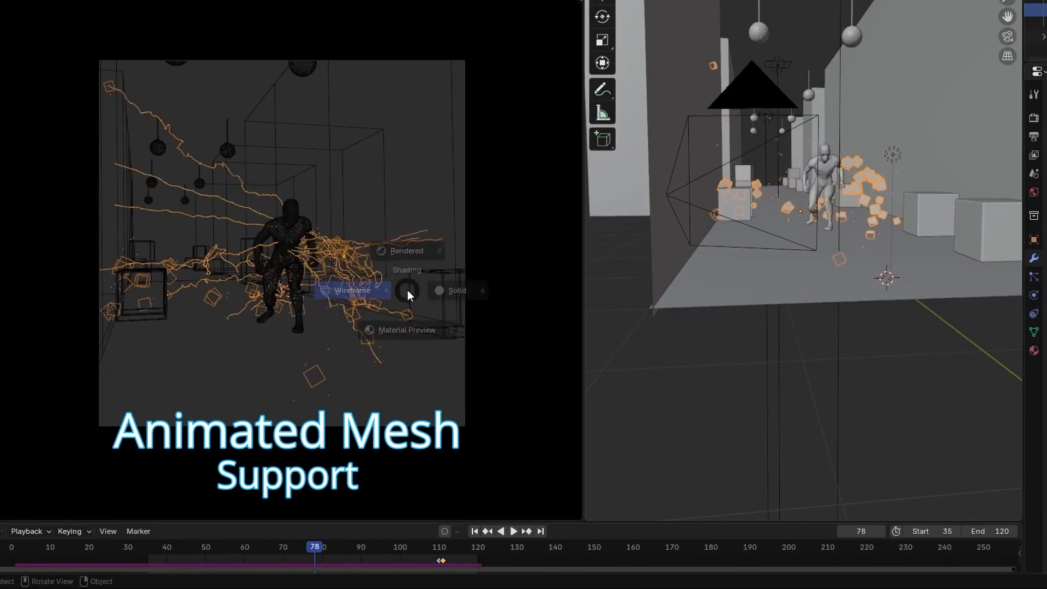
- Switch the left viewport of the animated-mesh particle demo to Rendered shading
click(395, 199)
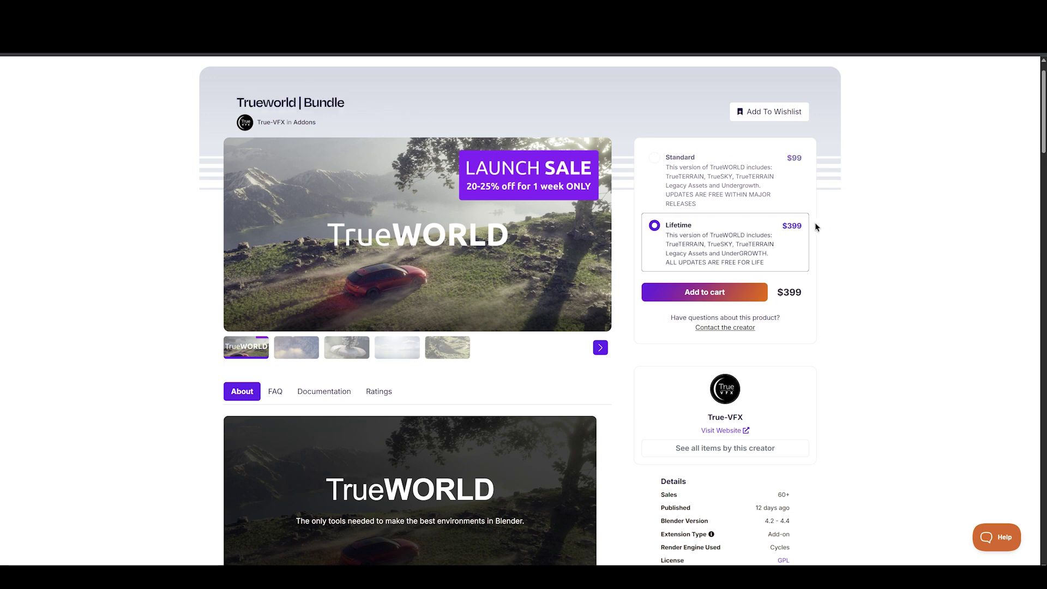
- Scroll down and highlight the TrueWORLD Bundle description paragraph
scroll(886, 283, down, 5)
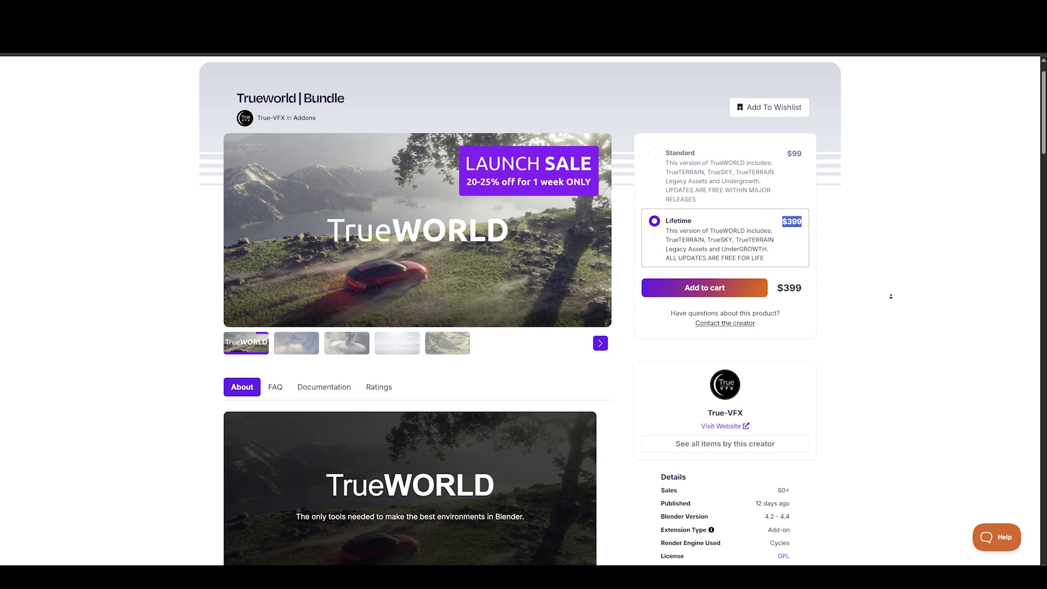
scroll(893, 312, down, 4)
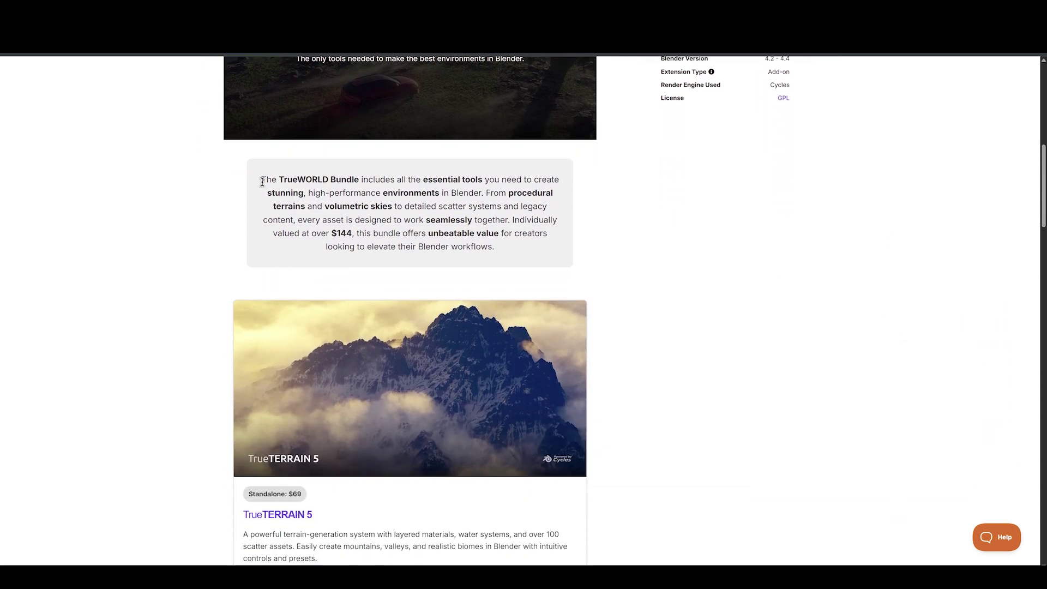
drag(368, 191, 474, 229)
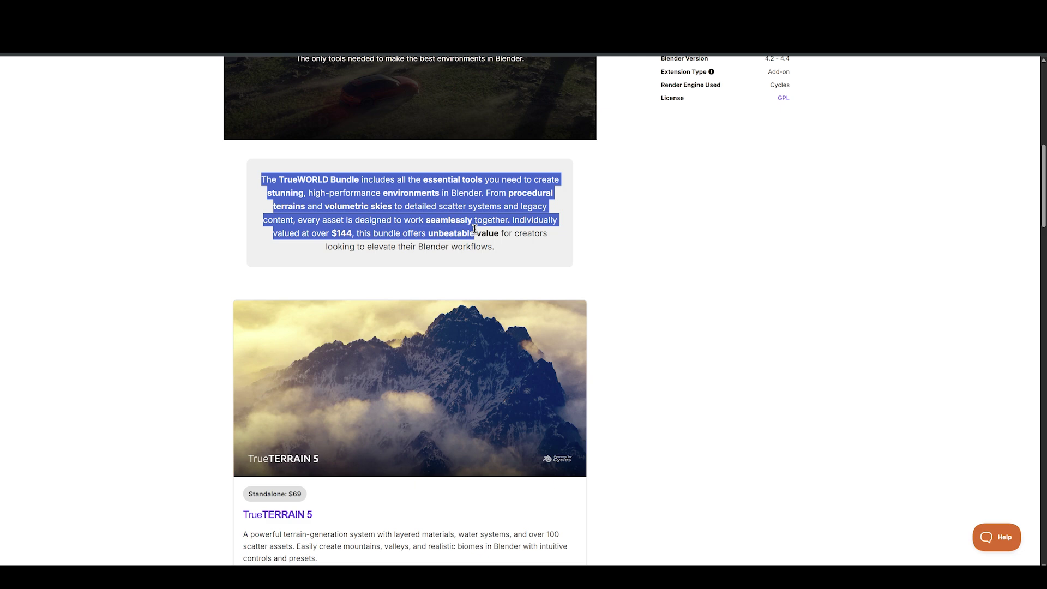
click(627, 254)
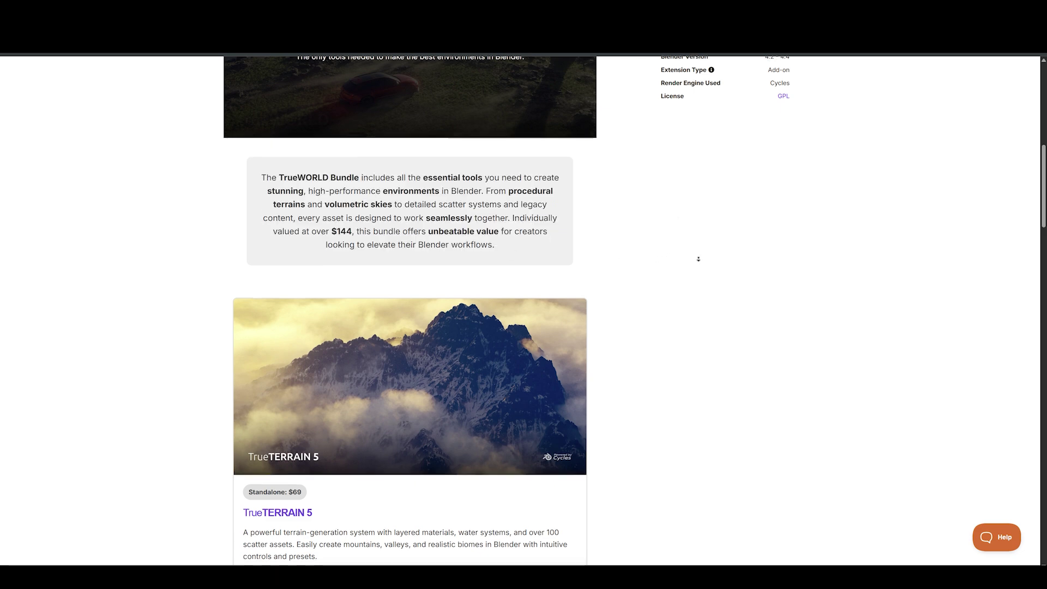
- Scroll past the bundle items, highlight the first coupon codes, and reach the Bundle Price box
scroll(696, 259, down, 4)
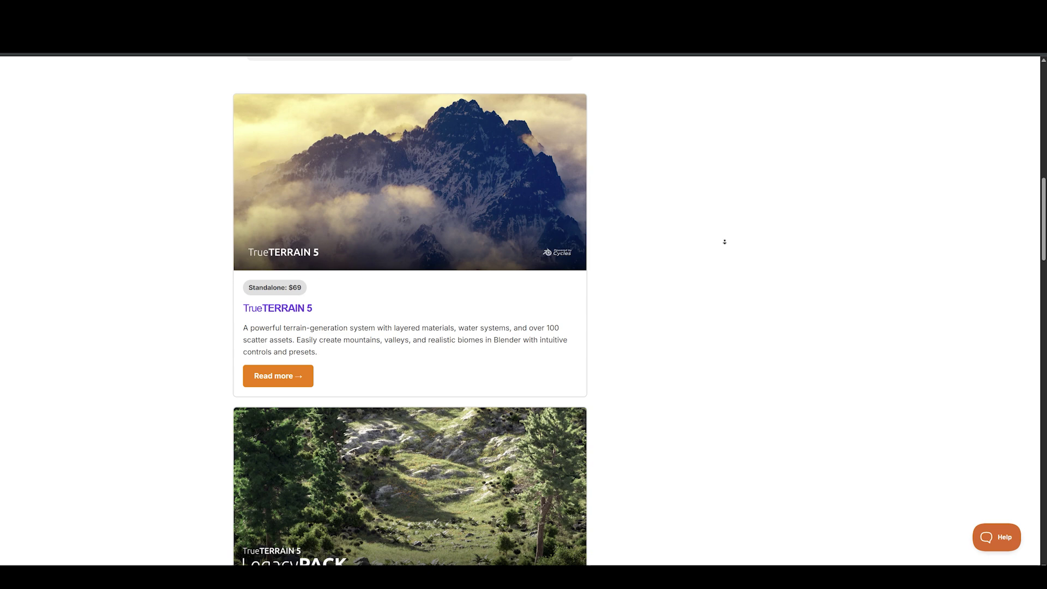
scroll(724, 240, down, 6)
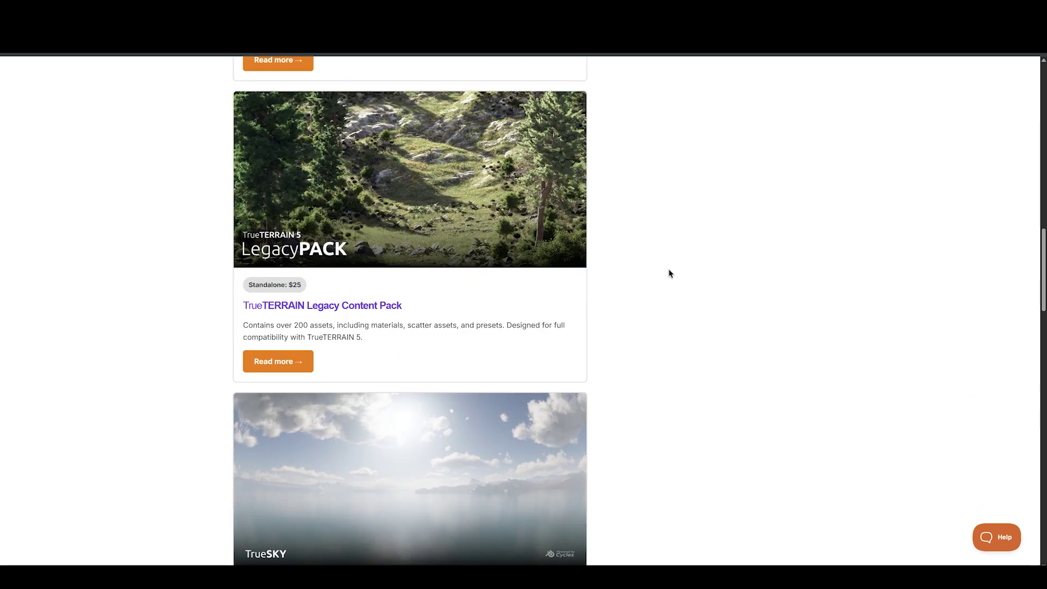
scroll(678, 334, down, 6)
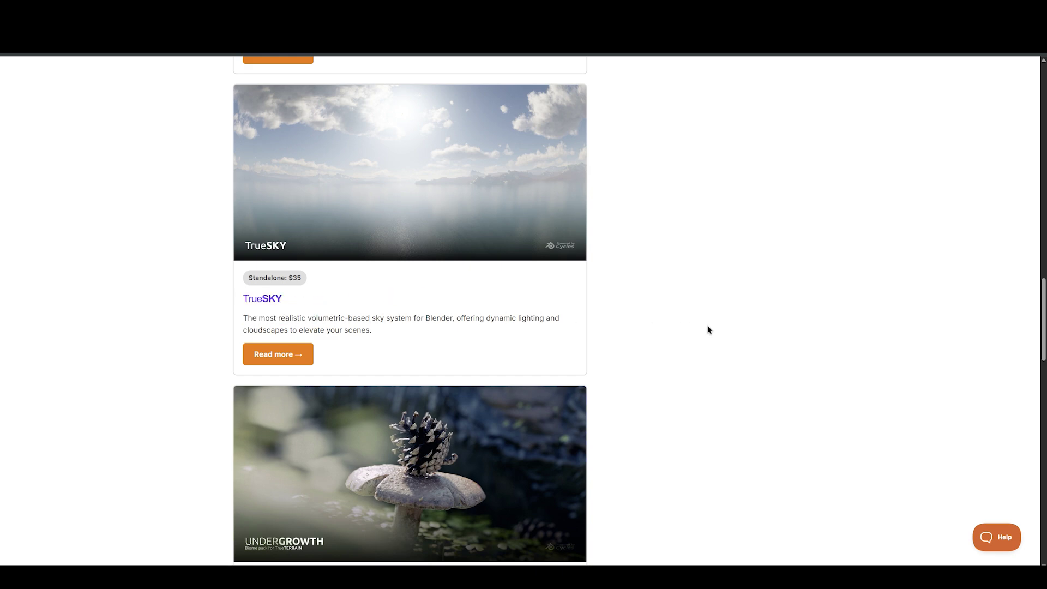
scroll(682, 339, down, 6)
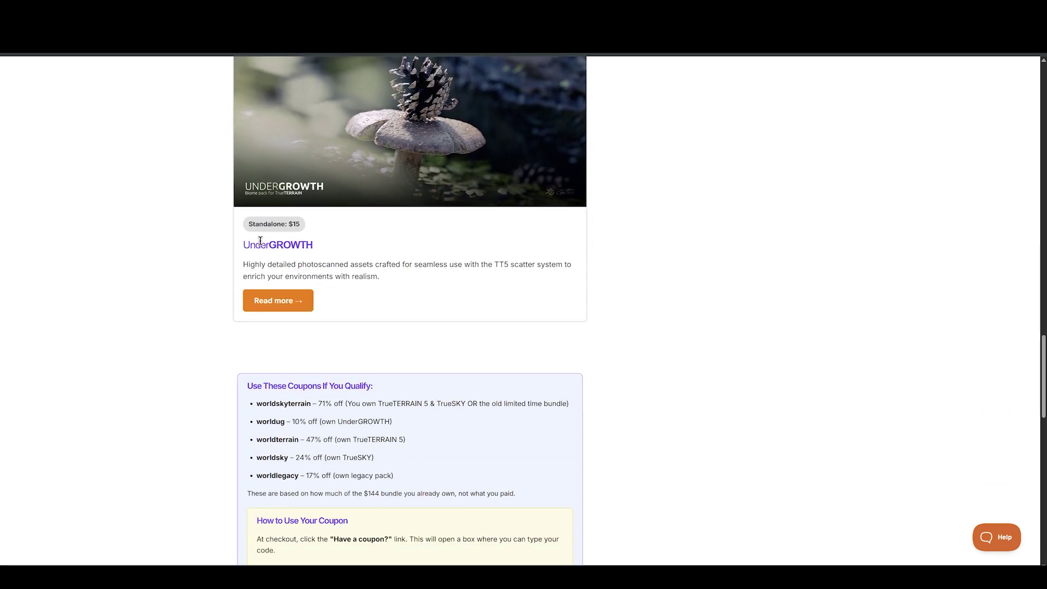
scroll(697, 334, down, 2)
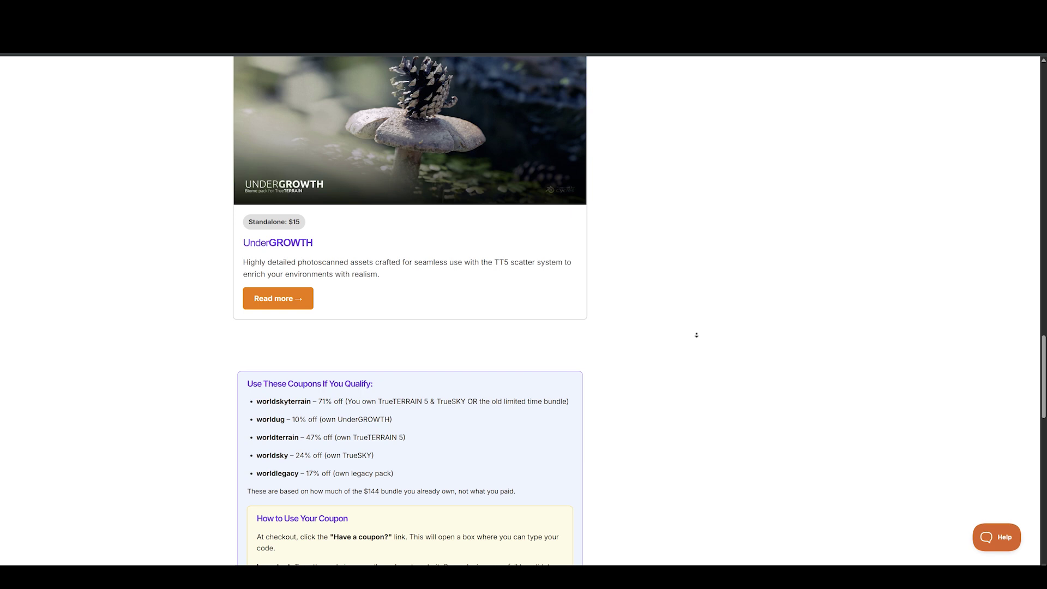
drag(249, 264, 337, 300)
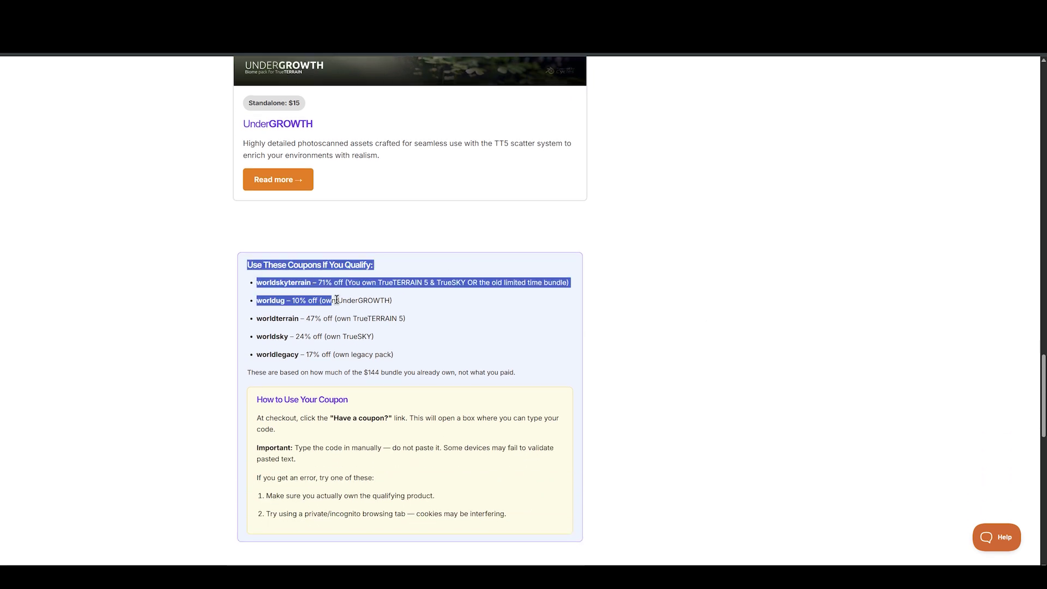
click(698, 352)
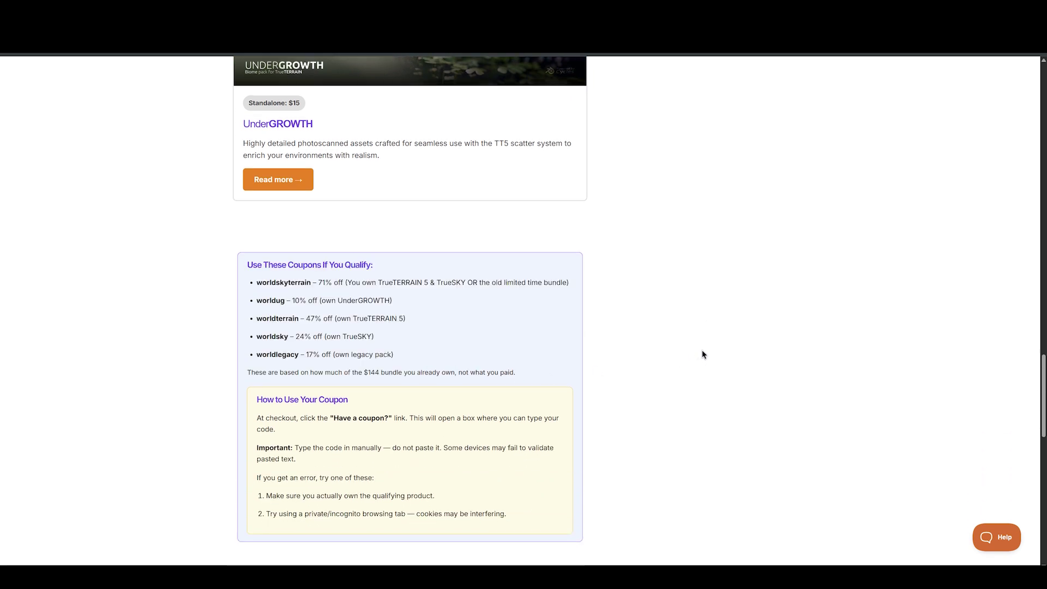
scroll(722, 342, down, 5)
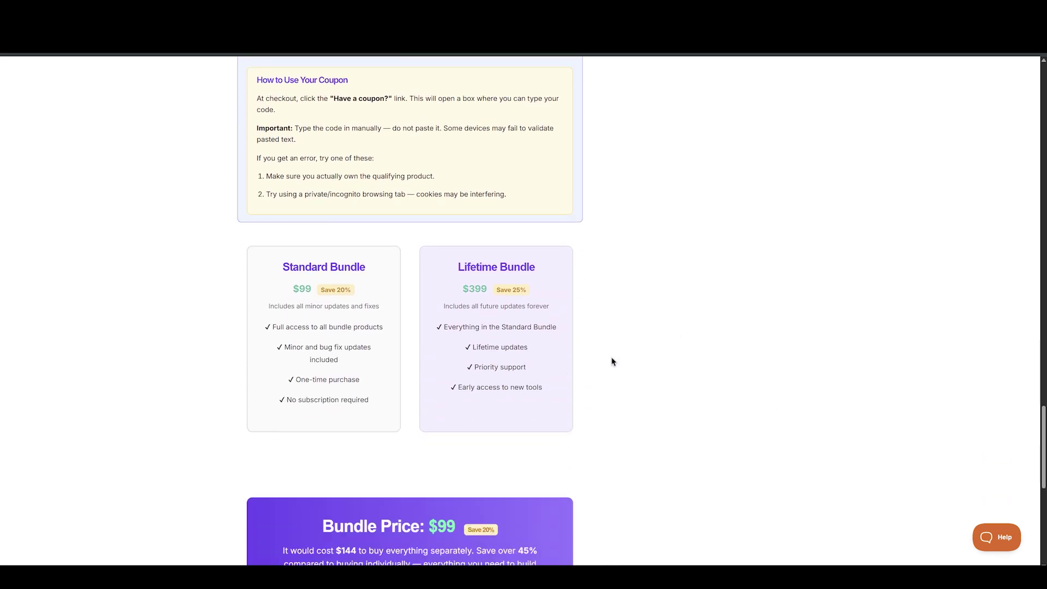
scroll(741, 358, down, 4)
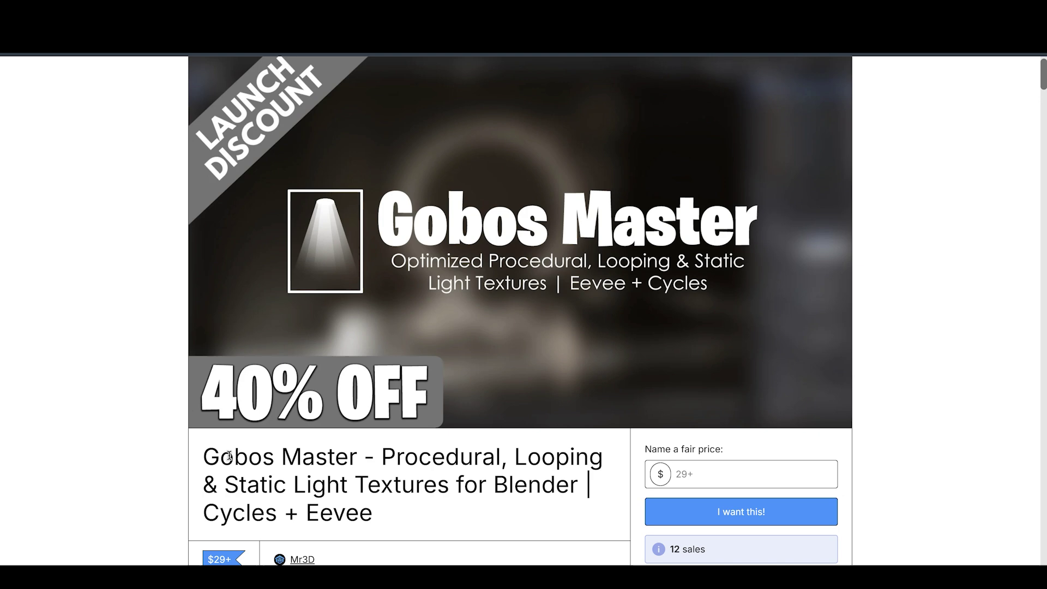
- Highlight the Gobos Master title and scroll down through the demo screenshots
drag(208, 456, 388, 506)
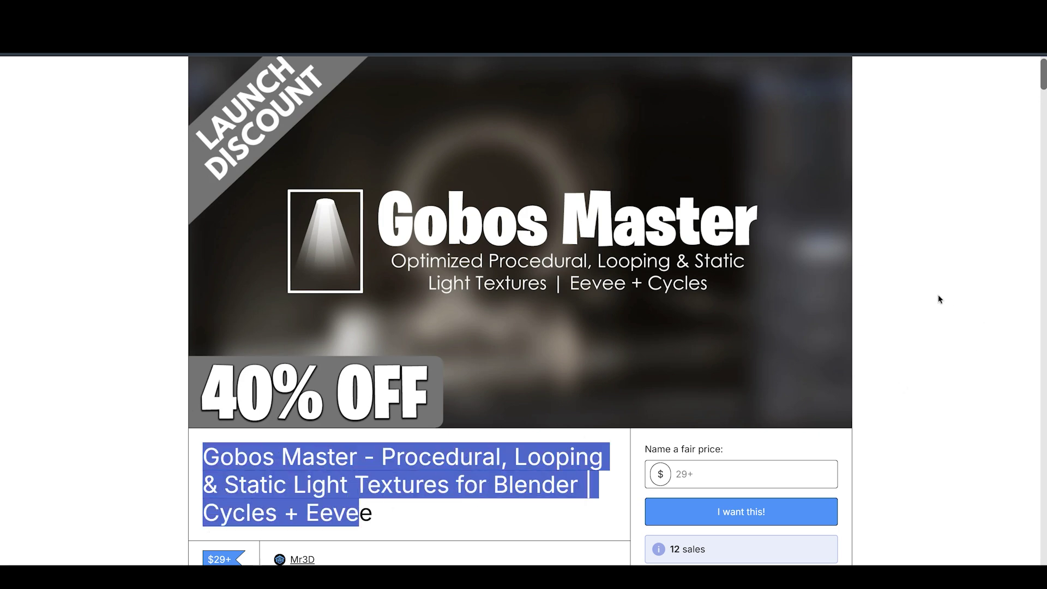
scroll(939, 299, down, 8)
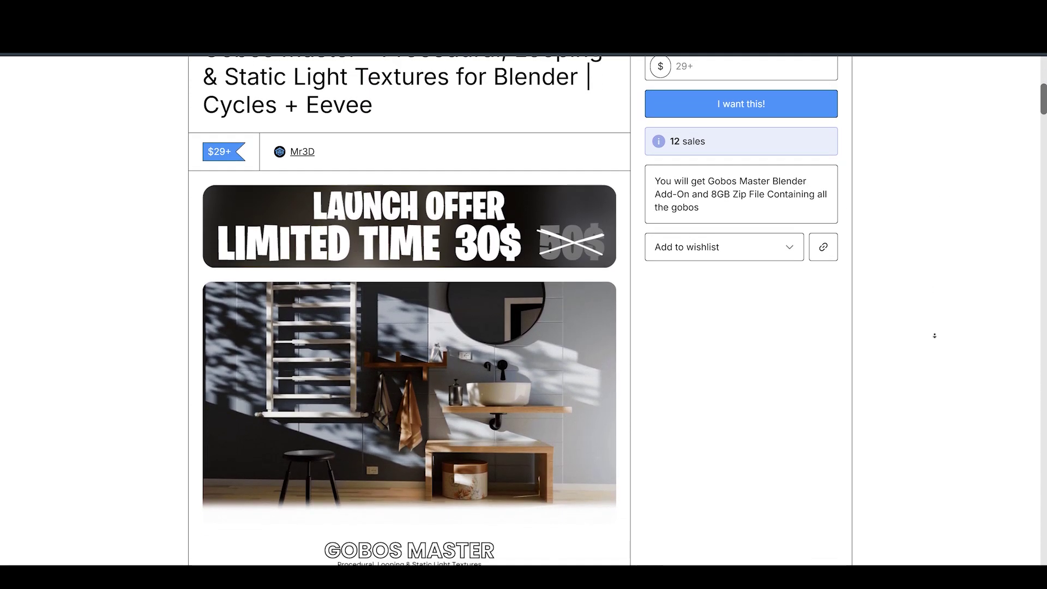
scroll(933, 338, down, 4)
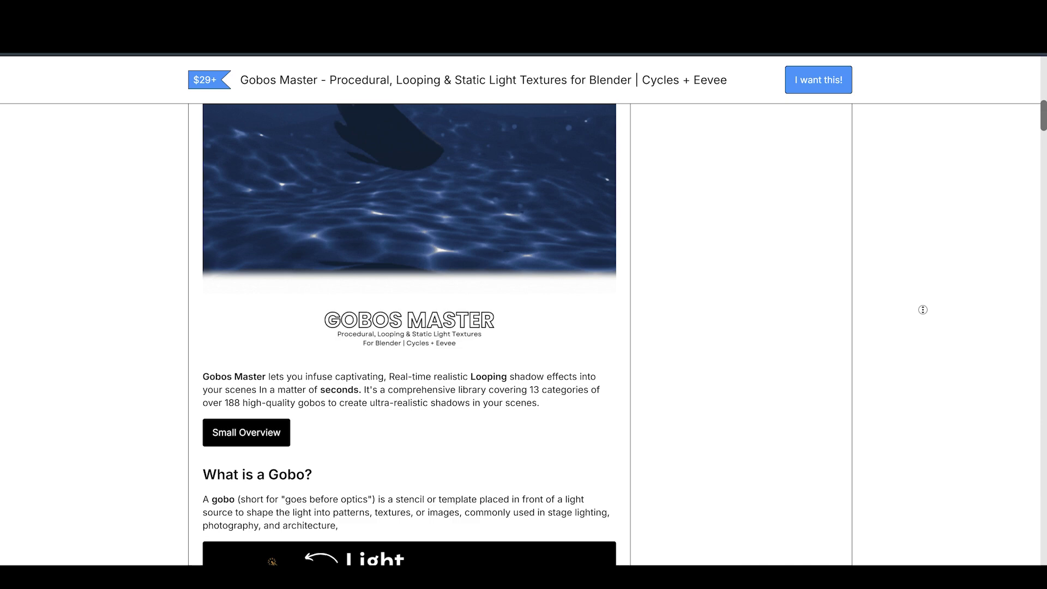
scroll(923, 309, down, 6)
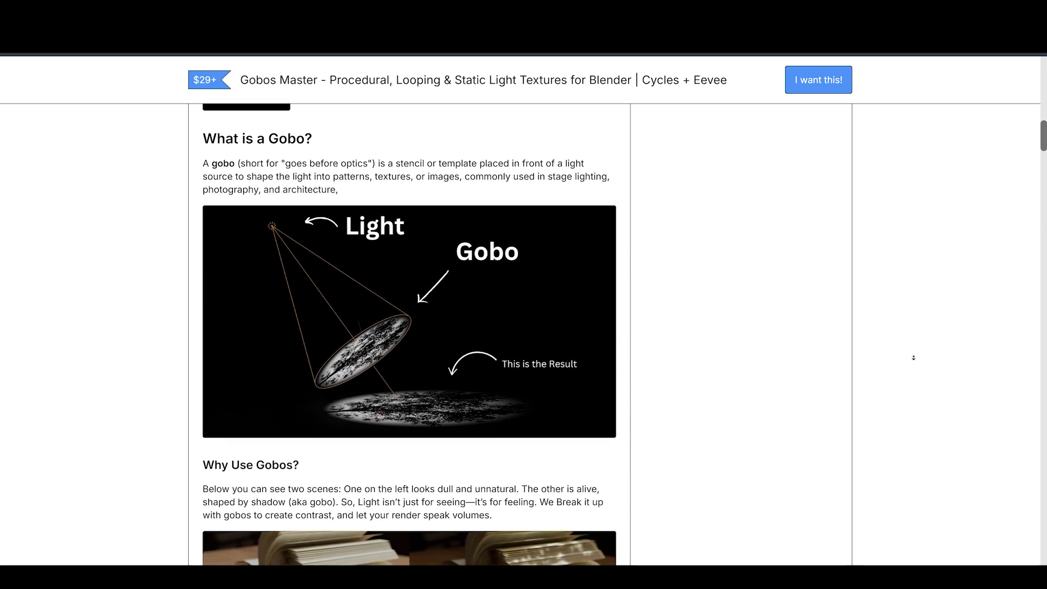
scroll(914, 358, down, 7)
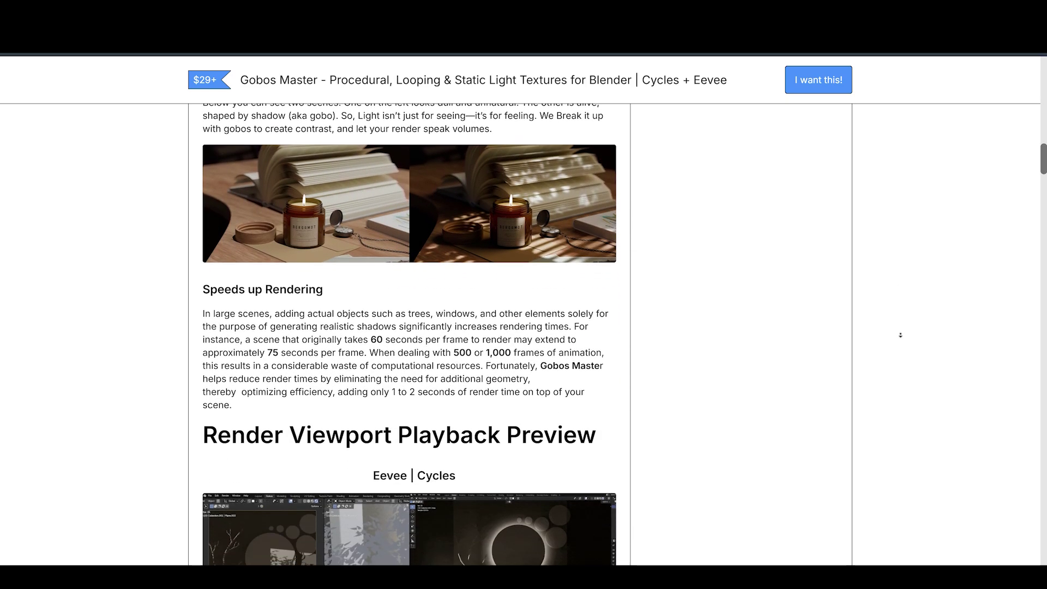
scroll(901, 335, down, 4)
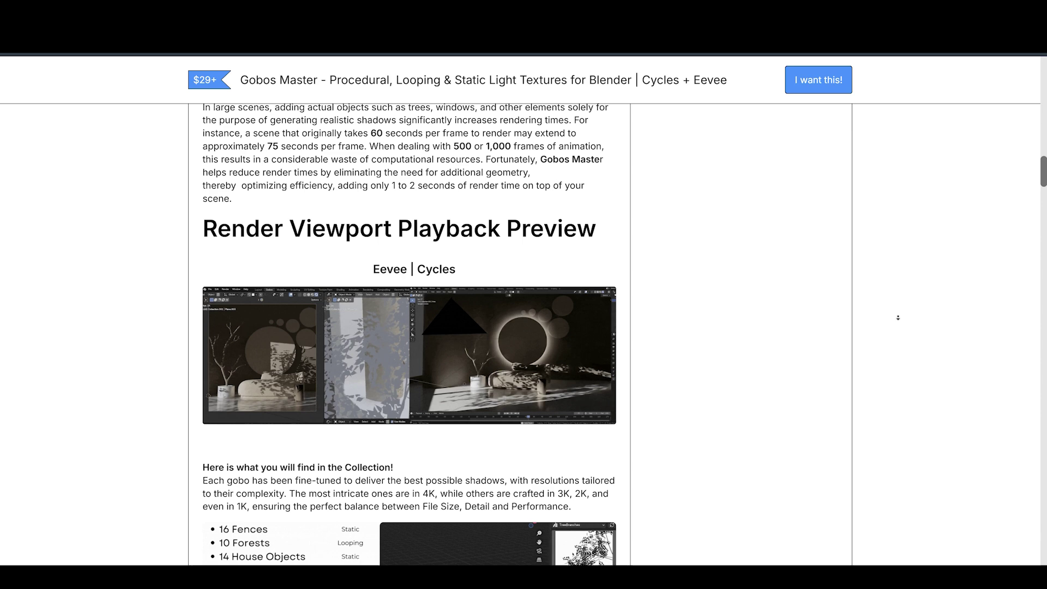
scroll(822, 330, down, 6)
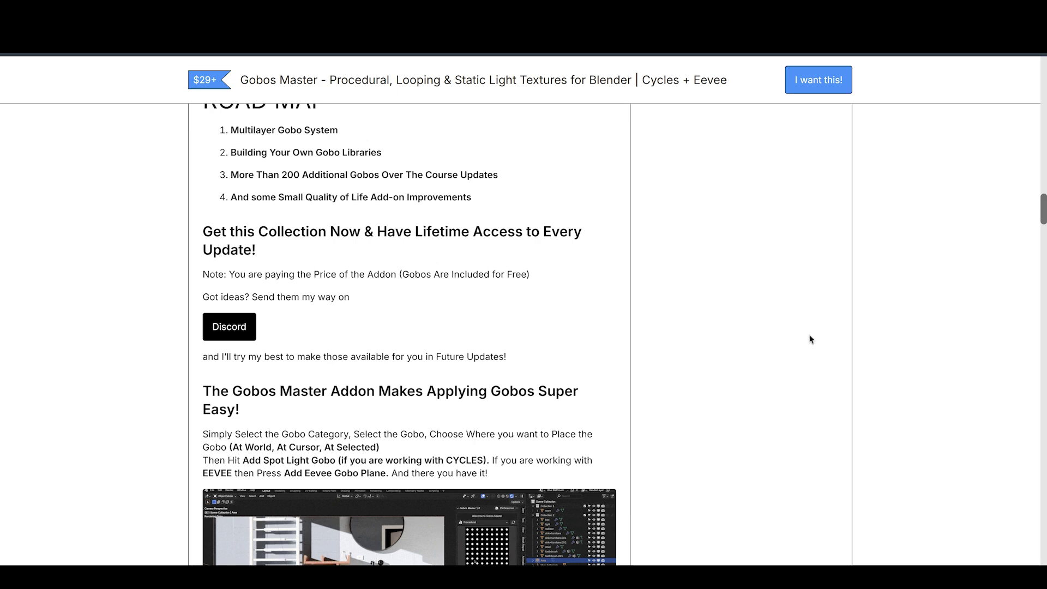
scroll(810, 339, down, 2)
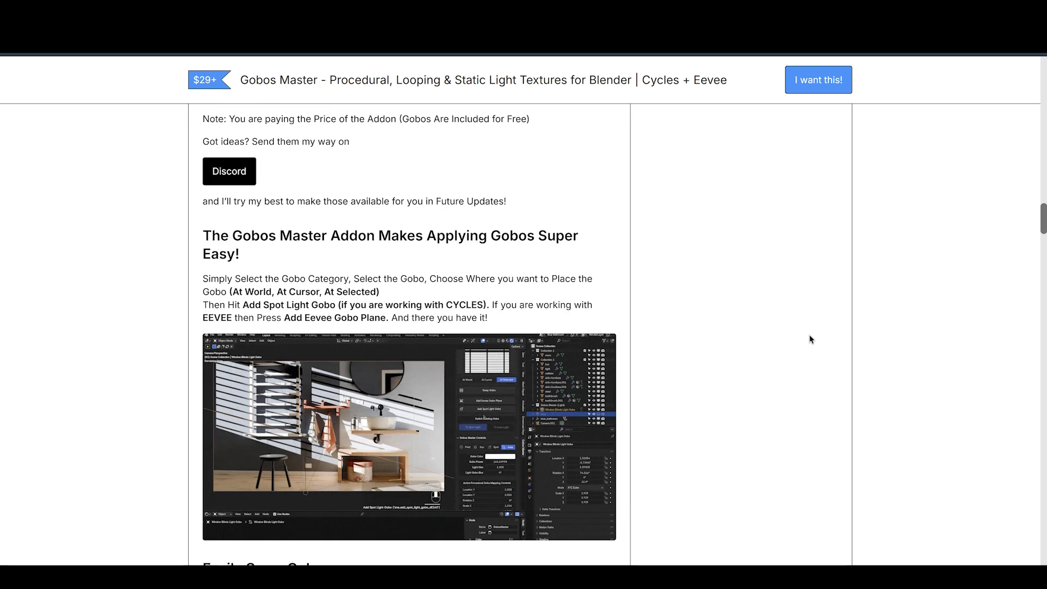
scroll(810, 340, down, 3)
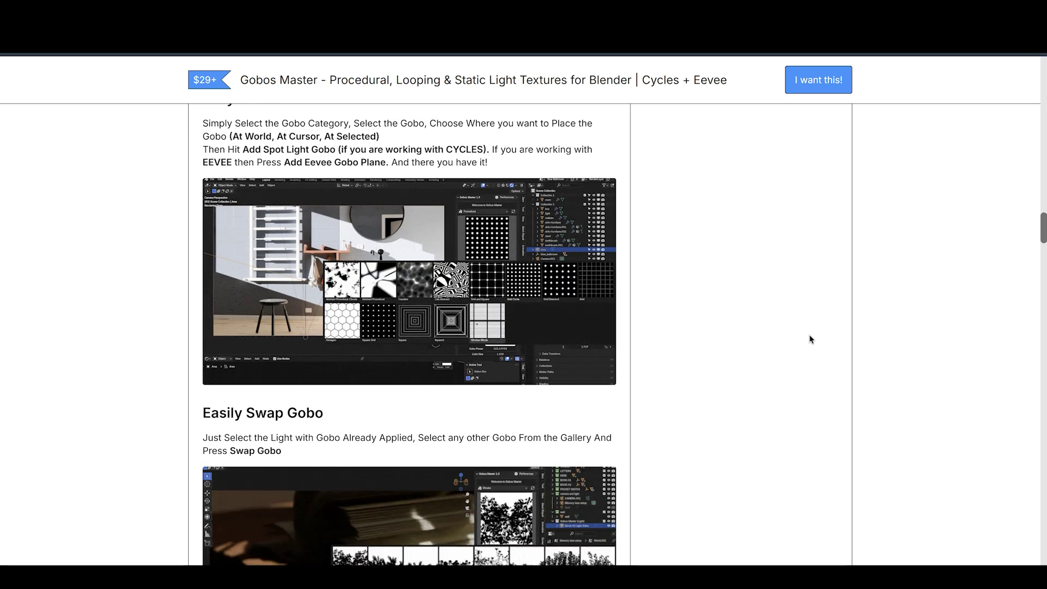
scroll(810, 339, down, 3)
scroll(810, 339, up, 3)
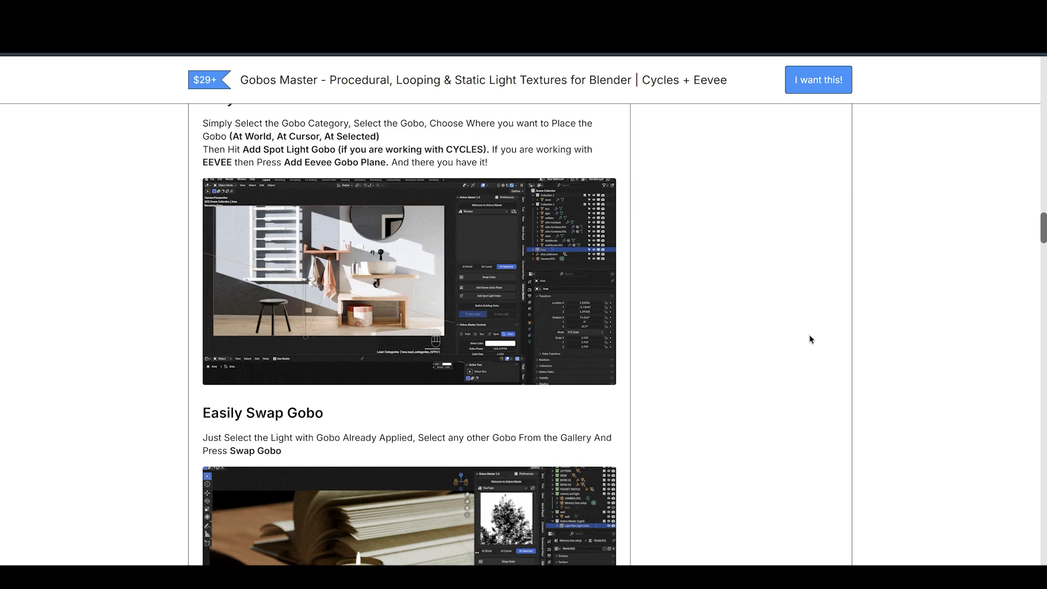
mouse_move(809, 335)
middle_down()
mouse_move(818, 416)
mouse_move(810, 342)
middle_up()
- Continue down to the 'Take a look at these renders' gallery and the candle render
scroll(809, 342, down, 3)
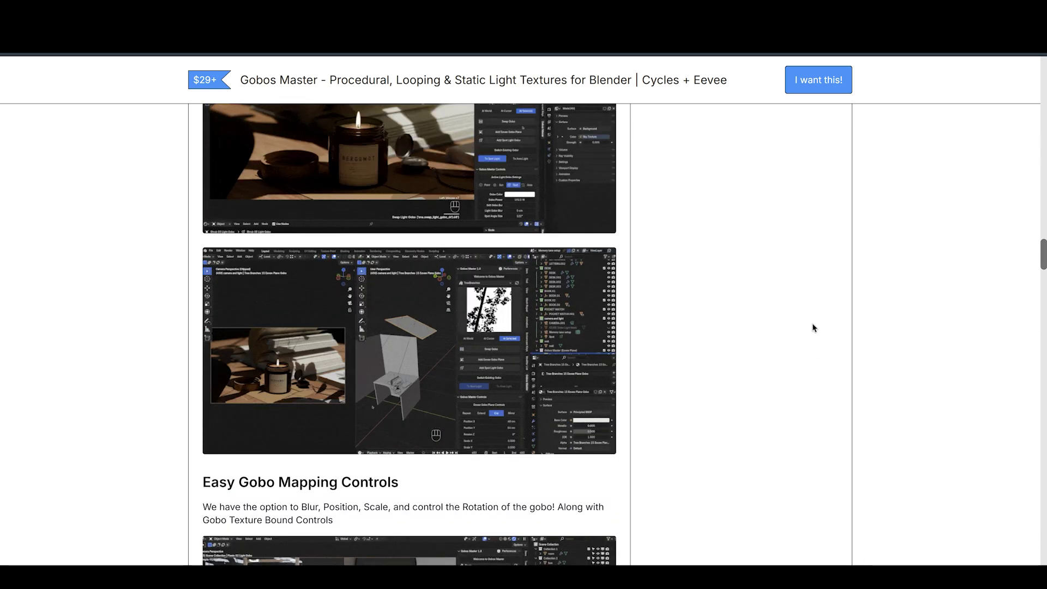
scroll(812, 327, down, 4)
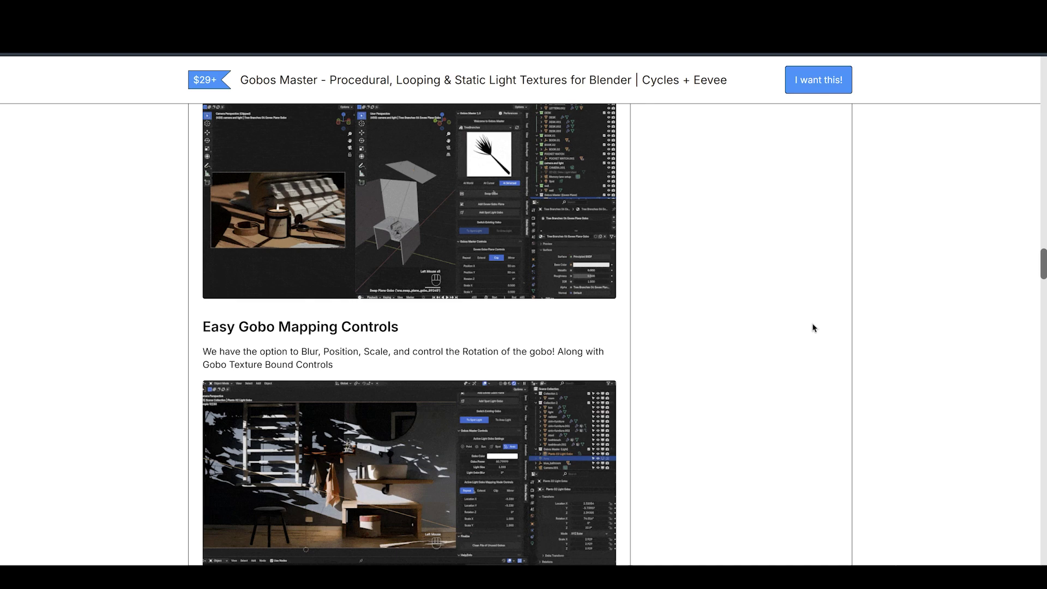
scroll(812, 327, down, 2)
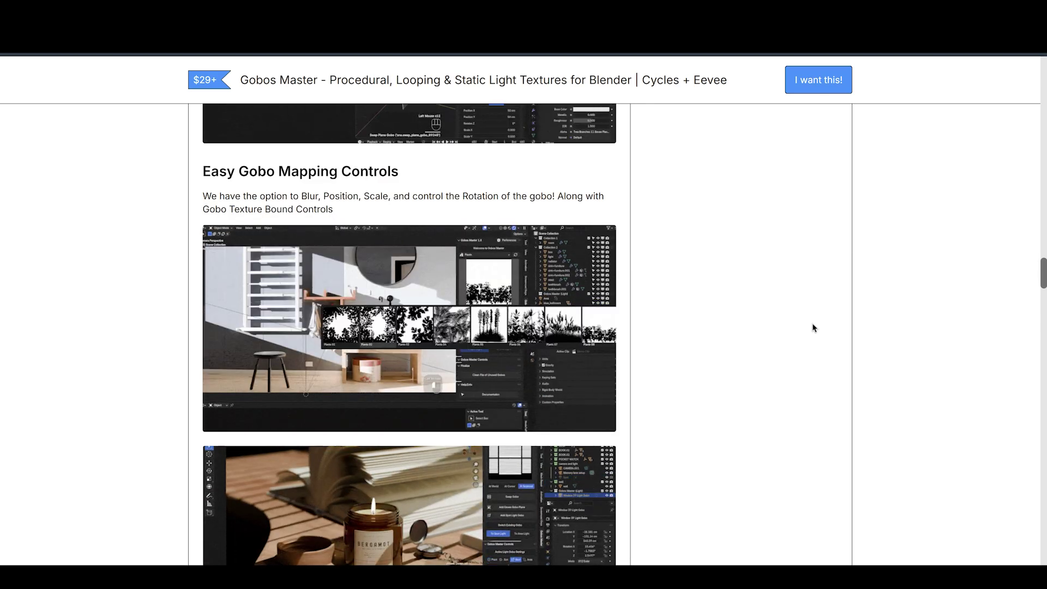
scroll(813, 327, down, 3)
scroll(813, 327, down, 3)
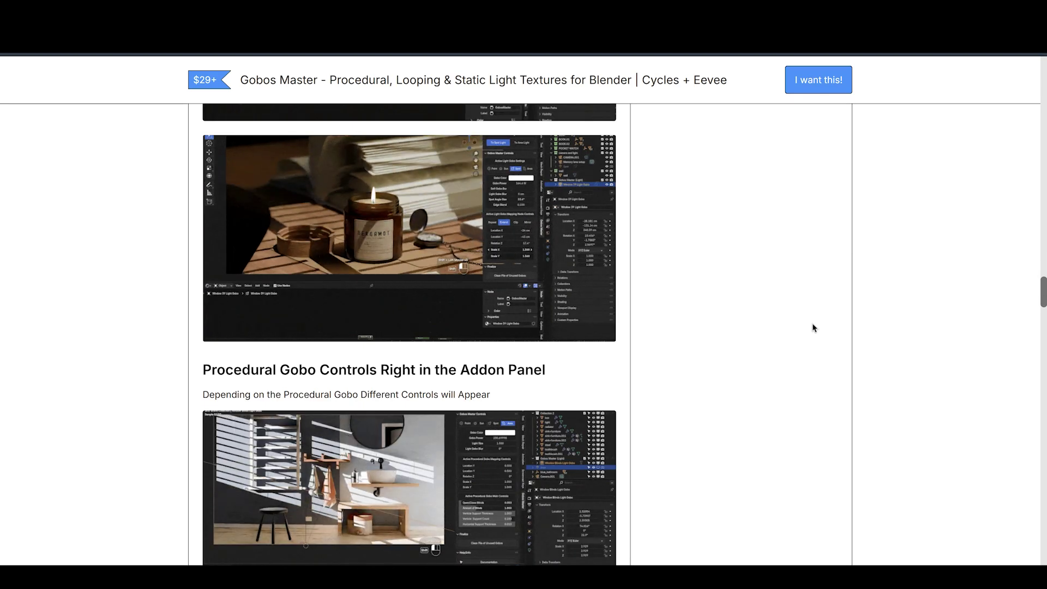
scroll(813, 327, down, 3)
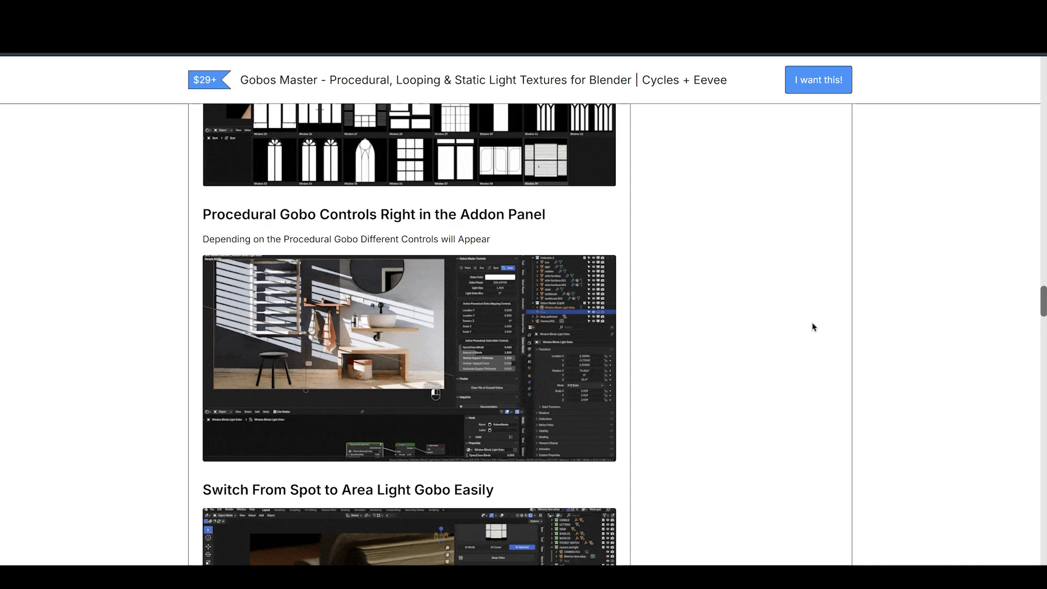
scroll(812, 327, down, 3)
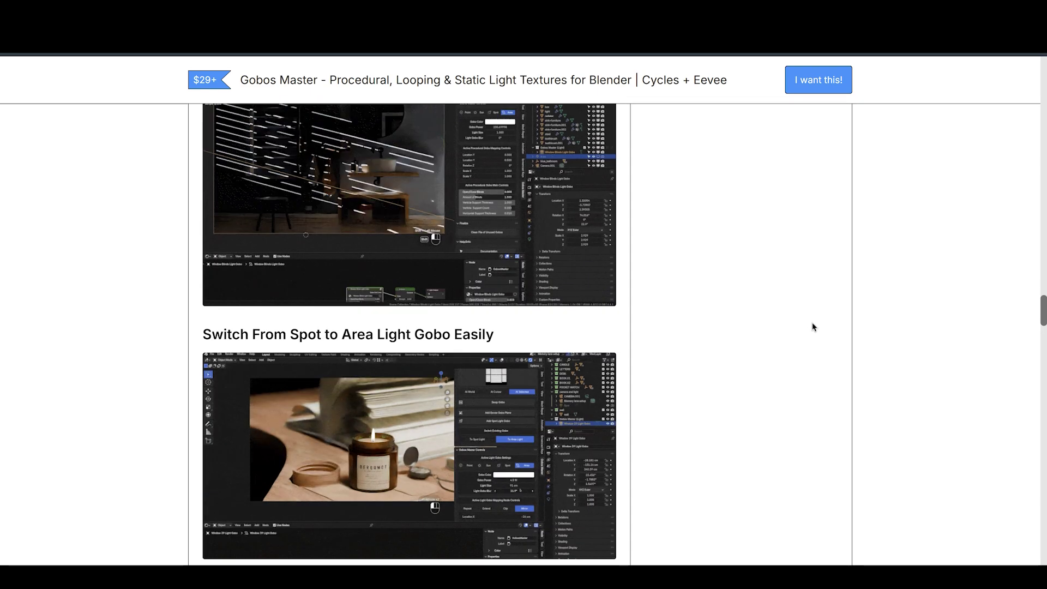
scroll(811, 328, down, 3)
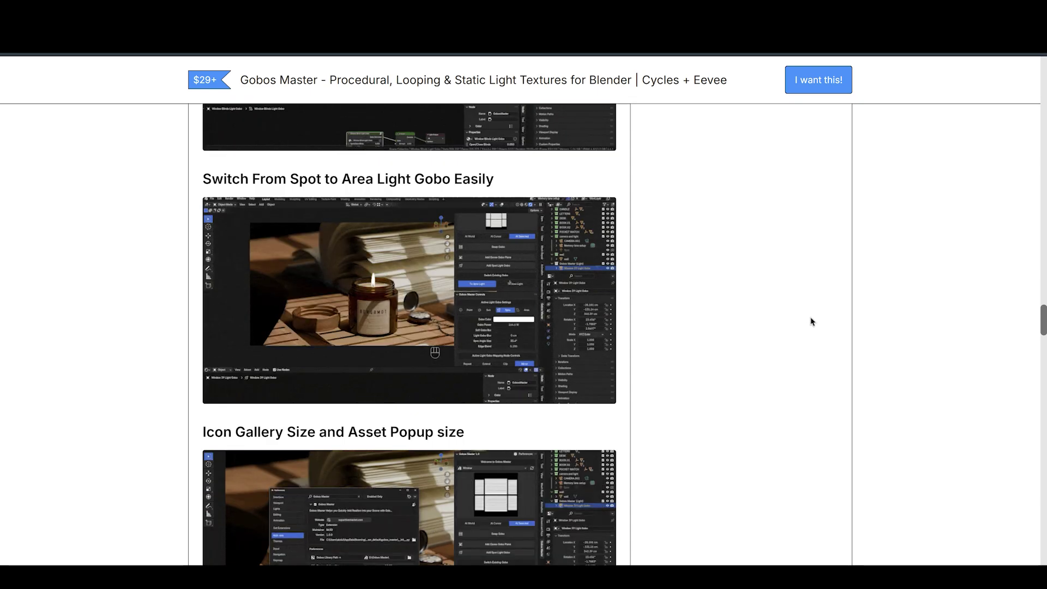
scroll(811, 322, down, 3)
scroll(812, 321, up, 3)
scroll(812, 322, down, 9)
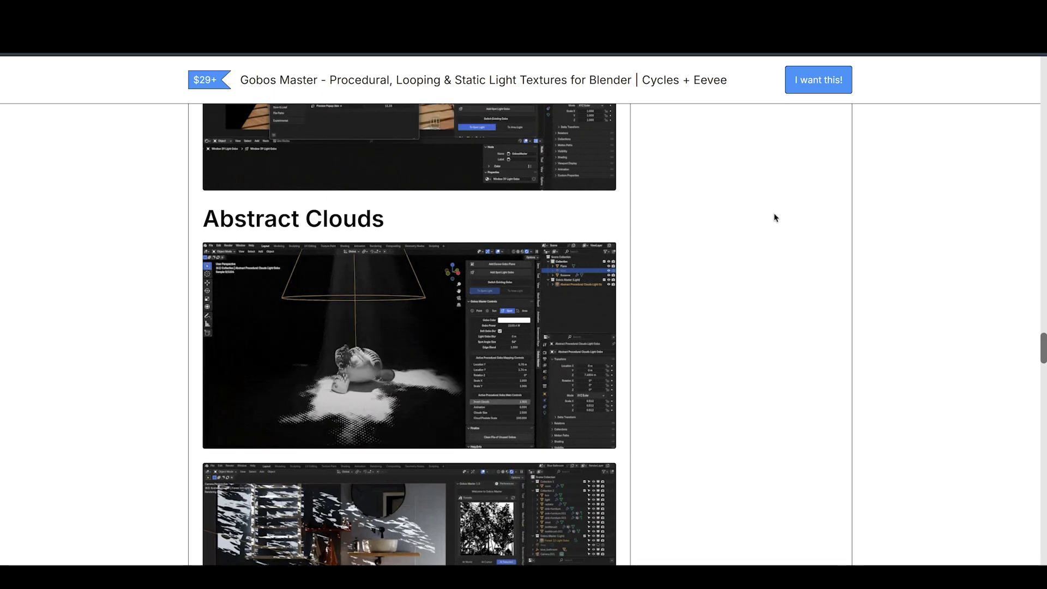
scroll(775, 218, down, 6)
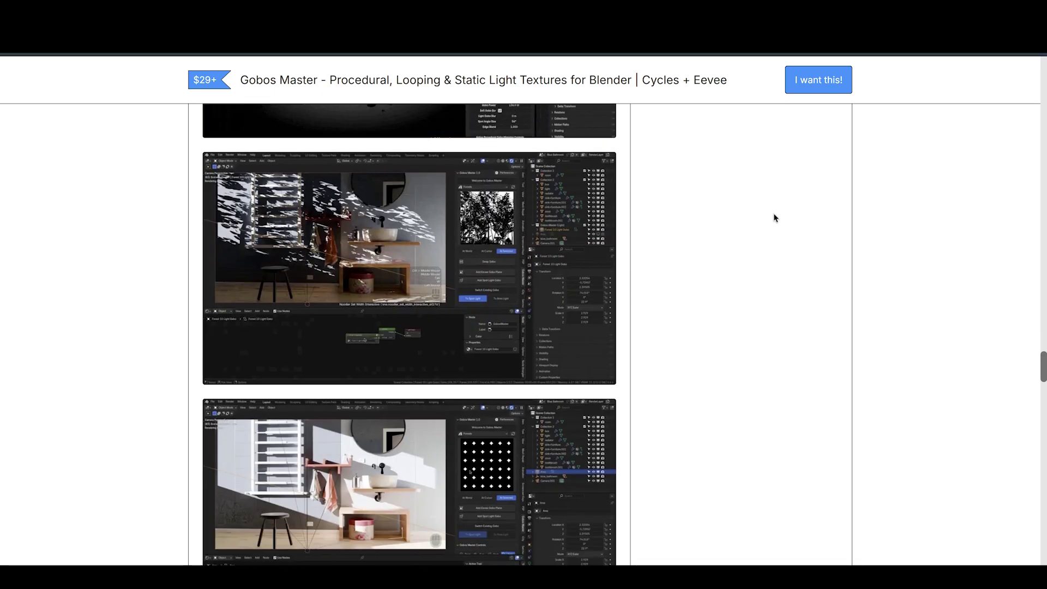
scroll(775, 218, down, 9)
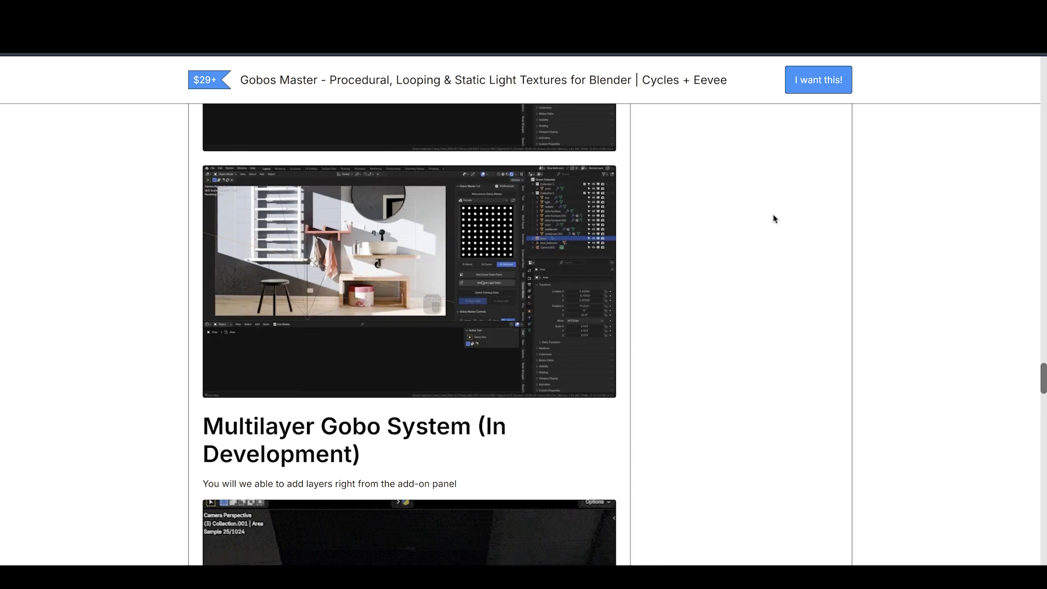
scroll(775, 221, down, 3)
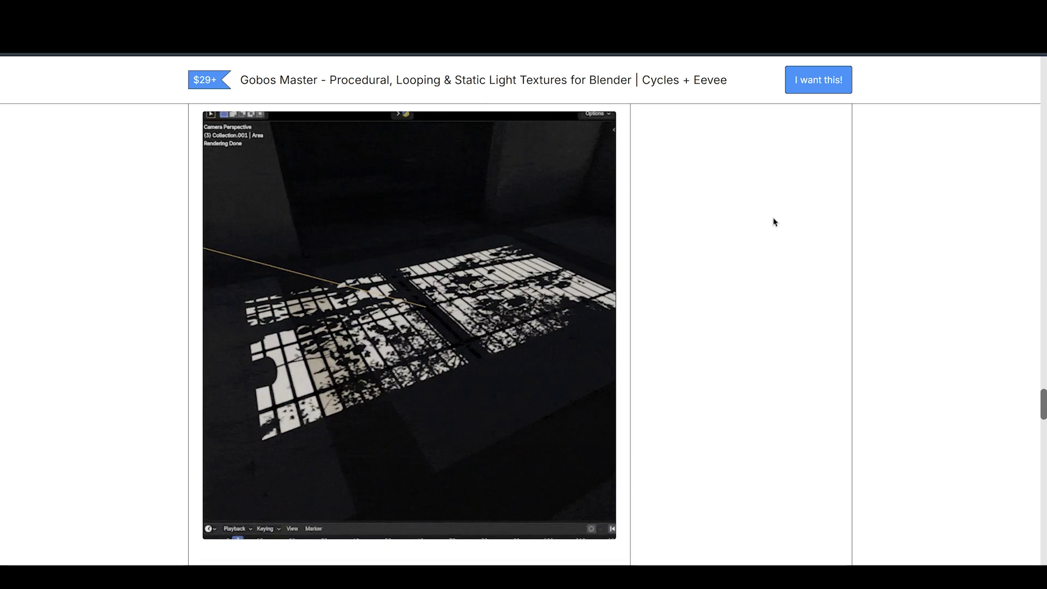
scroll(775, 222, down, 3)
scroll(775, 236, down, 6)
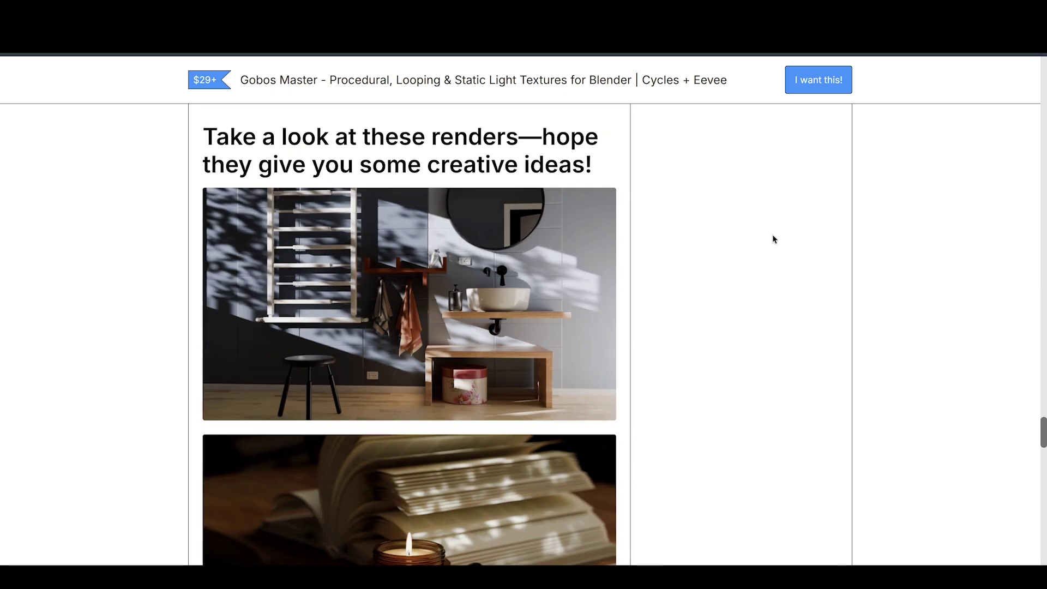
scroll(774, 239, down, 3)
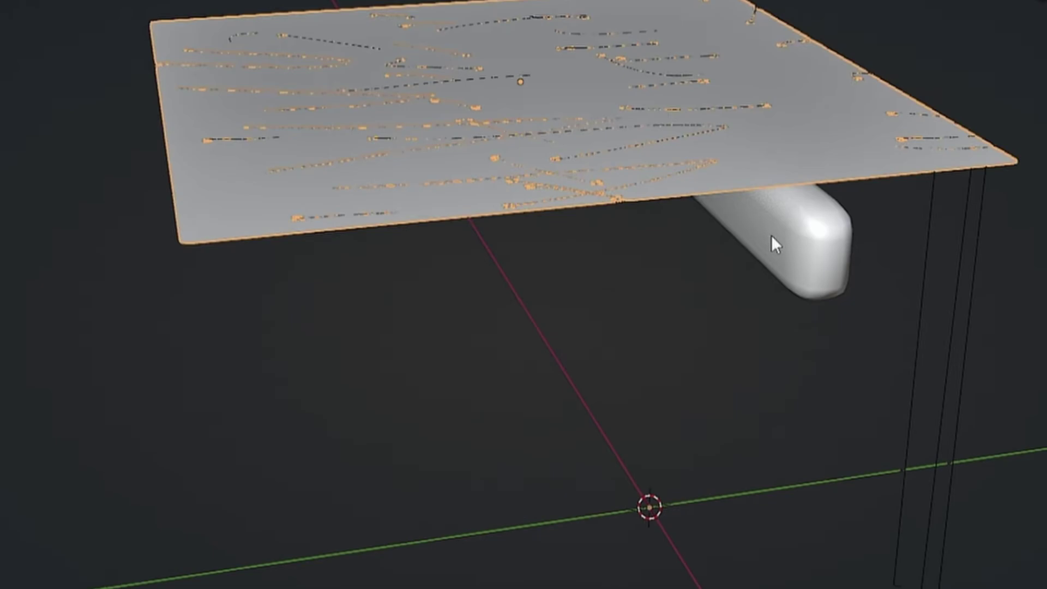
- Select part of the Global HDRI product title on its Superhive page
drag(237, 94, 531, 89)
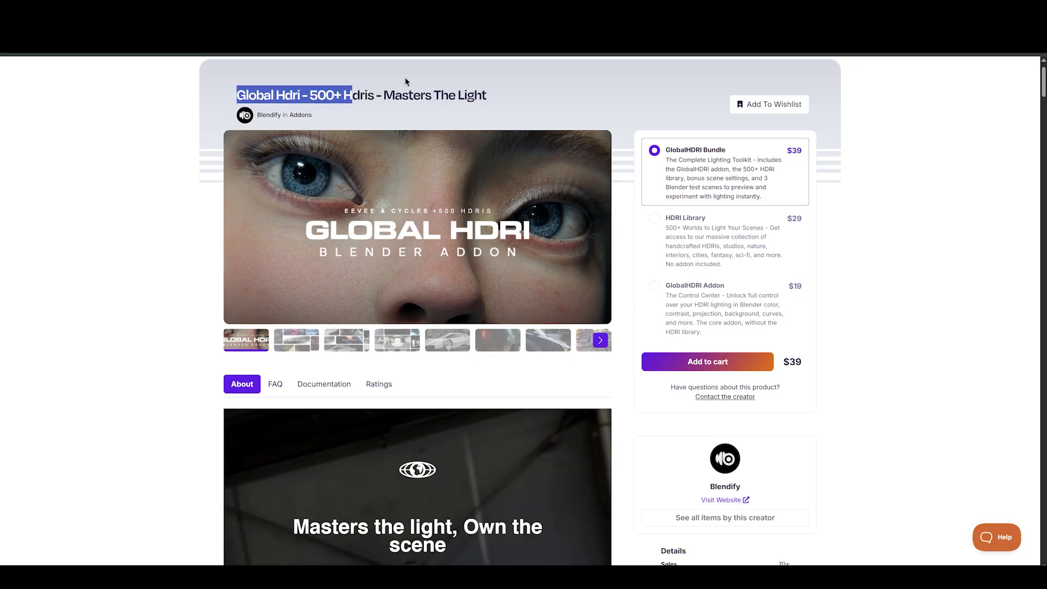
- Scroll past the video and 'Why GlobalHDRI?' list to the Drag and drop and Dynamic Folders cards
click(732, 150)
scroll(876, 231, down, 9)
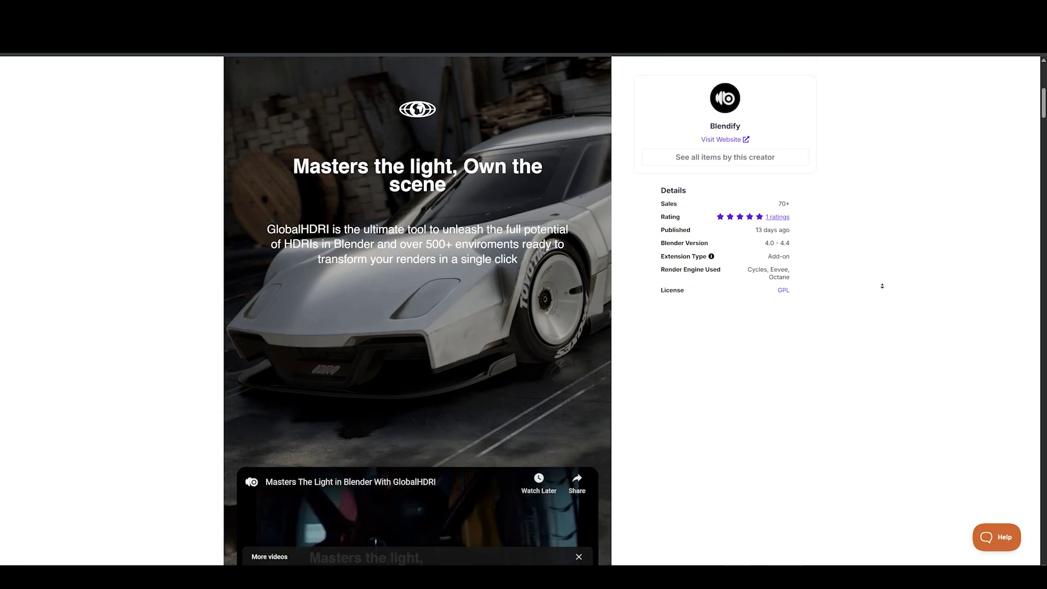
scroll(890, 254, down, 7)
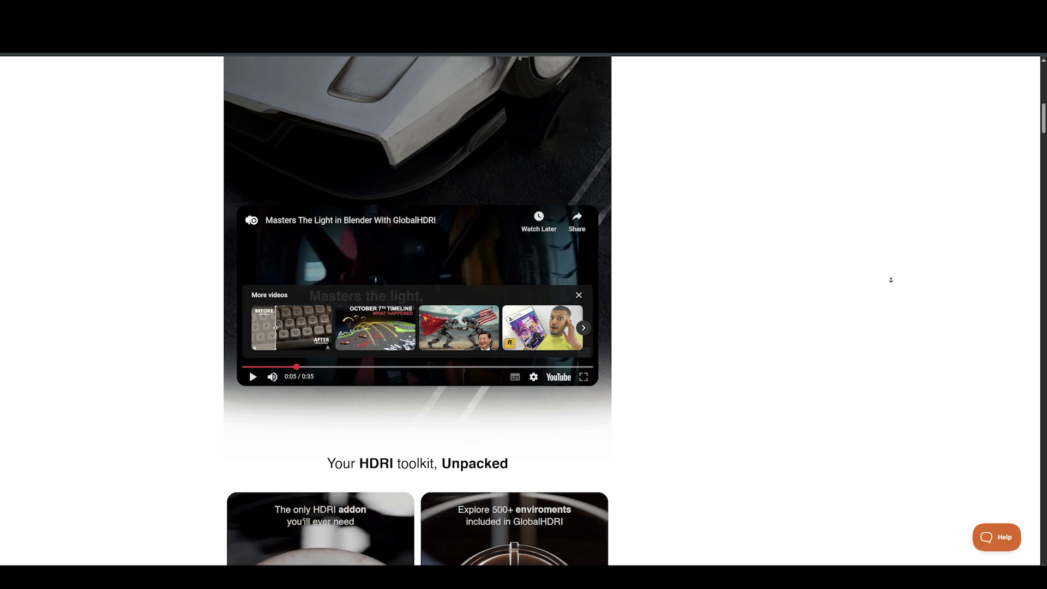
scroll(871, 233, down, 1)
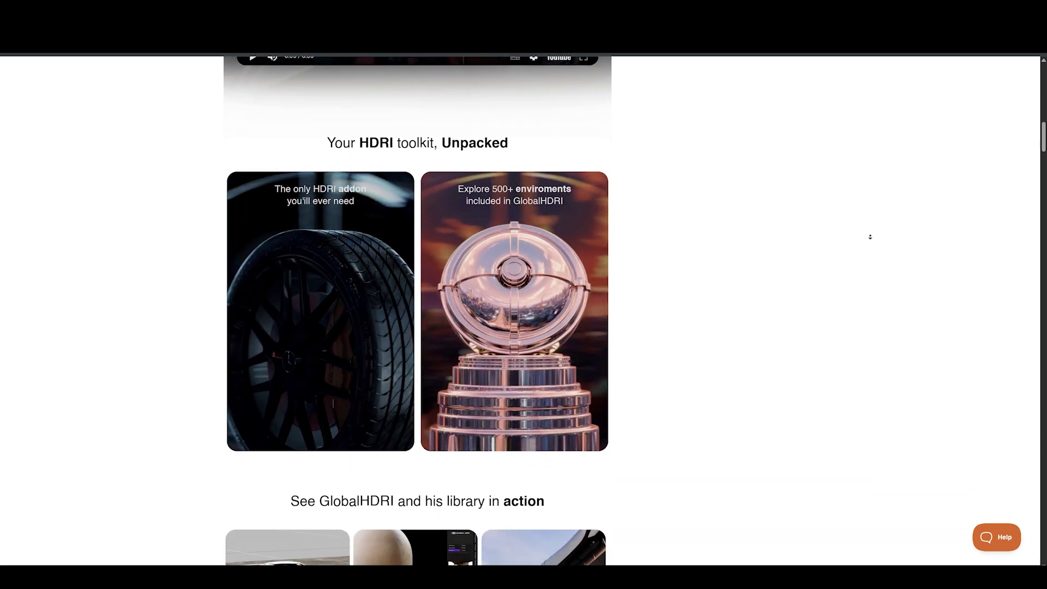
scroll(870, 231, down, 5)
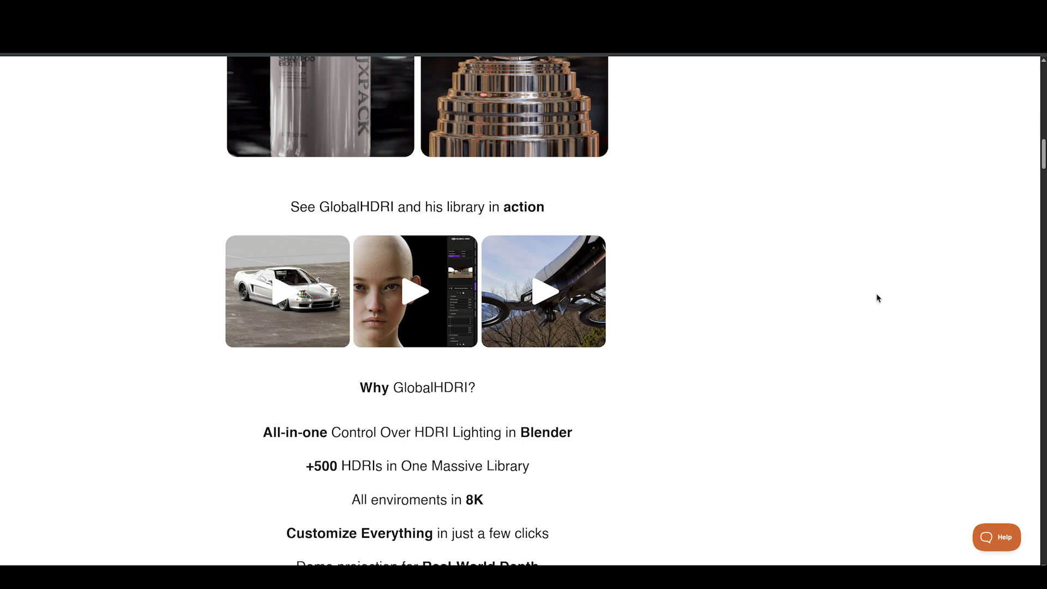
scroll(879, 295, down, 5)
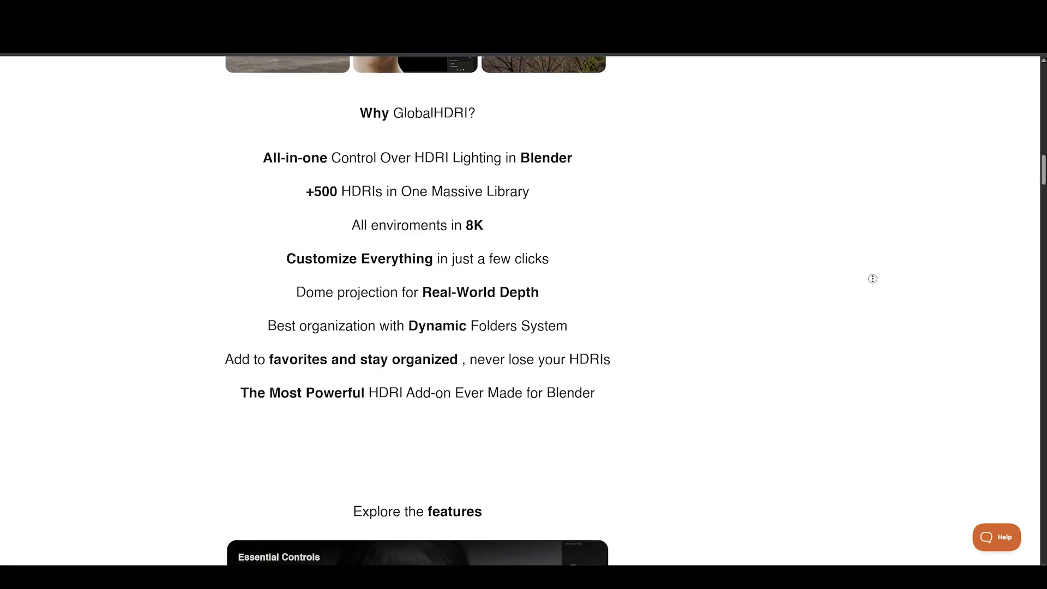
scroll(872, 279, down, 4)
scroll(862, 257, down, 2)
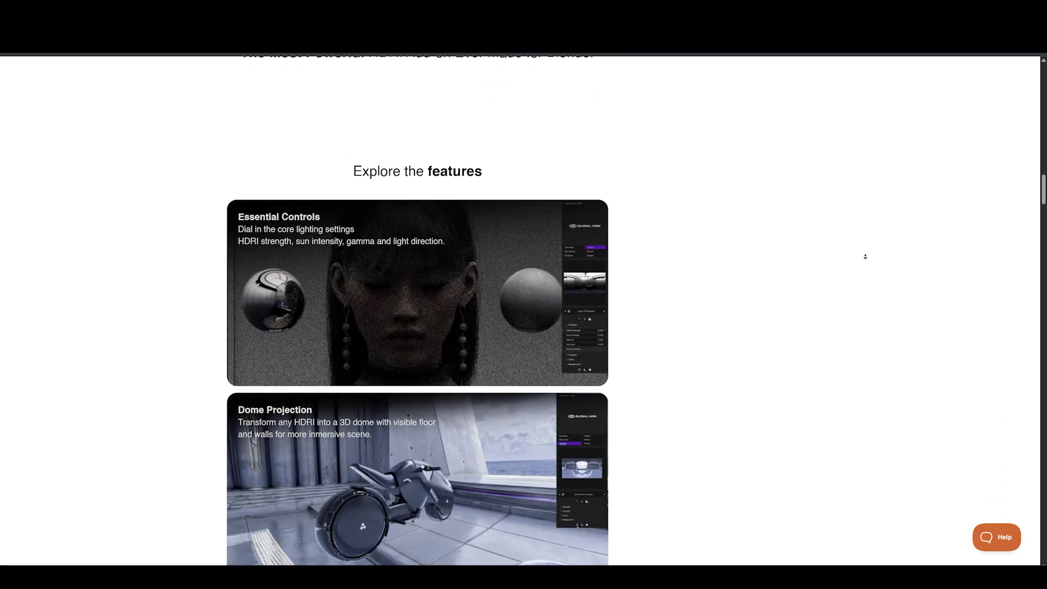
scroll(866, 273, down, 2)
scroll(870, 273, down, 1)
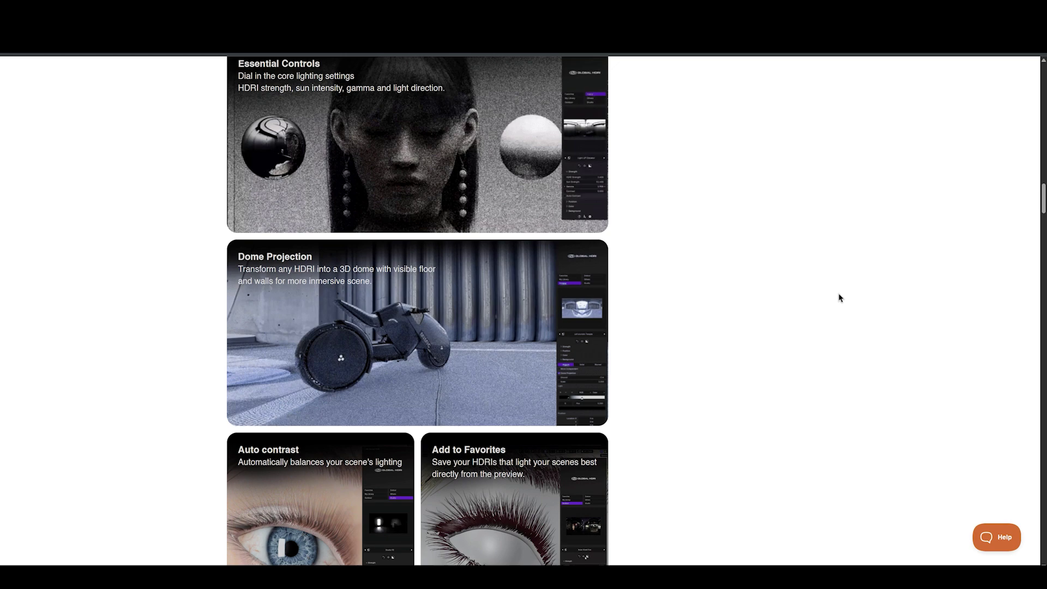
scroll(759, 223, down, 5)
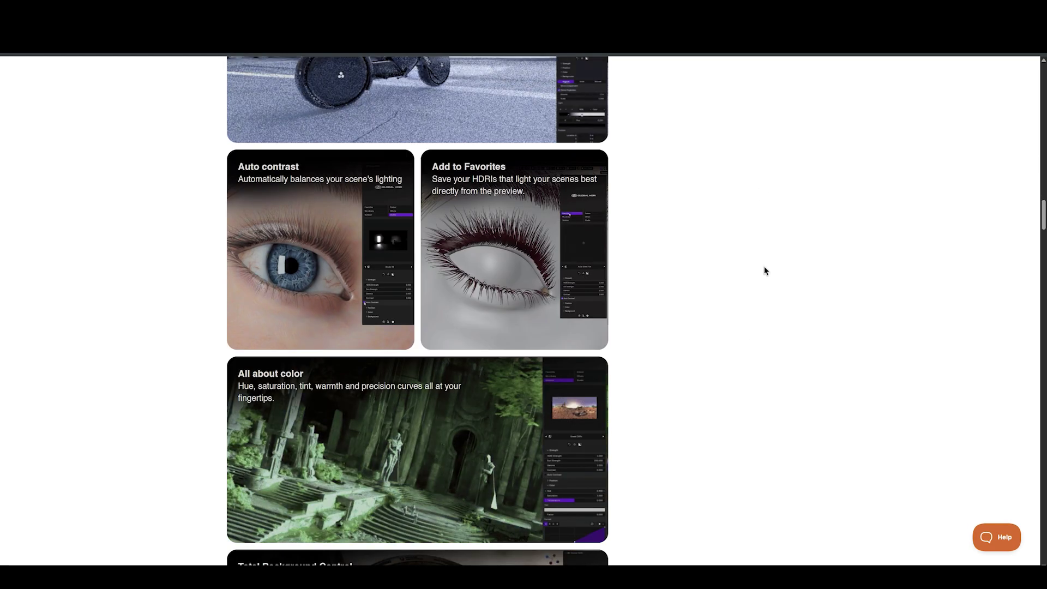
scroll(777, 229, down, 7)
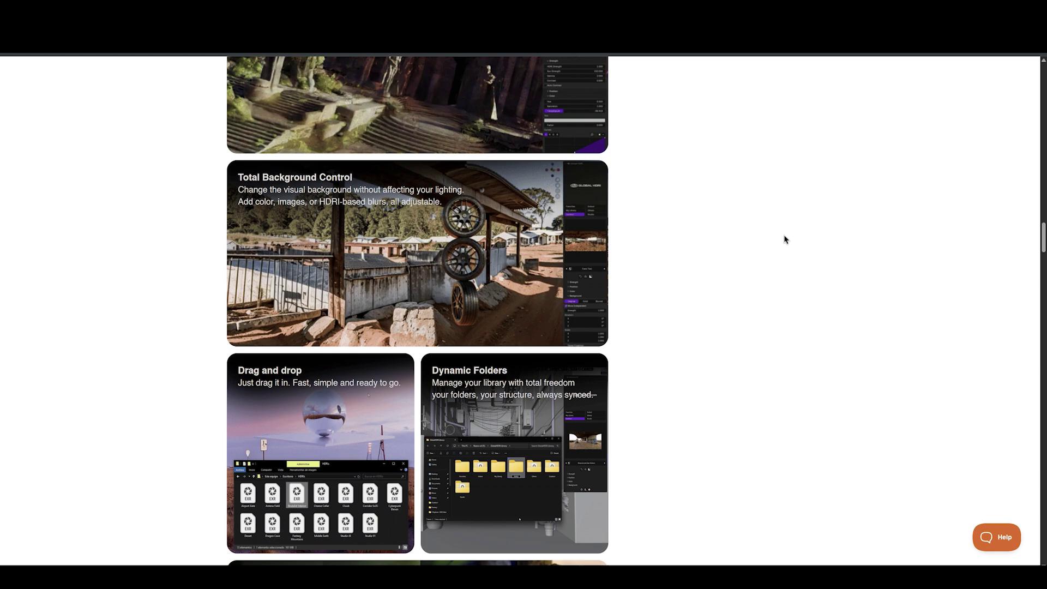
- Scroll down through the environment and render examples, then back up toward the page top
scroll(785, 240, down, 8)
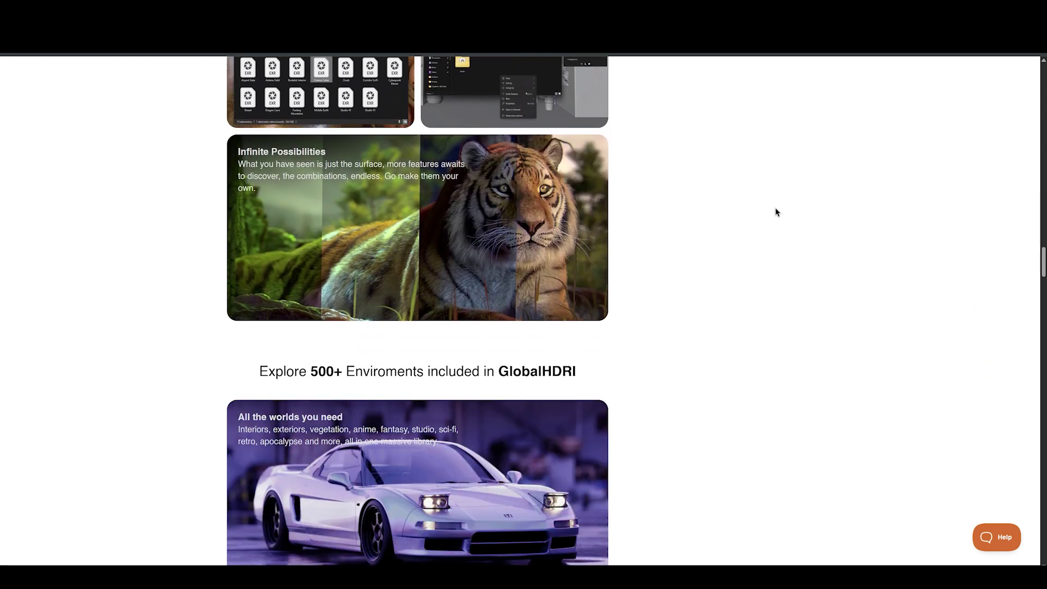
scroll(777, 213, down, 6)
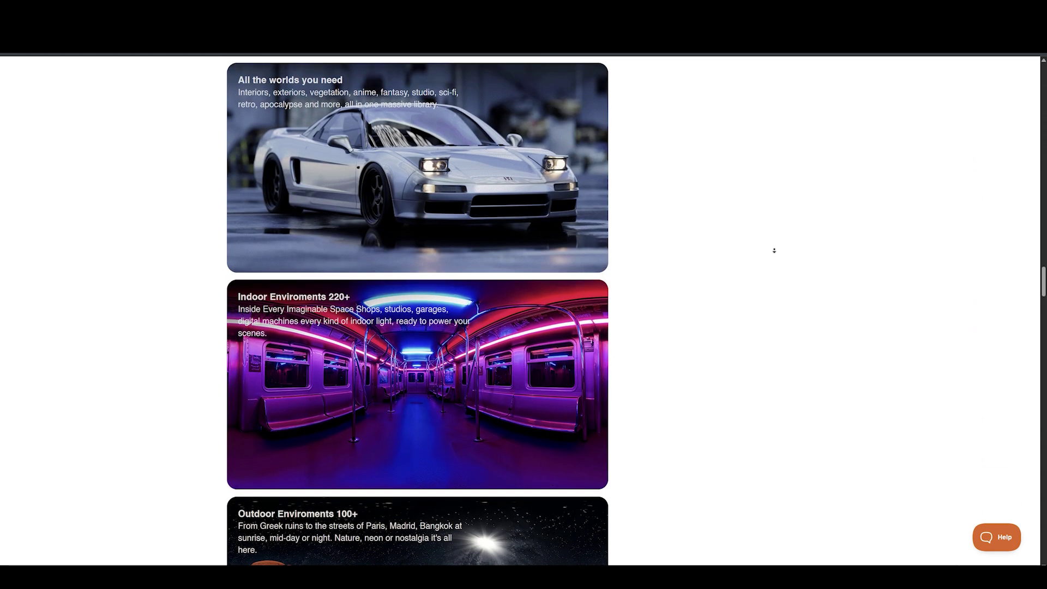
scroll(773, 250, down, 3)
scroll(771, 212, down, 6)
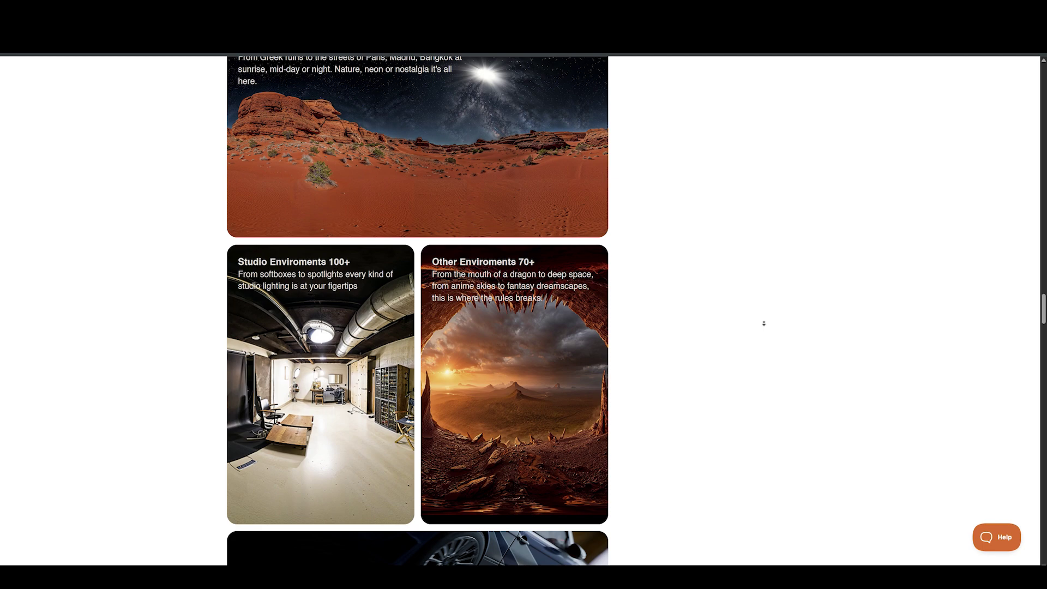
scroll(767, 229, down, 8)
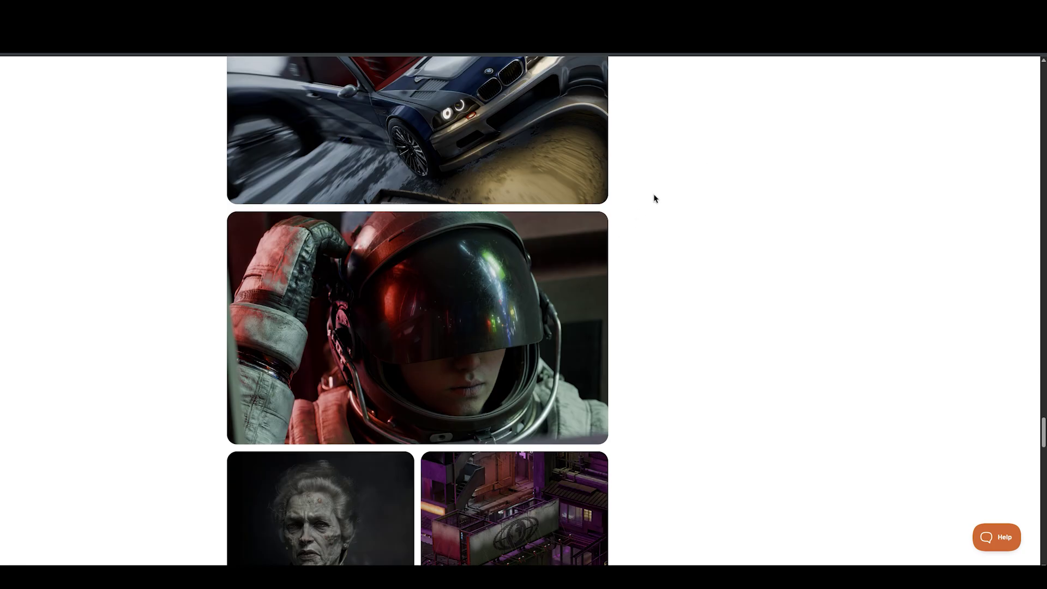
scroll(655, 198, down, 8)
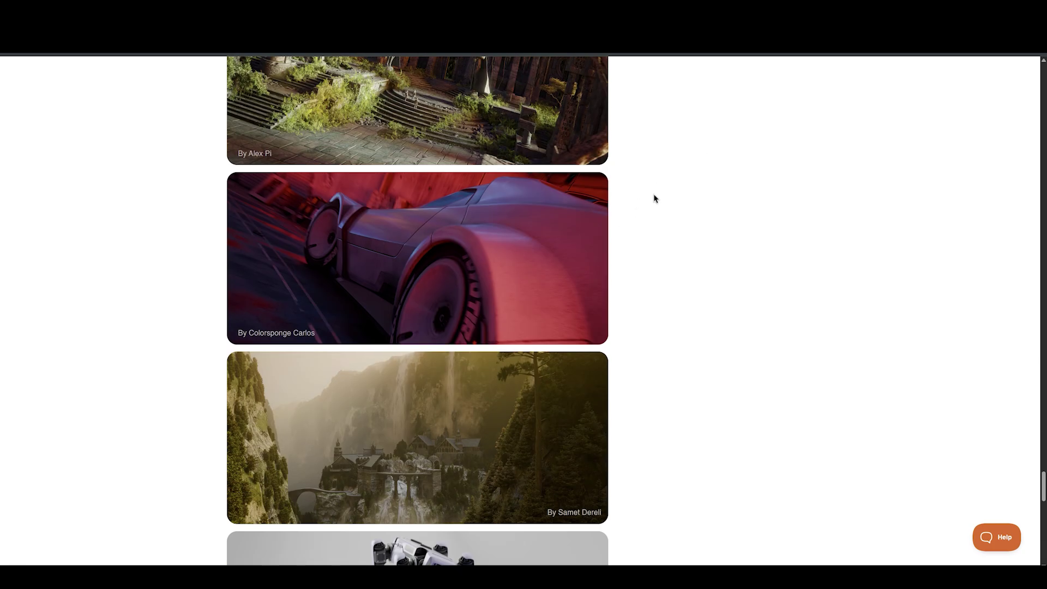
scroll(687, 223, up, 20)
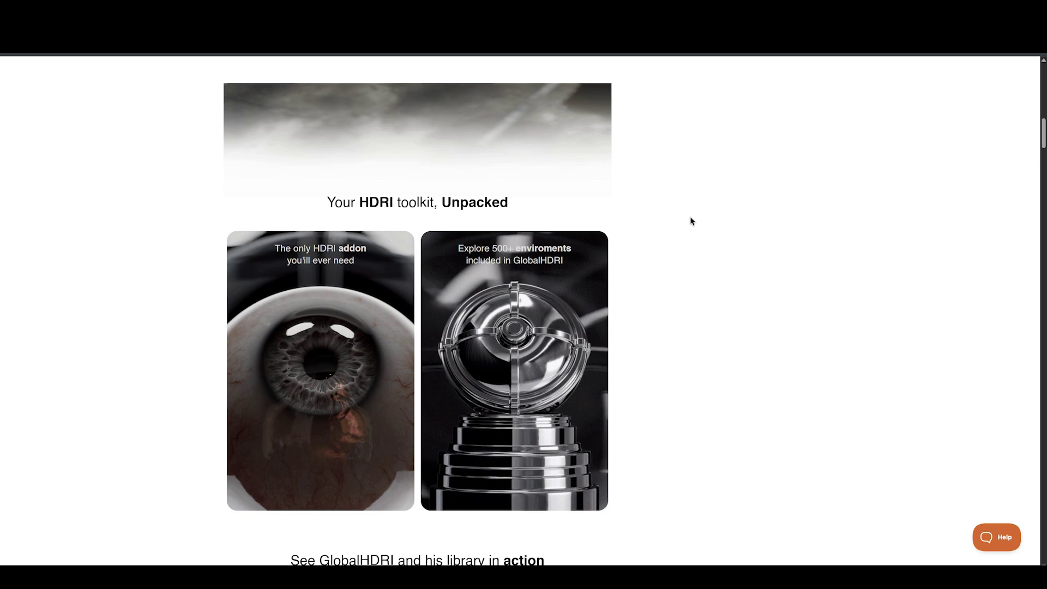
scroll(692, 221, up, 12)
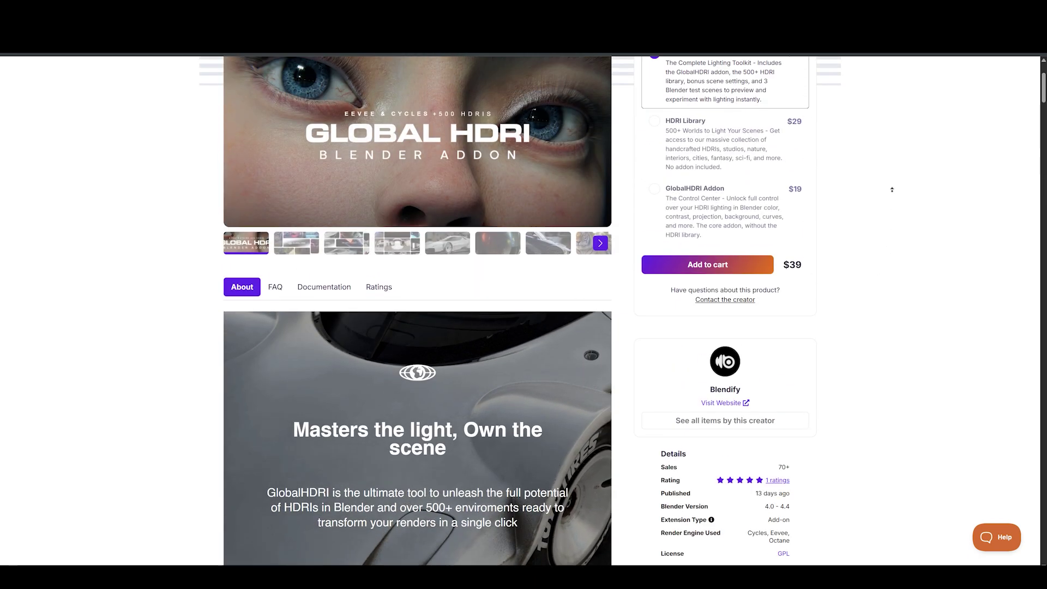
scroll(892, 190, up, 1)
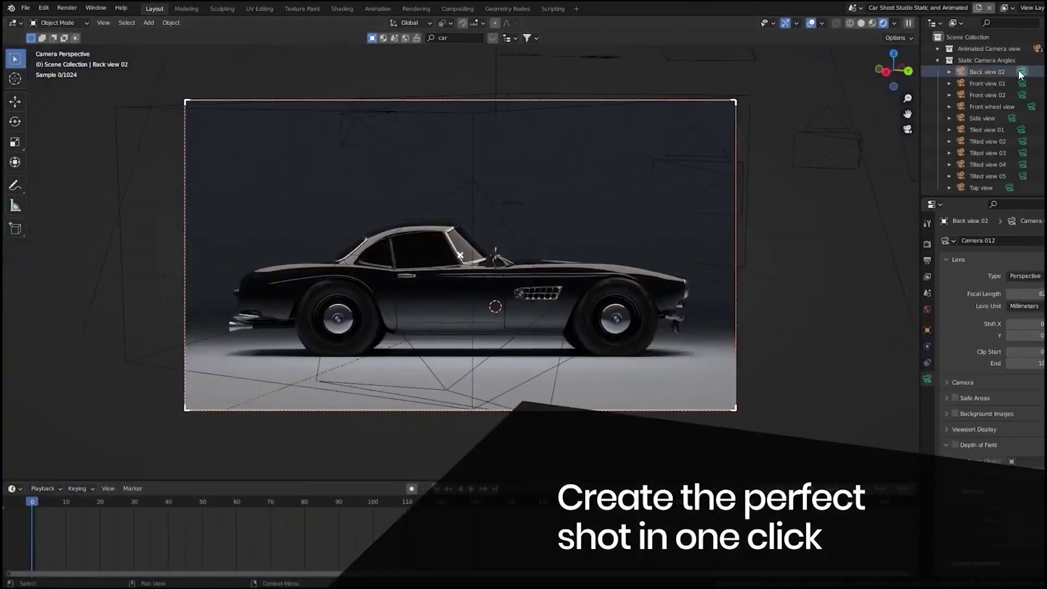
- Make Front view 01 the active camera for the car shoot studio scene
click(1023, 83)
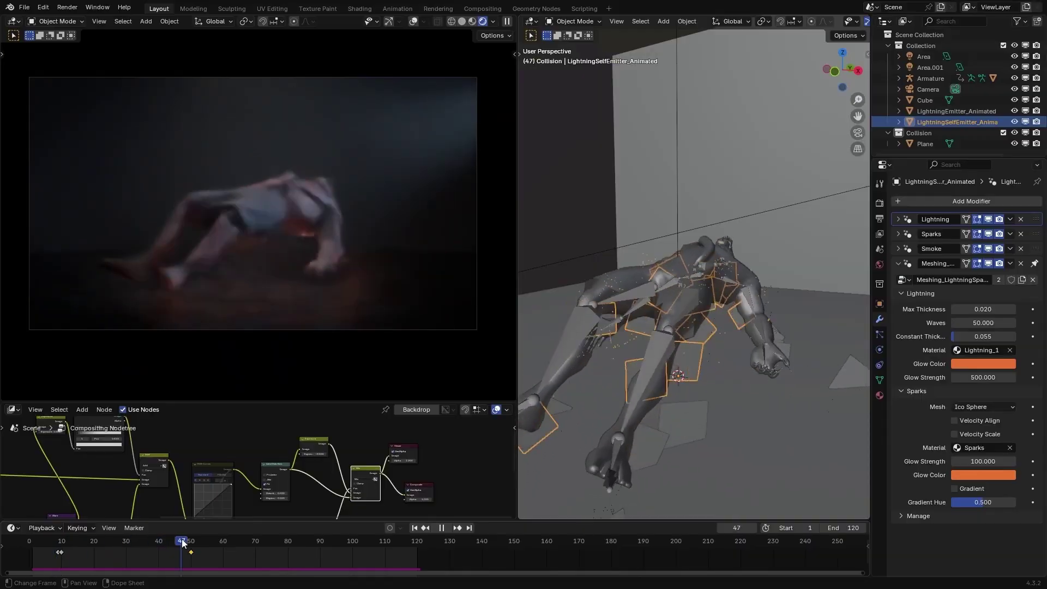
- Scrub to frame 57, show the left viewport in Rendered shading, and make the lightning glow green
drag(182, 542, 213, 542)
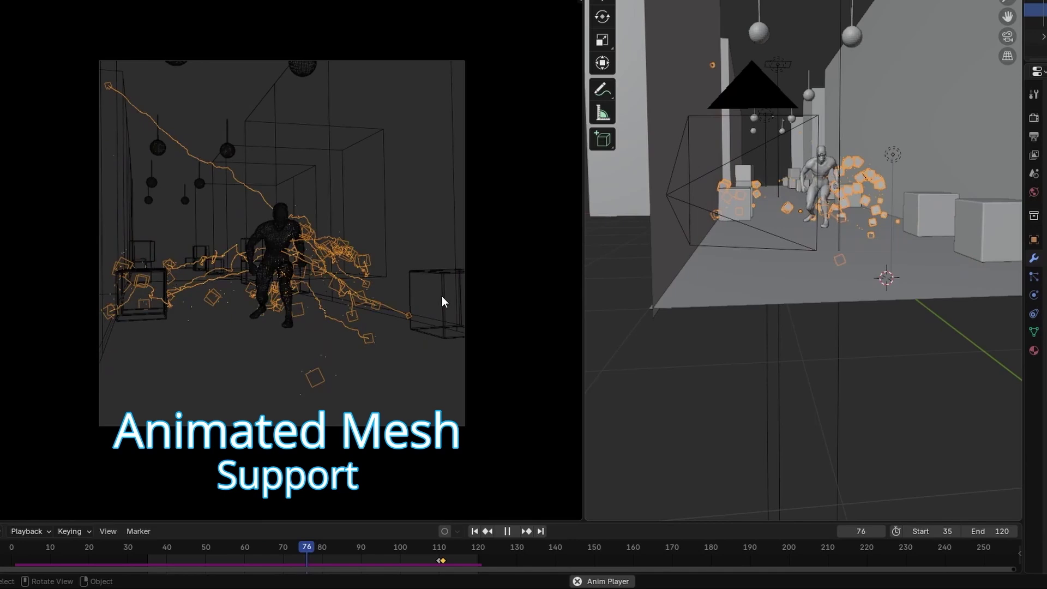
key(z)
click(396, 205)
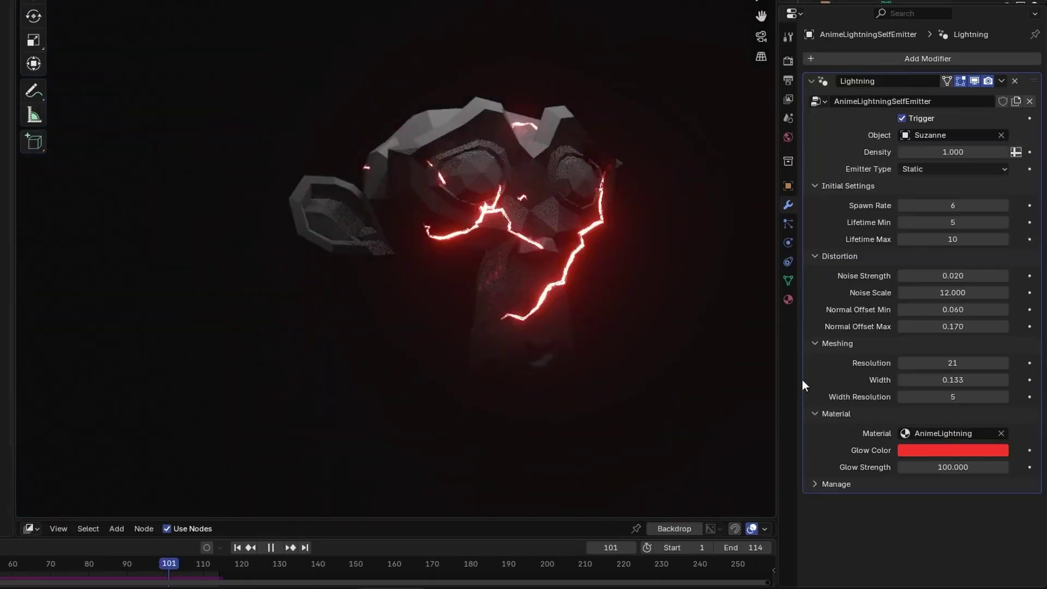
click(953, 450)
click(908, 248)
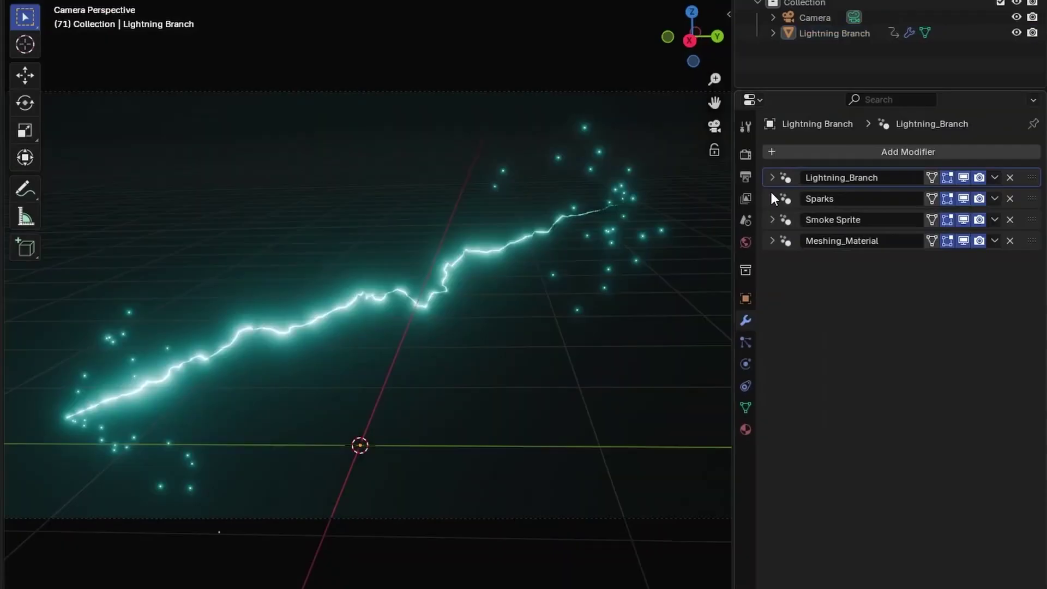
- Give the blade trail 2 subdivisions, displacement at scale 3.860, and a green 0.776 hue
click(773, 220)
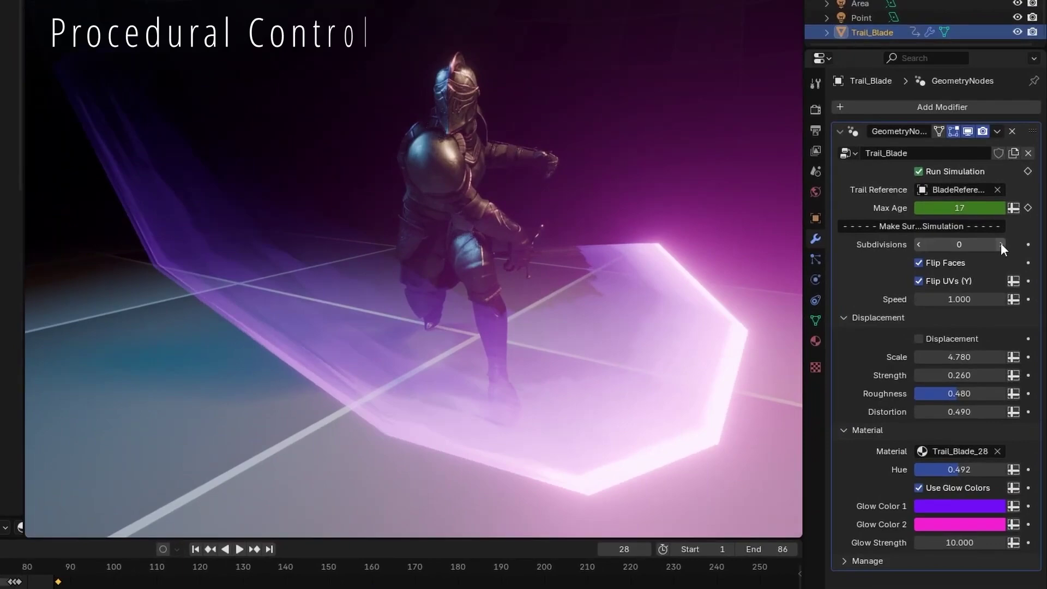
double_click(1001, 244)
click(918, 339)
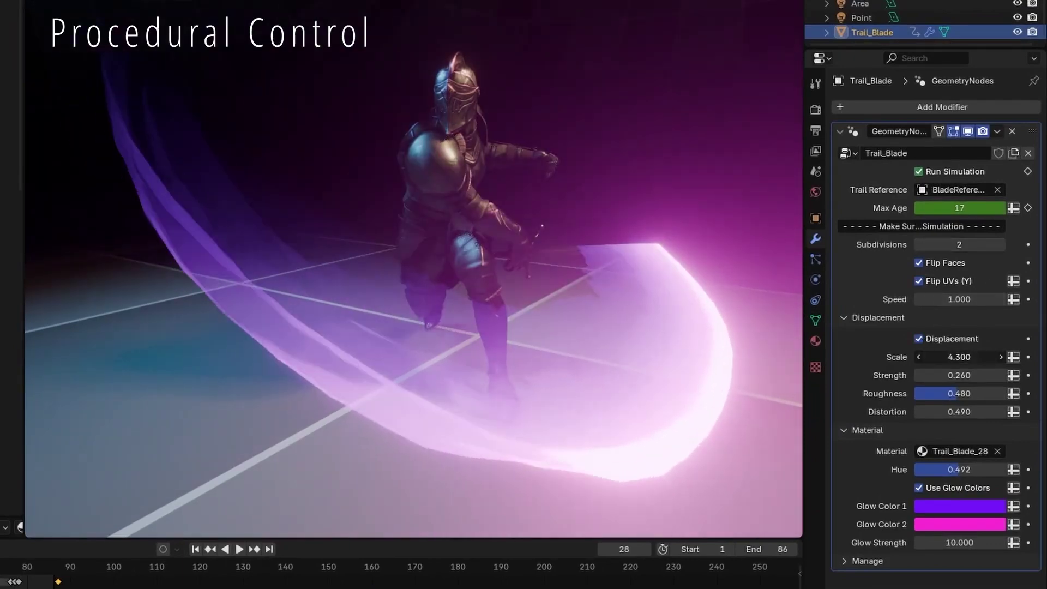
drag(960, 357, 982, 376)
drag(960, 394, 939, 393)
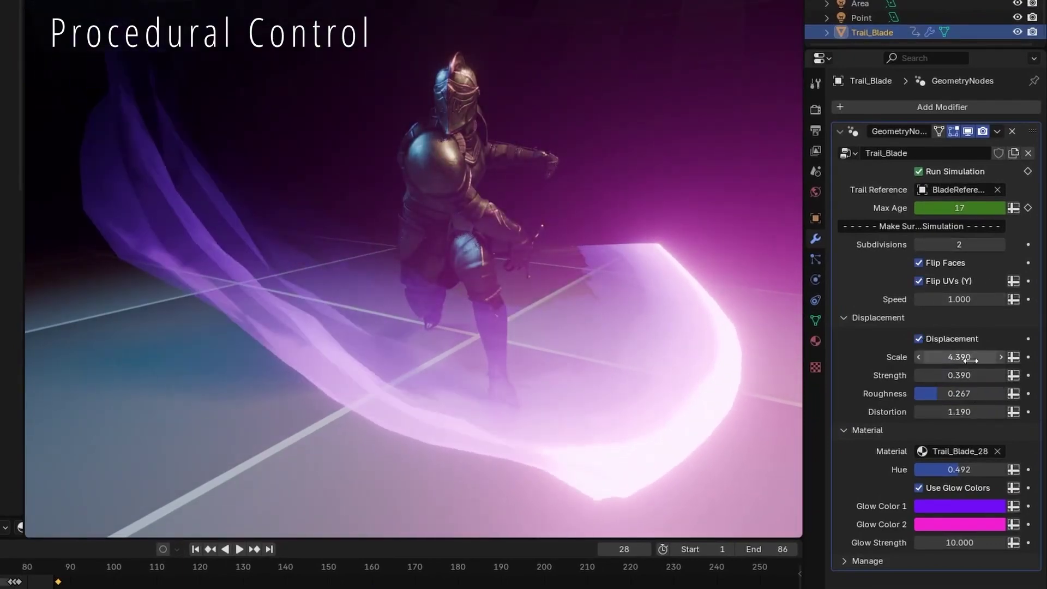
drag(971, 360, 927, 360)
click(919, 488)
drag(959, 469, 984, 470)
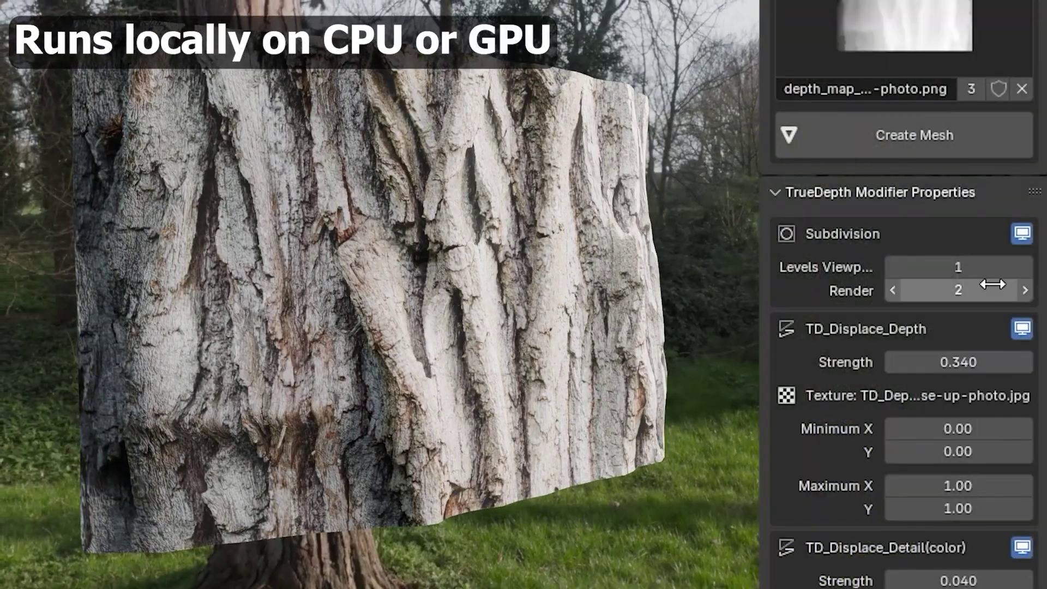
- Set viewport subdivisions to 7, then use Delete Geometry to trim the relief into a round coin
click(1024, 268)
click(1024, 269)
click(1024, 268)
click(1024, 269)
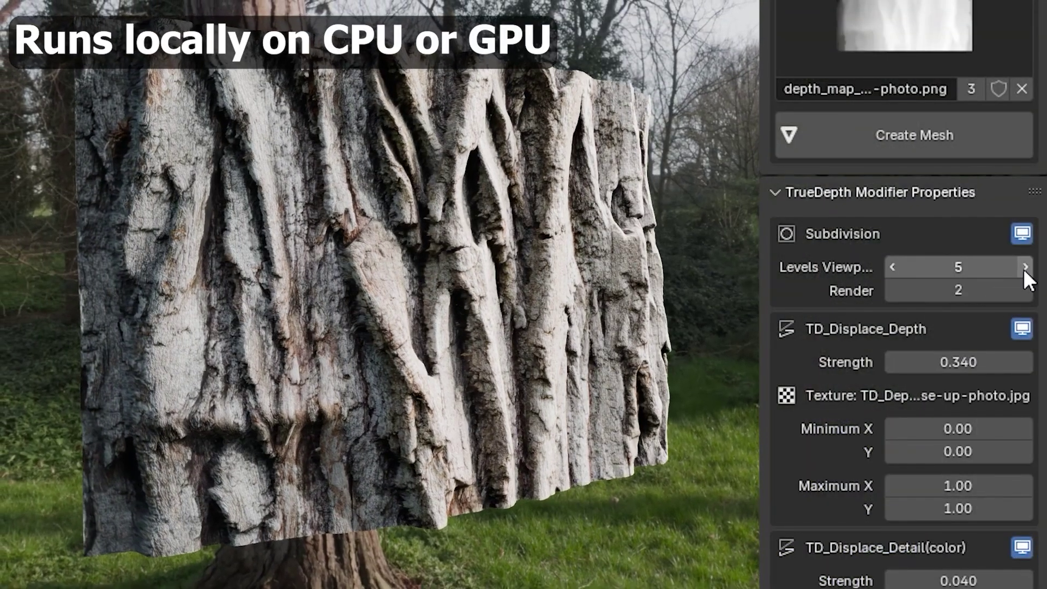
click(974, 267)
text(7)
key(Return)
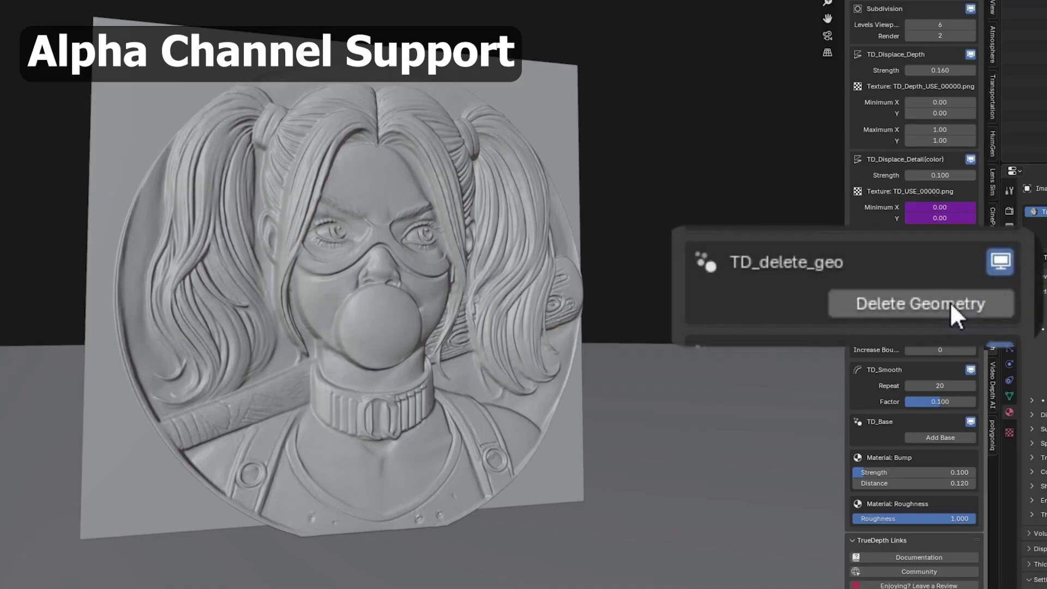
click(952, 281)
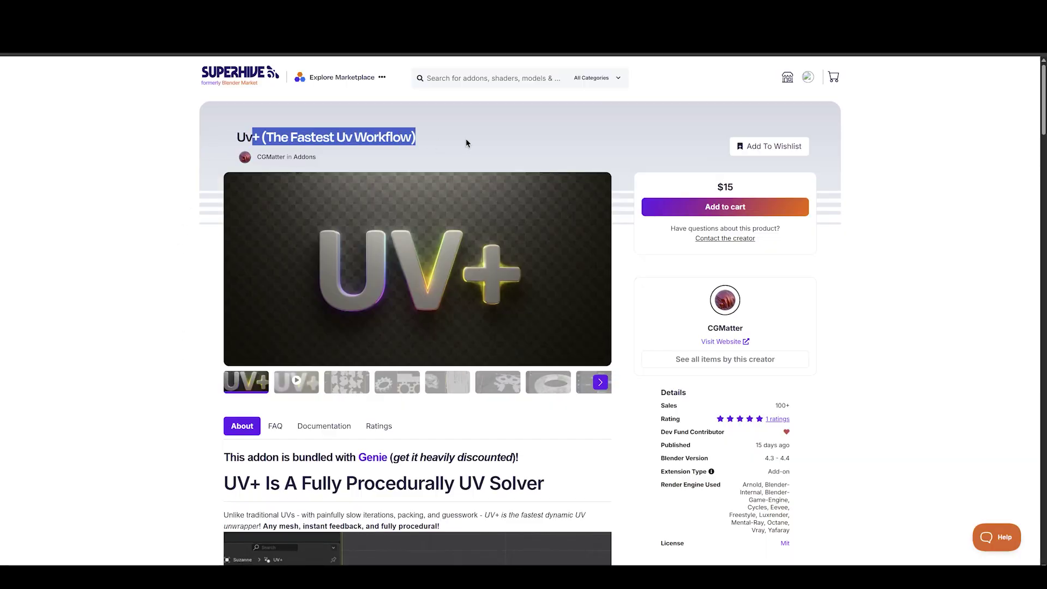
scroll(852, 334, down, 5)
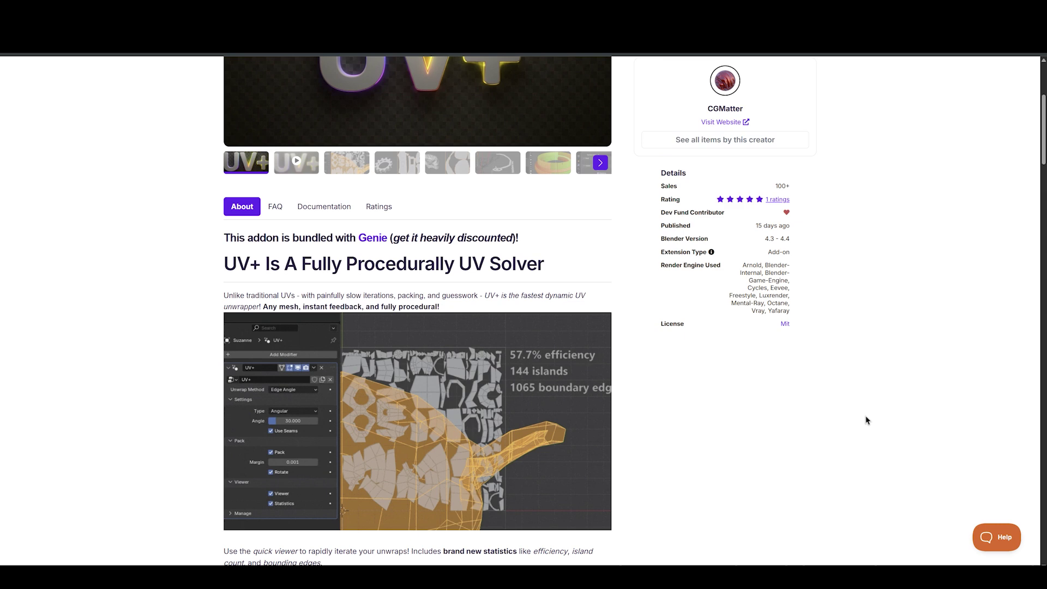
scroll(691, 311, down, 5)
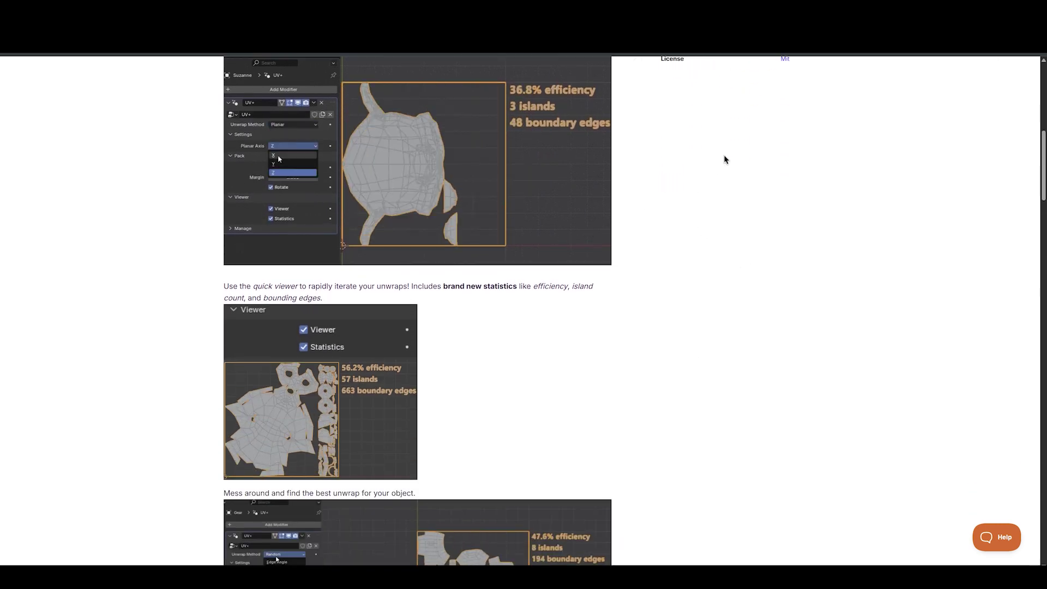
scroll(732, 197, down, 4)
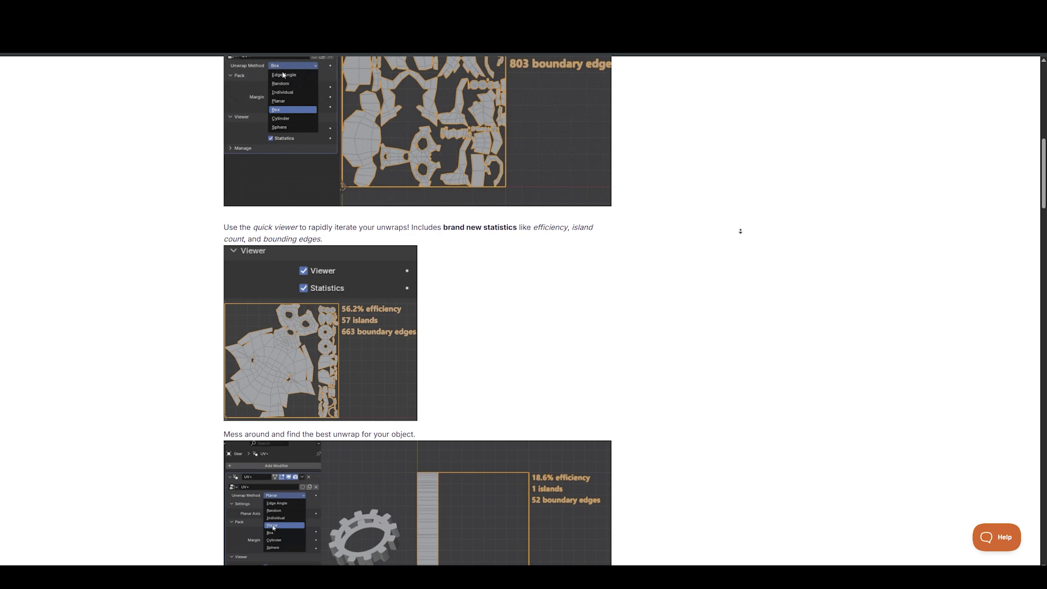
scroll(774, 188, down, 3)
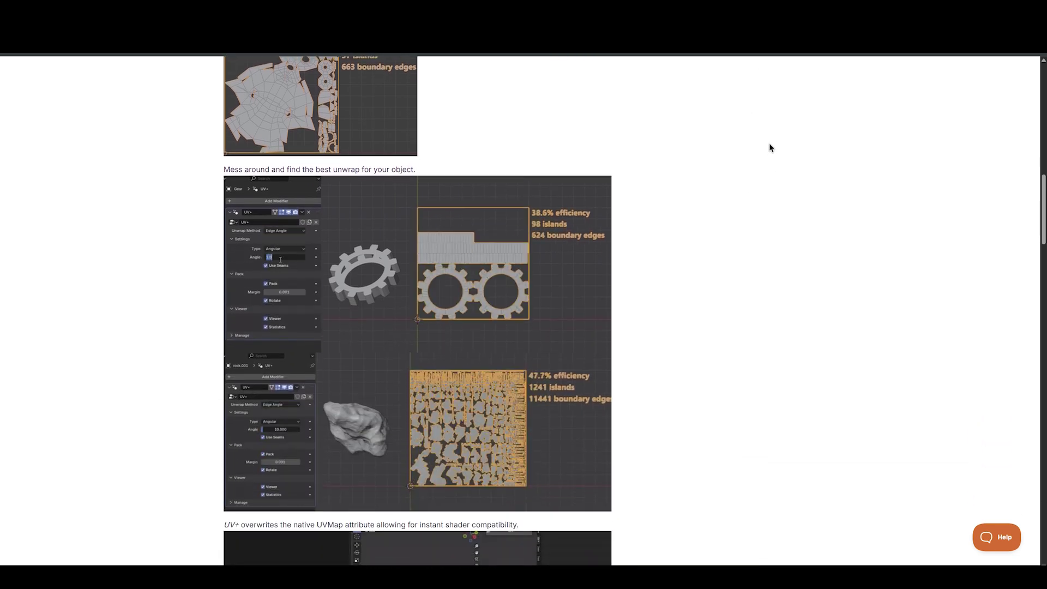
scroll(773, 197, down, 5)
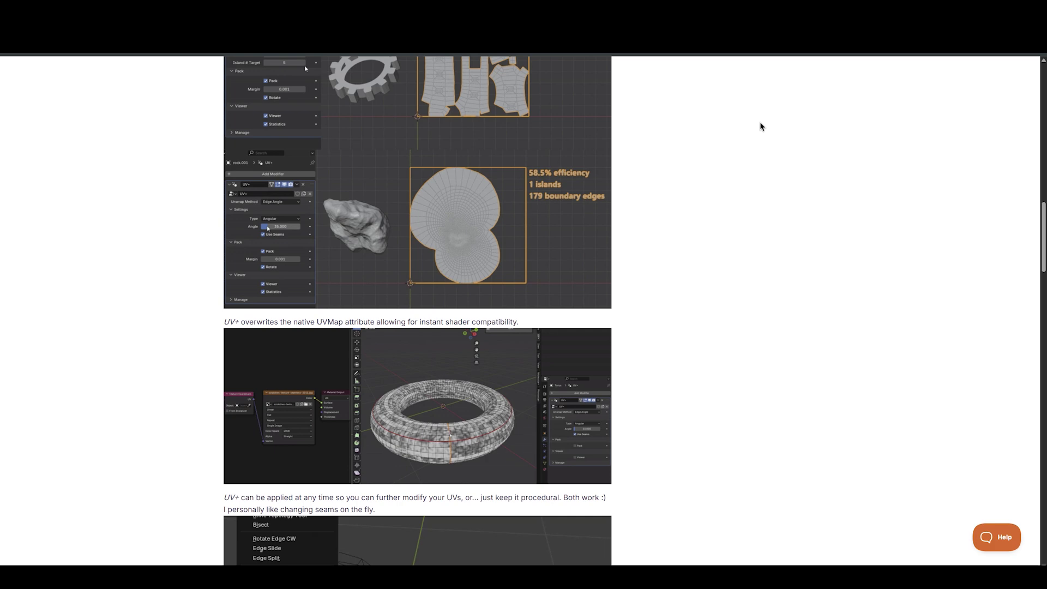
scroll(760, 121, down, 3)
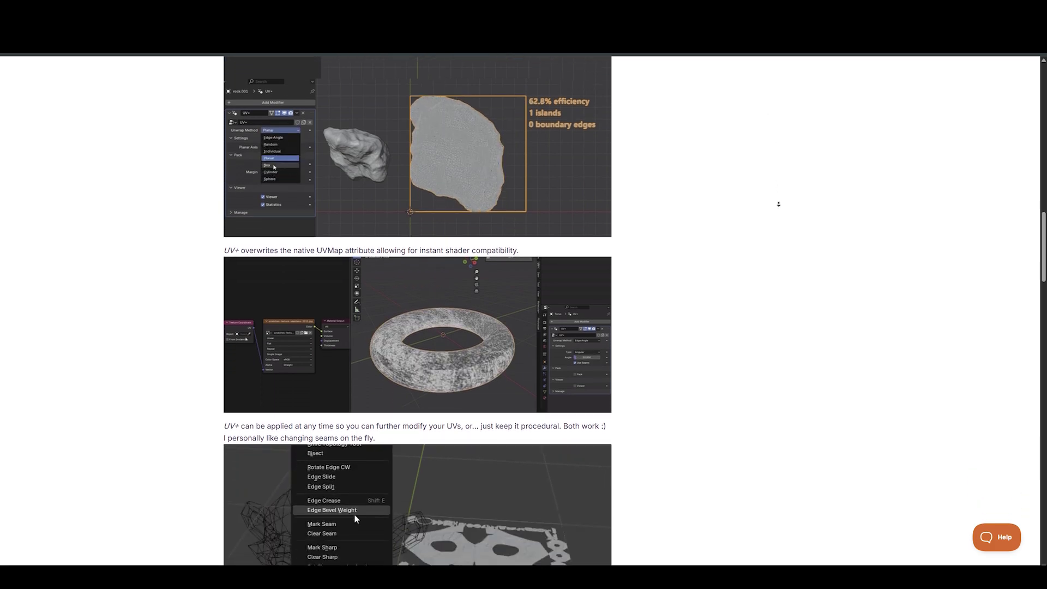
scroll(766, 213, down, 5)
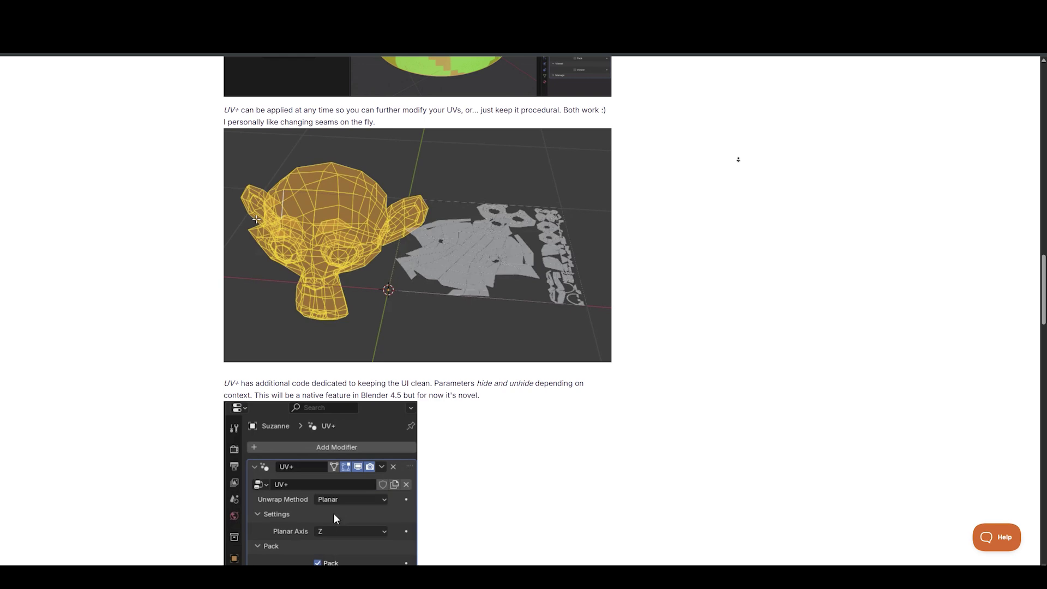
scroll(738, 163, down, 5)
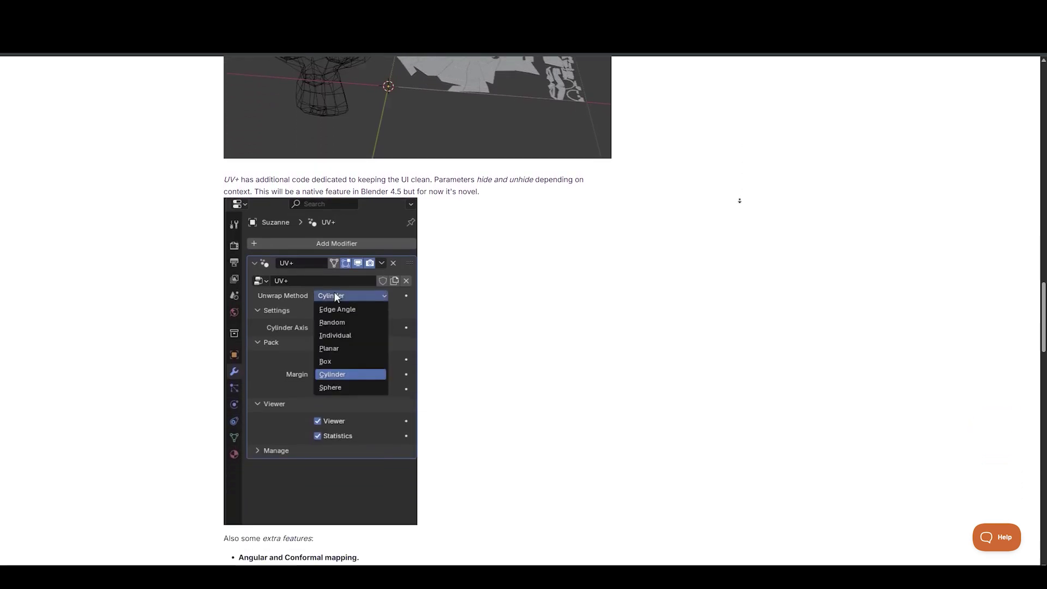
scroll(744, 206, down, 5)
key(Home)
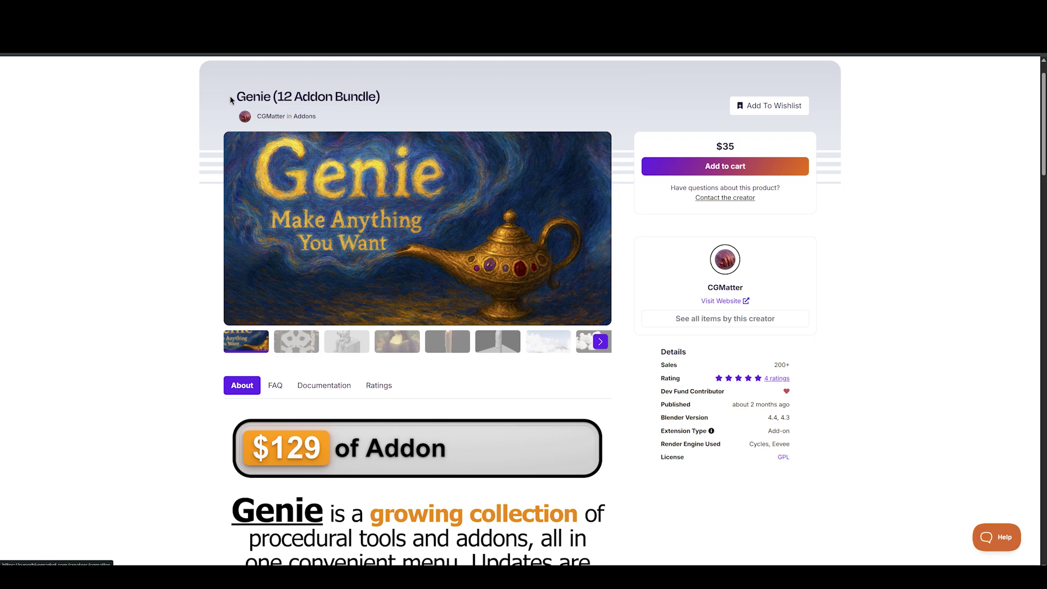
- Select the Genie (12 Addon Bundle) title and scroll through its included addon cards to the tags
drag(233, 82, 455, 105)
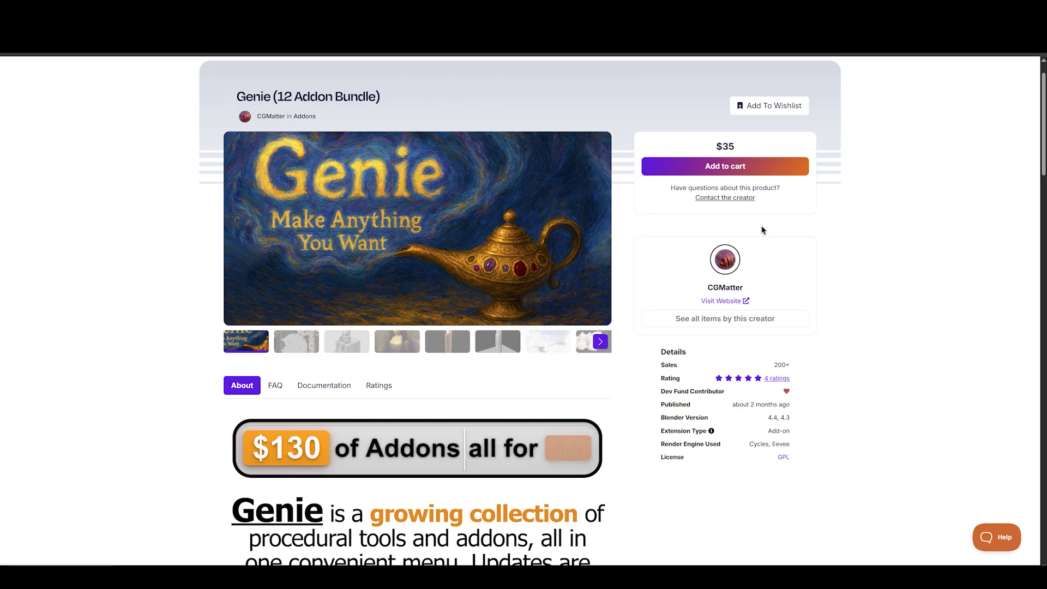
scroll(856, 266, down, 5)
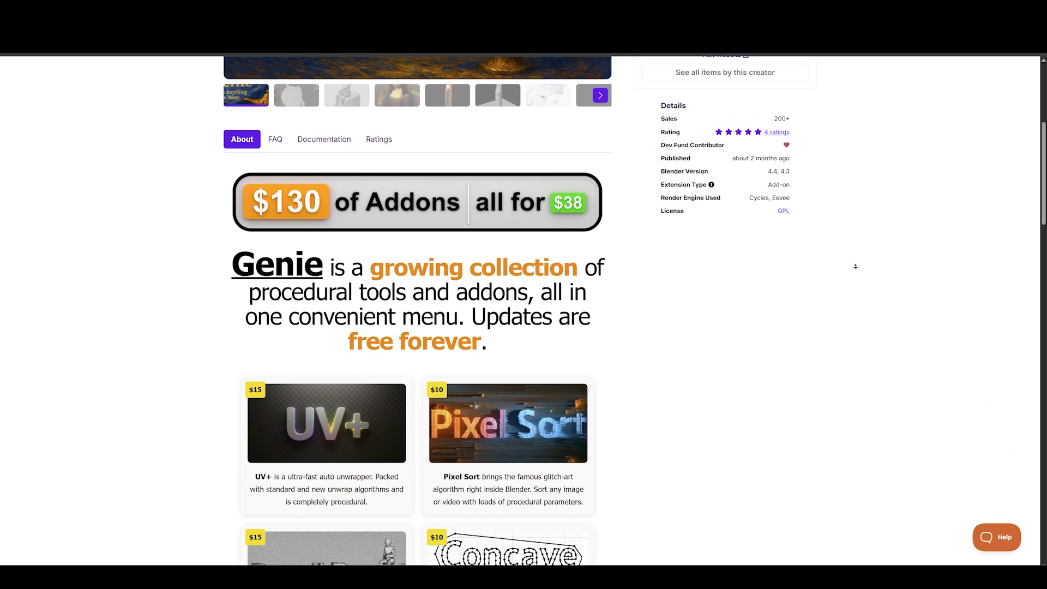
scroll(855, 266, down, 5)
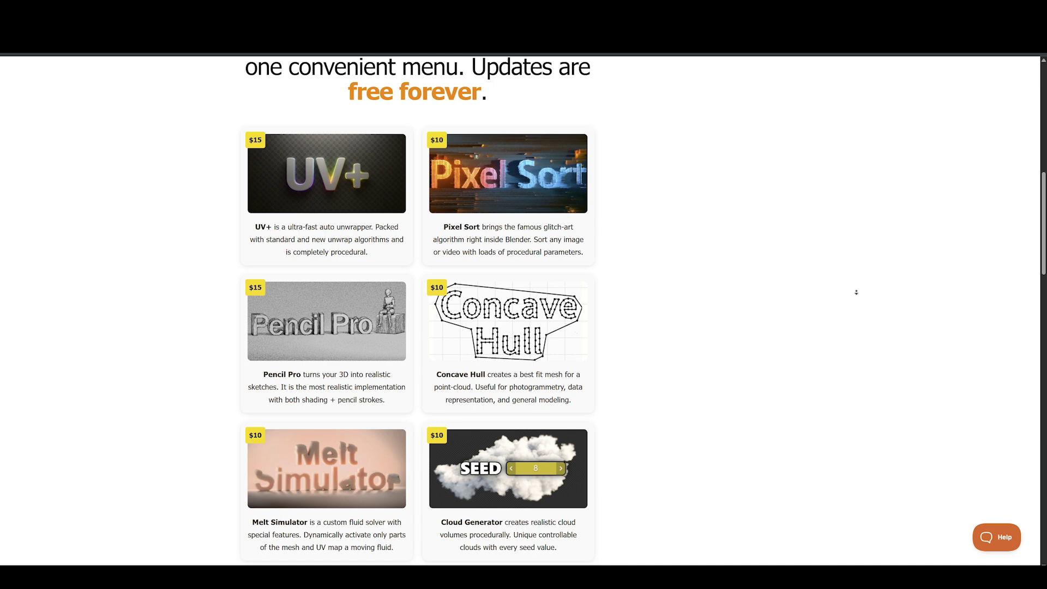
scroll(857, 292, down, 7)
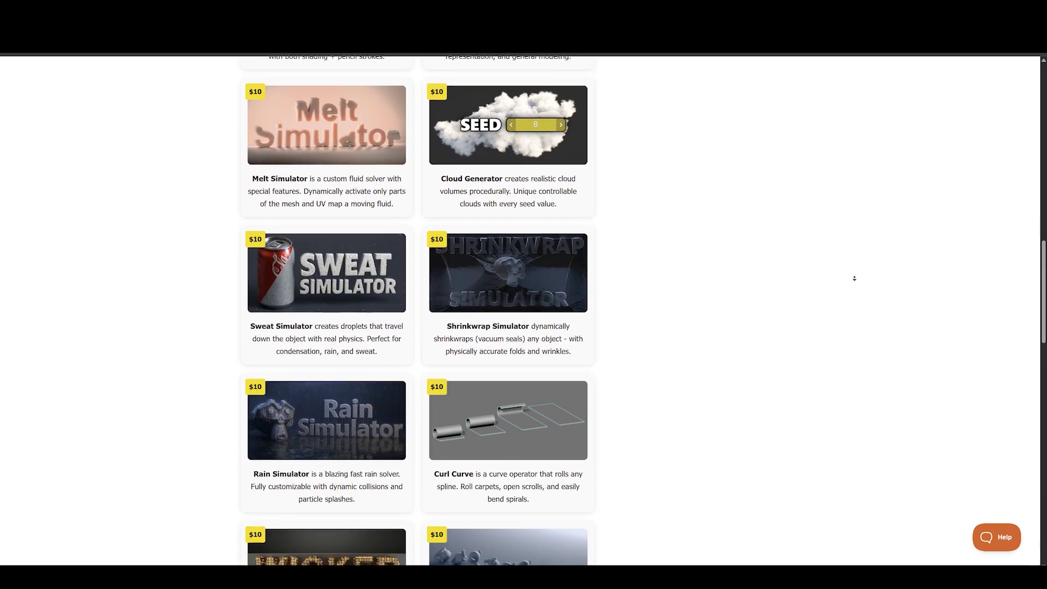
scroll(854, 278, down, 8)
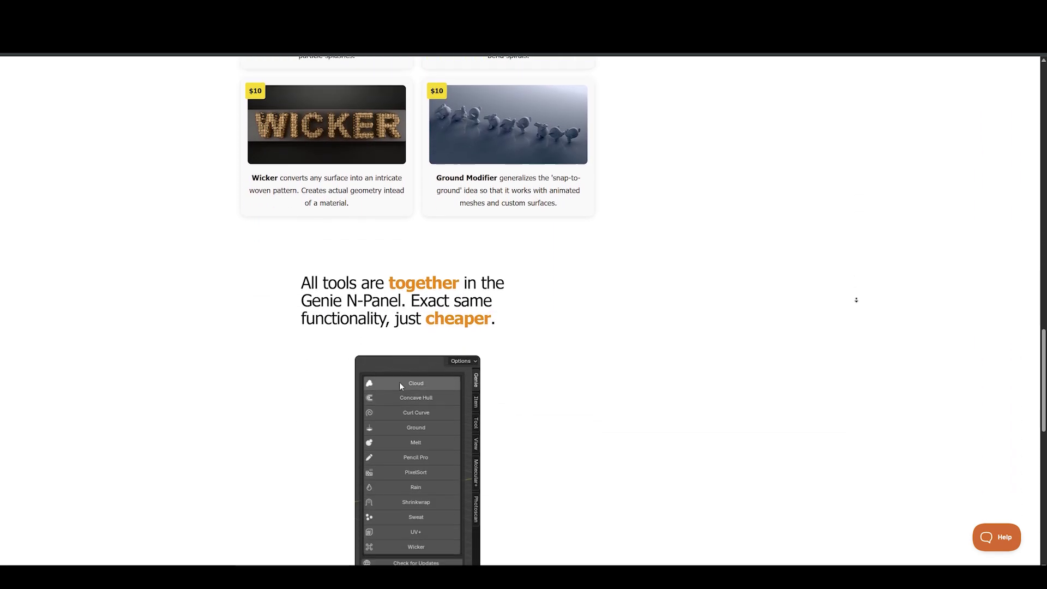
scroll(857, 300, down, 2)
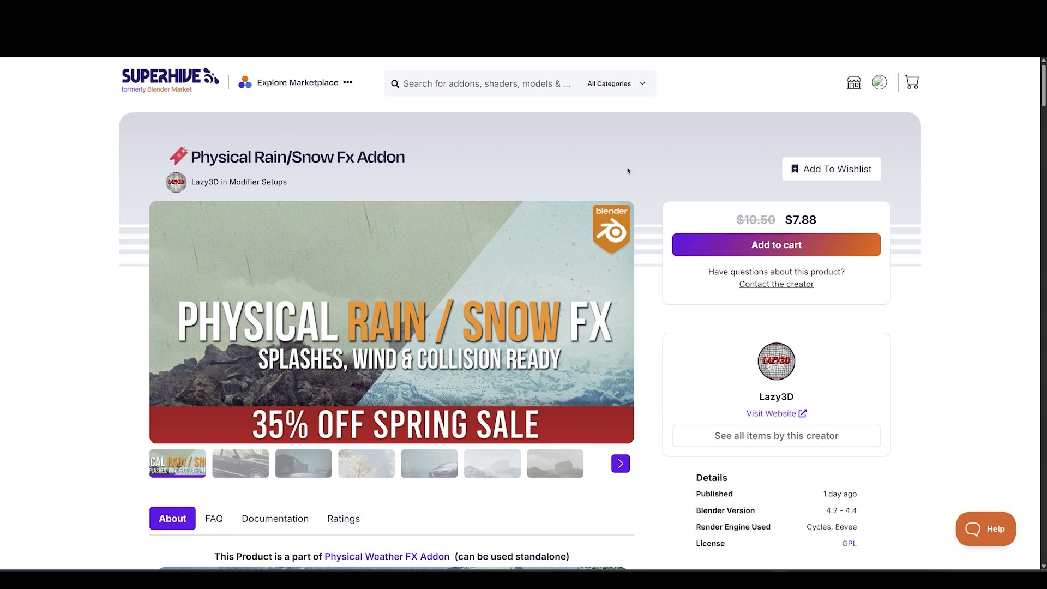
- Scroll down through the Physical Rain/Snow Fx Addon product page by Lazy3D
scroll(628, 170, down, 10)
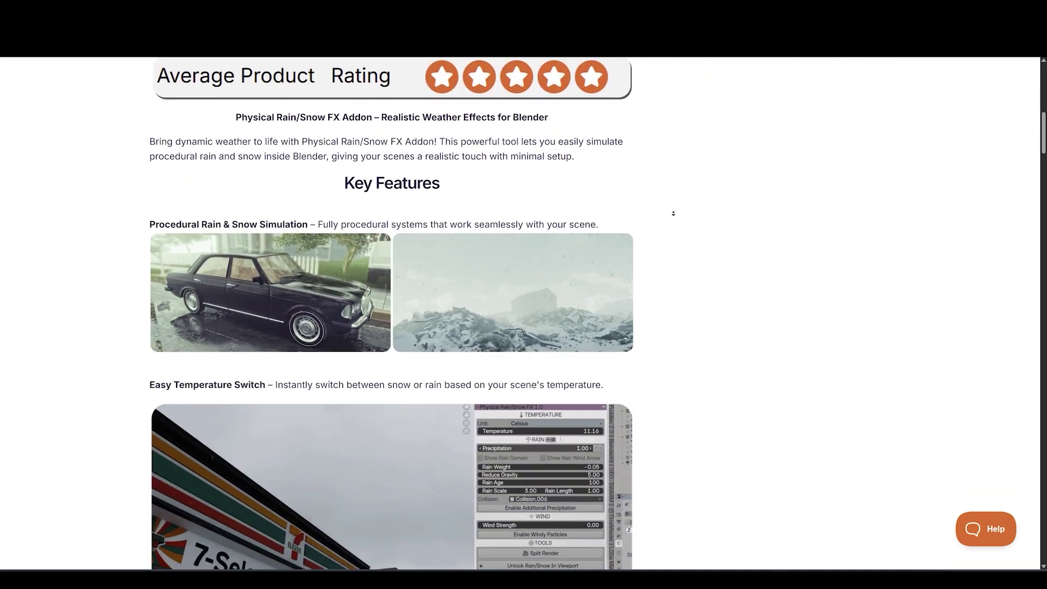
scroll(673, 213, down, 2)
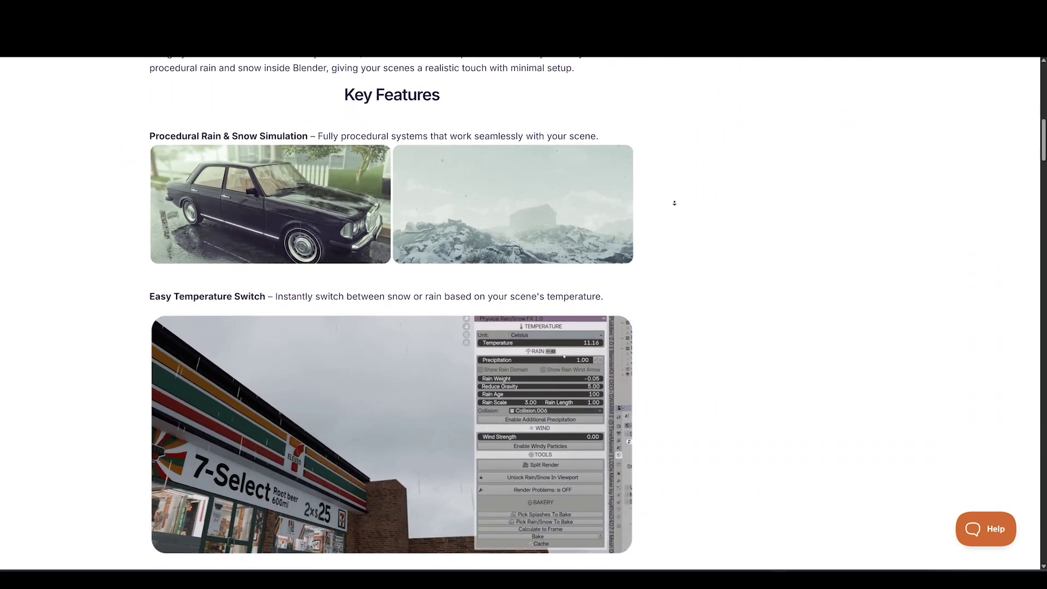
scroll(675, 202, down, 2)
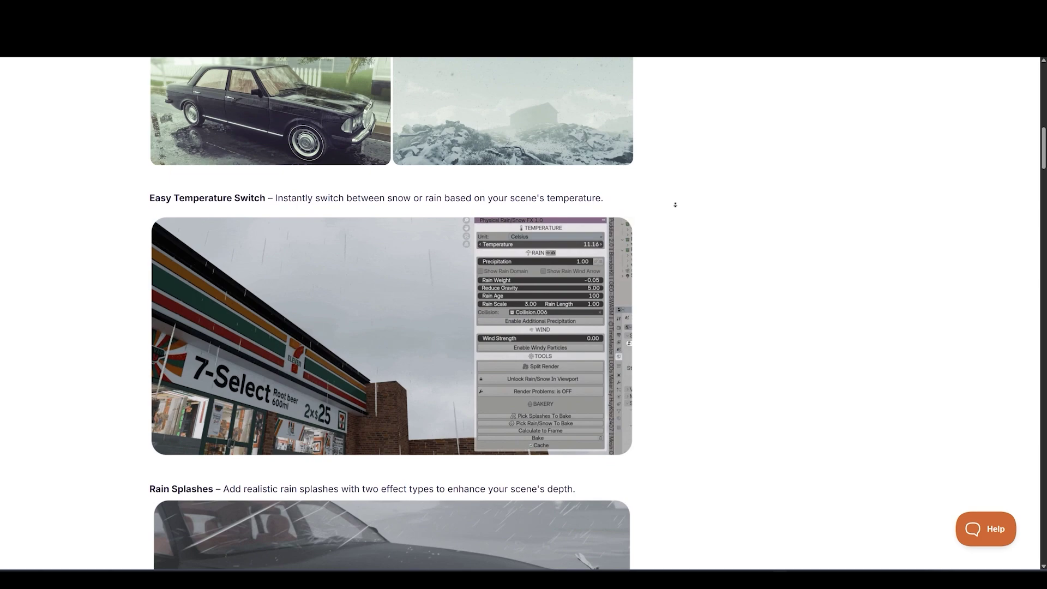
scroll(676, 205, down, 2)
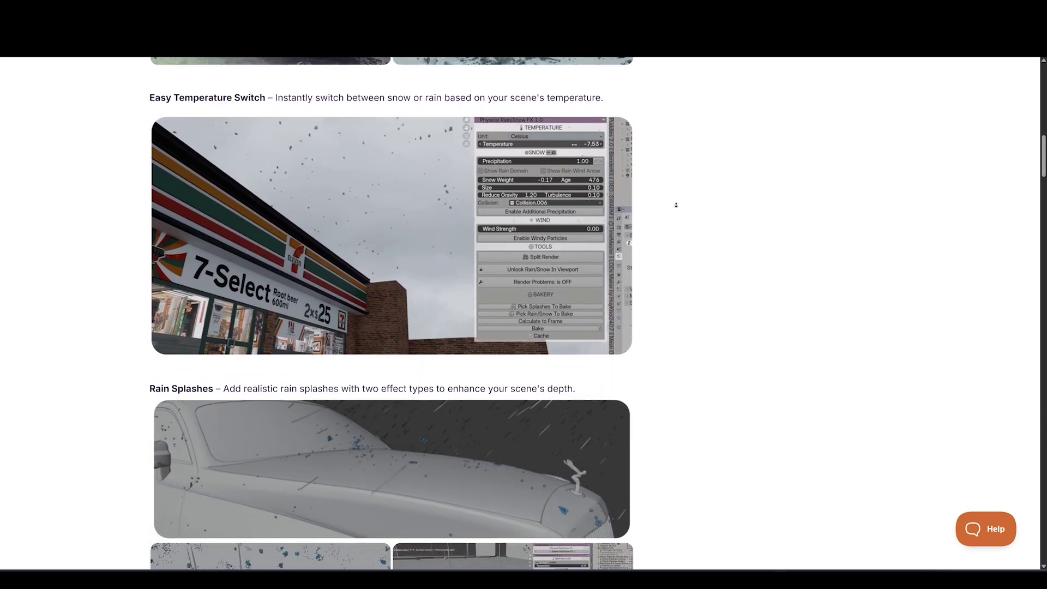
scroll(676, 205, down, 1)
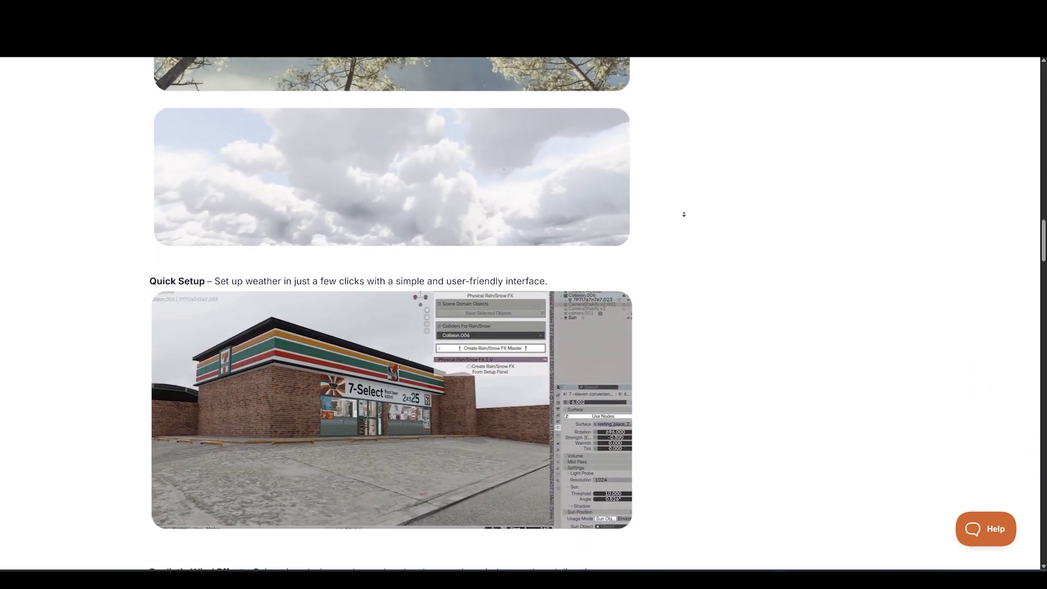
scroll(684, 214, down, 5)
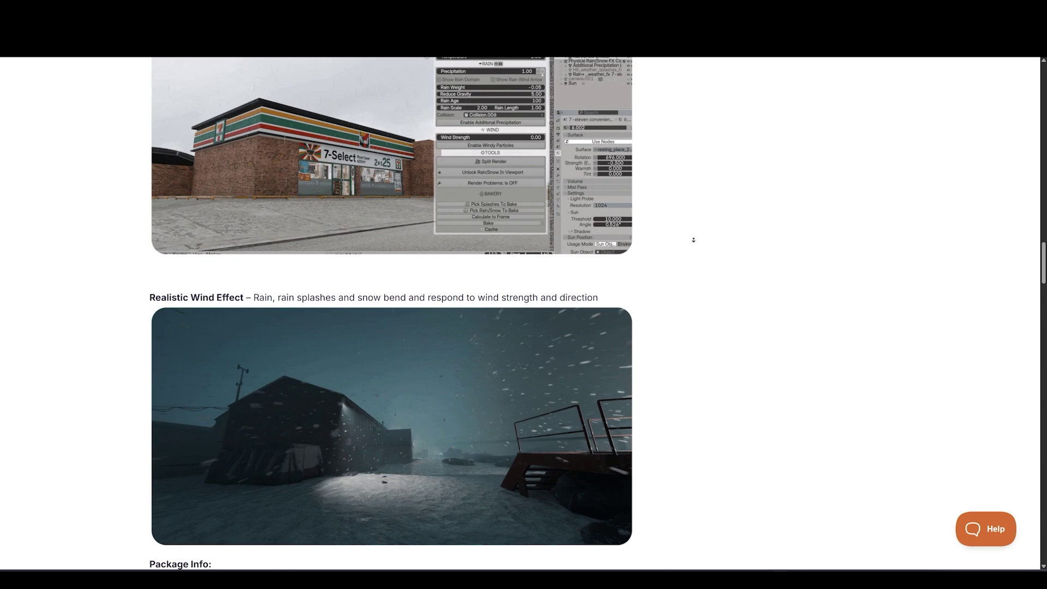
scroll(693, 240, down, 4)
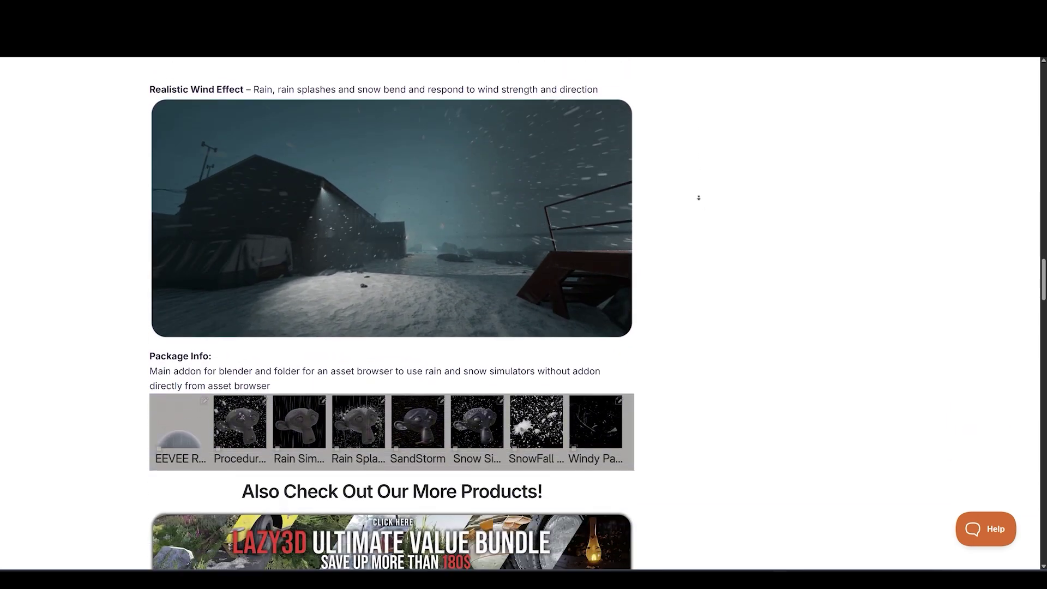
scroll(699, 197, down, 1)
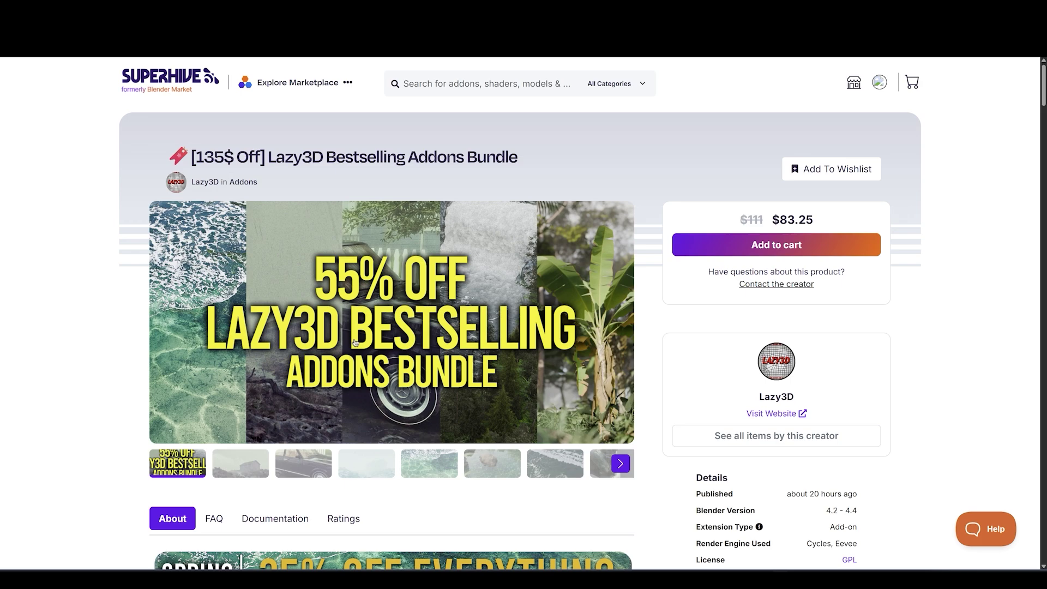
- Scroll past the NatureScapes, Physical Puddles and Fuzzy Master sections to the BONUS and bullet list
scroll(116, 254, down, 4)
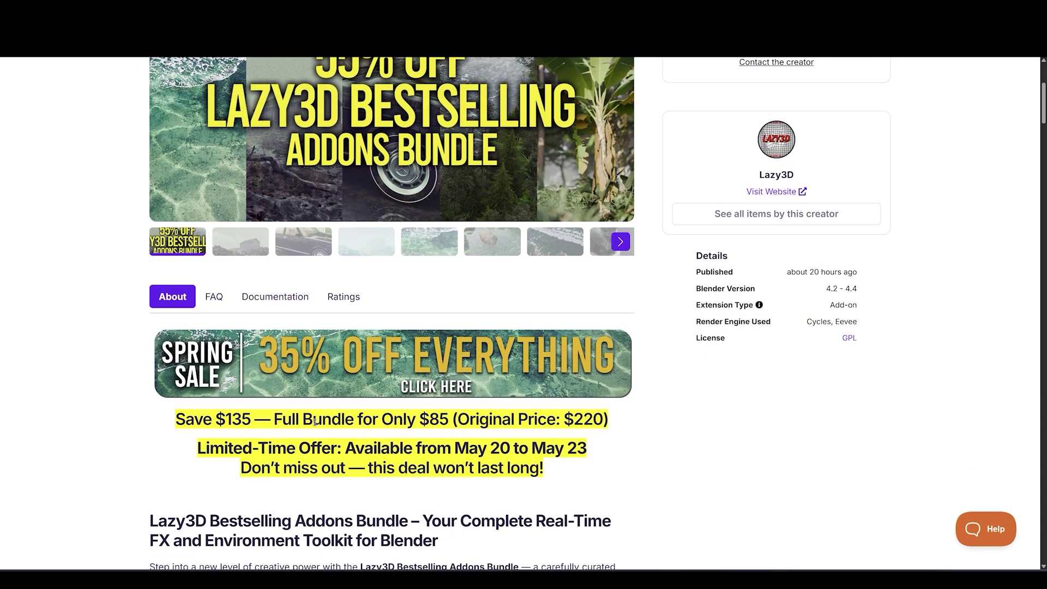
scroll(667, 347, up, 4)
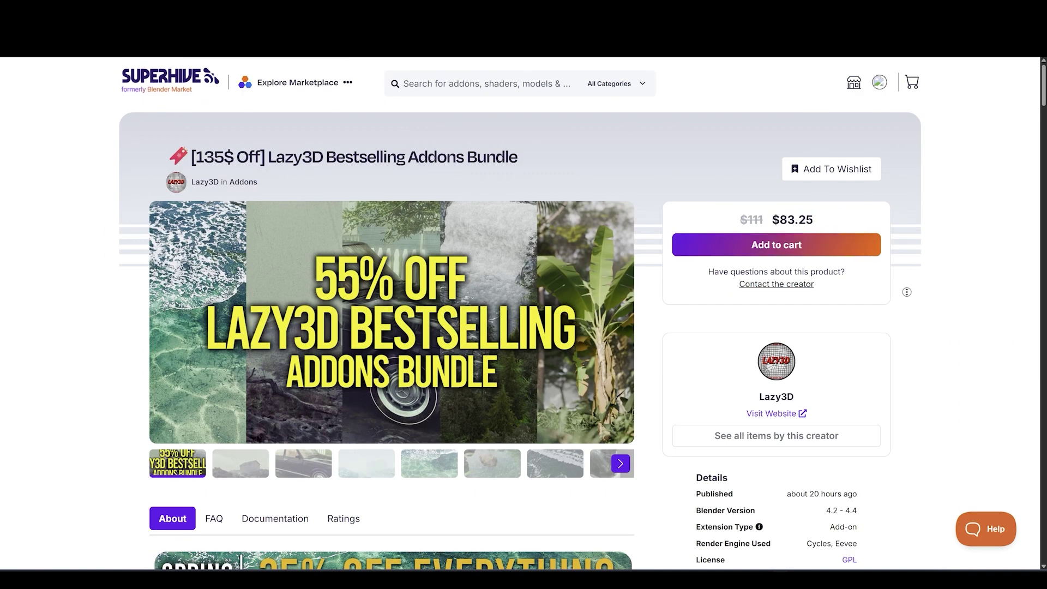
scroll(907, 292, down, 12)
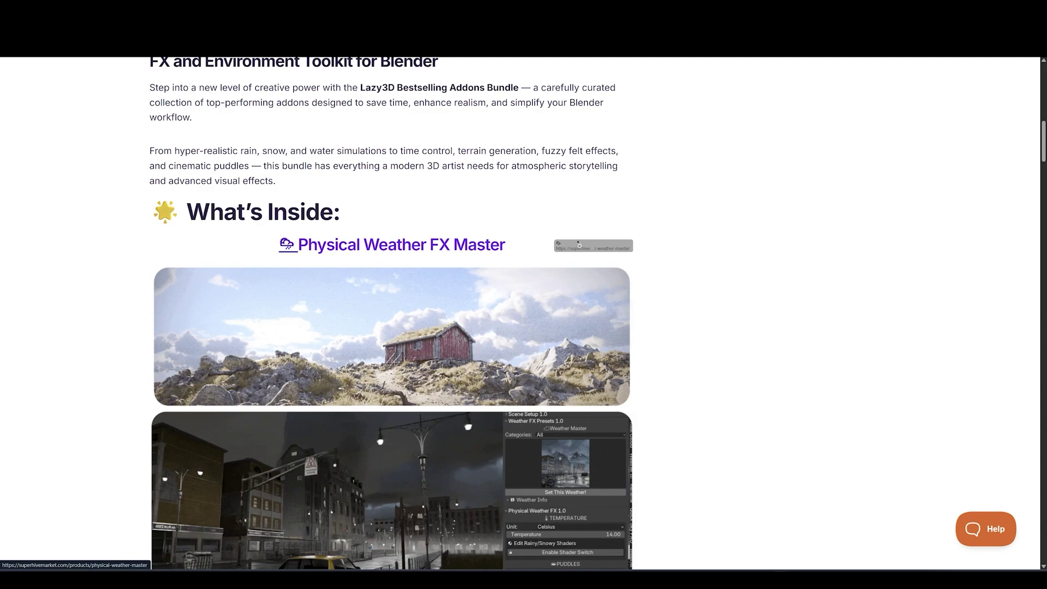
scroll(728, 292, down, 9)
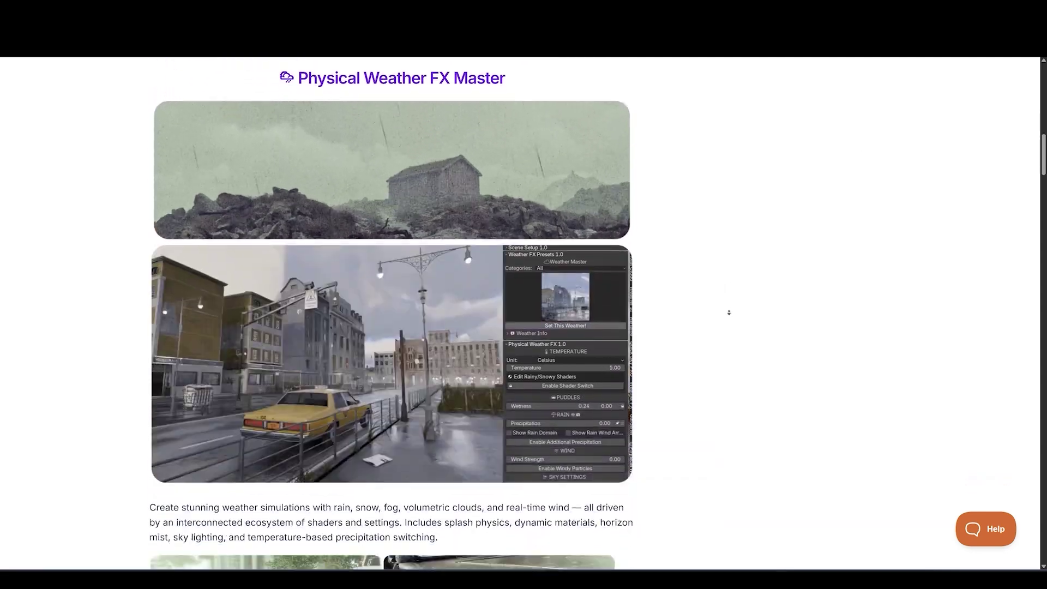
scroll(726, 279, down, 9)
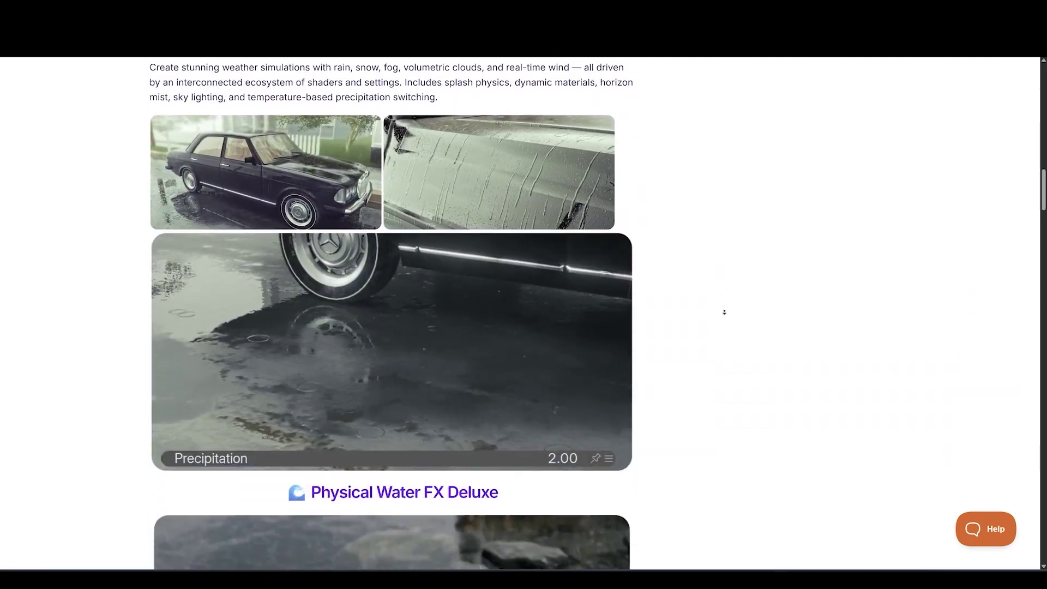
scroll(713, 260, down, 4)
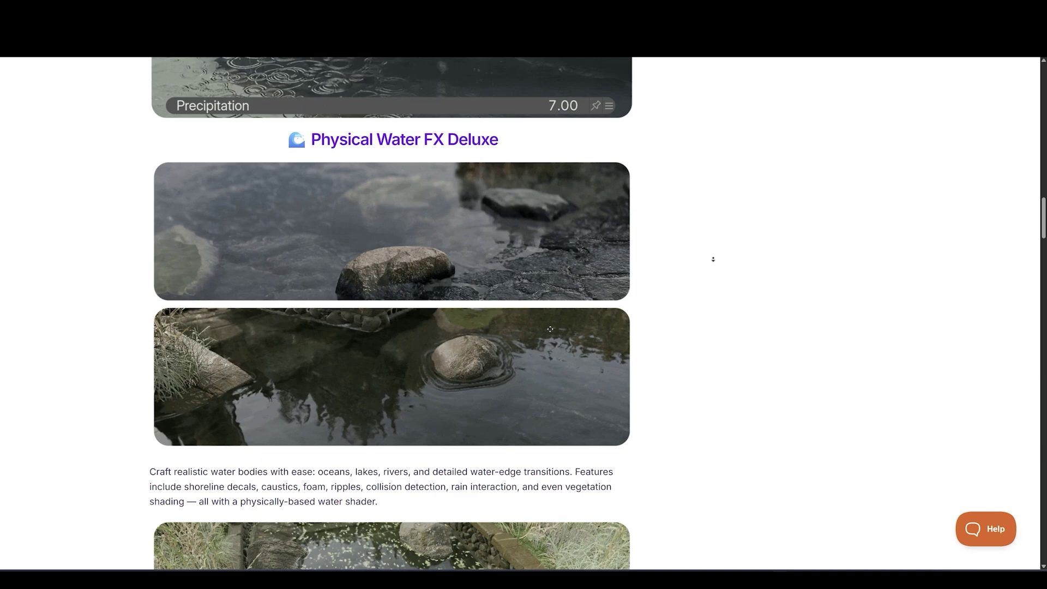
scroll(712, 311, down, 7)
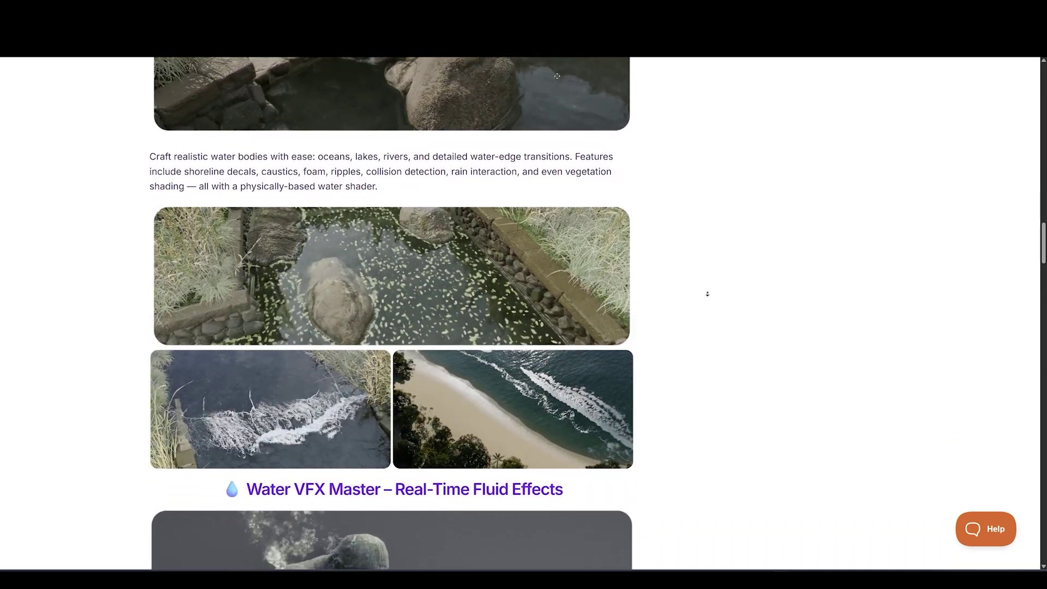
scroll(706, 281, down, 9)
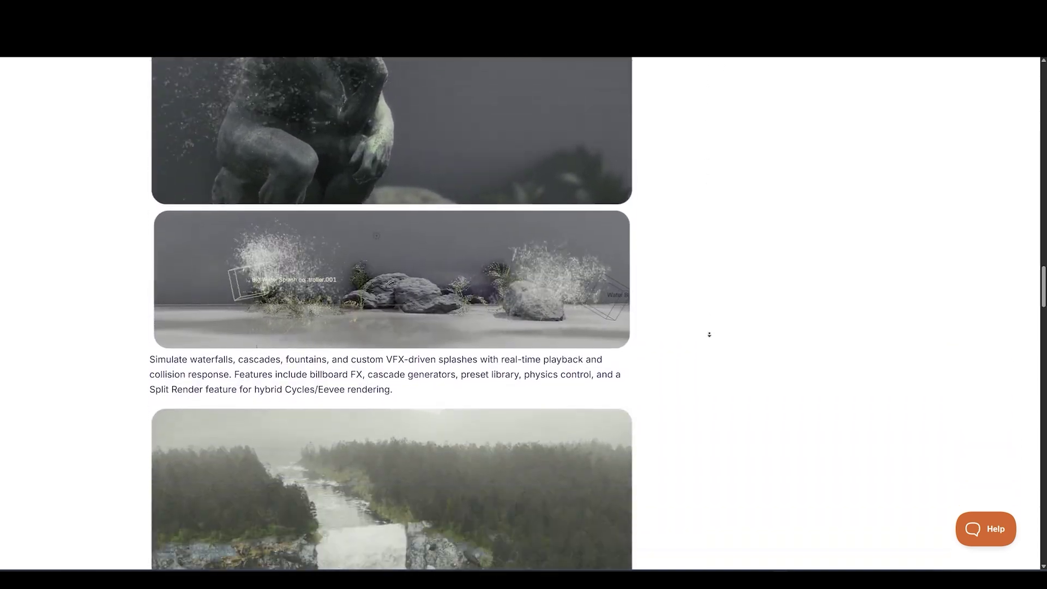
scroll(710, 317, down, 13)
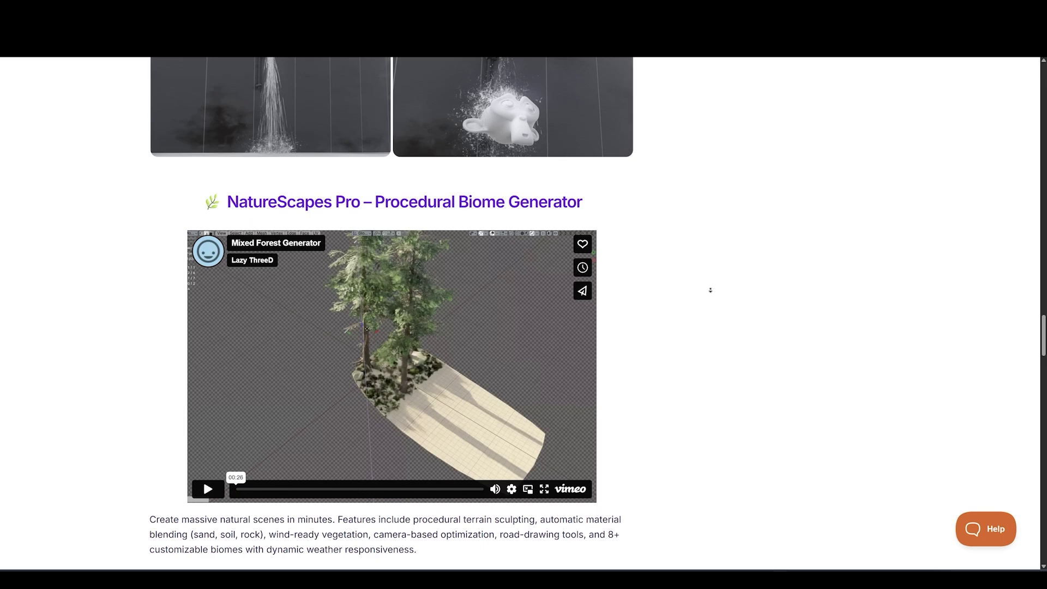
scroll(726, 330, down, 13)
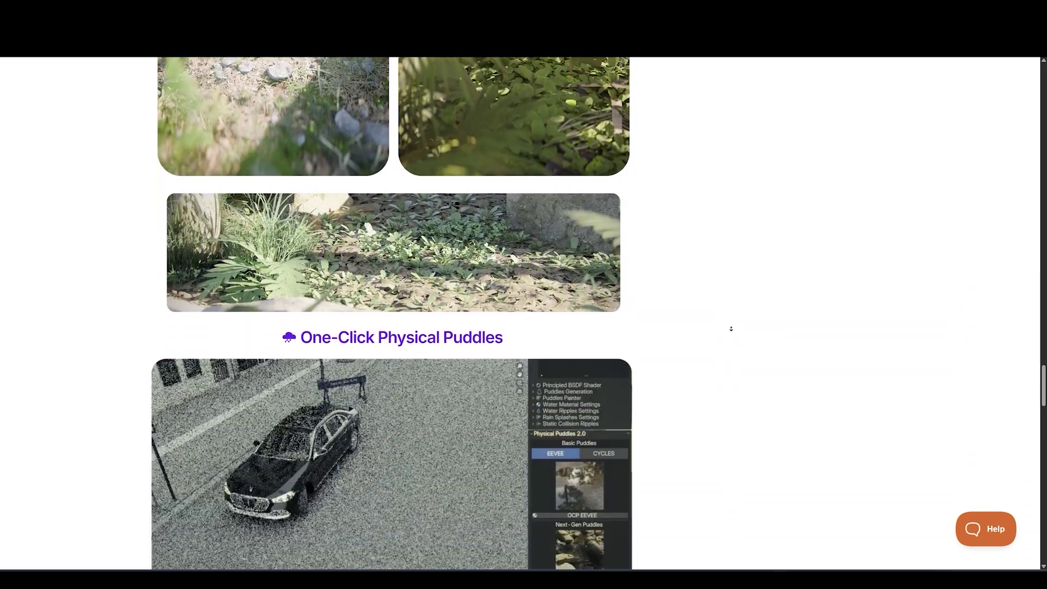
scroll(728, 308, down, 12)
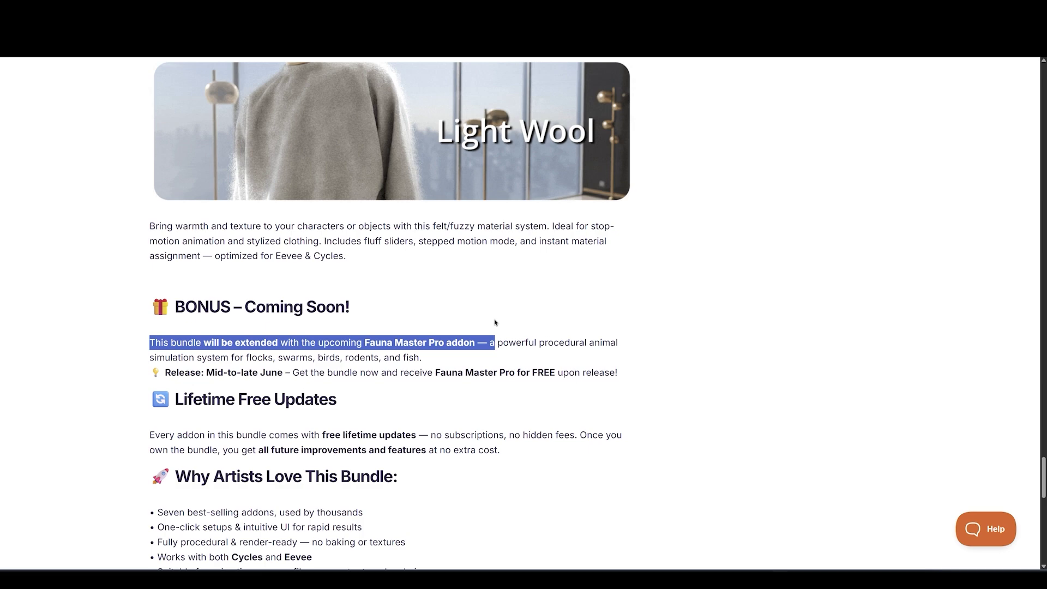
click(579, 317)
scroll(115, 290, down, 3)
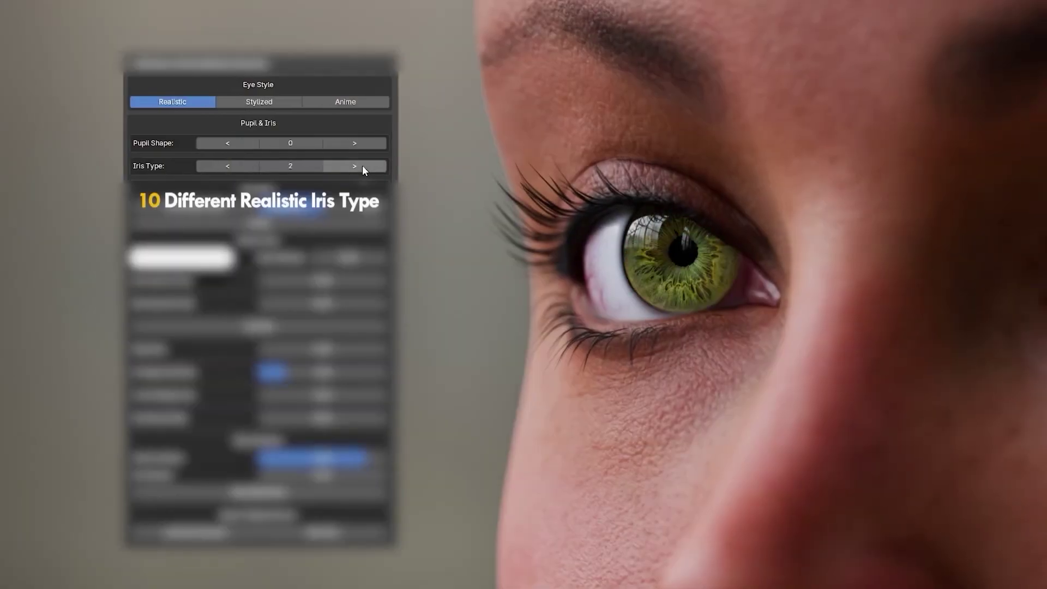
- Switch the eye to Stylized and Anime, step through iris types, and tint the iris magenta
click(280, 105)
click(342, 163)
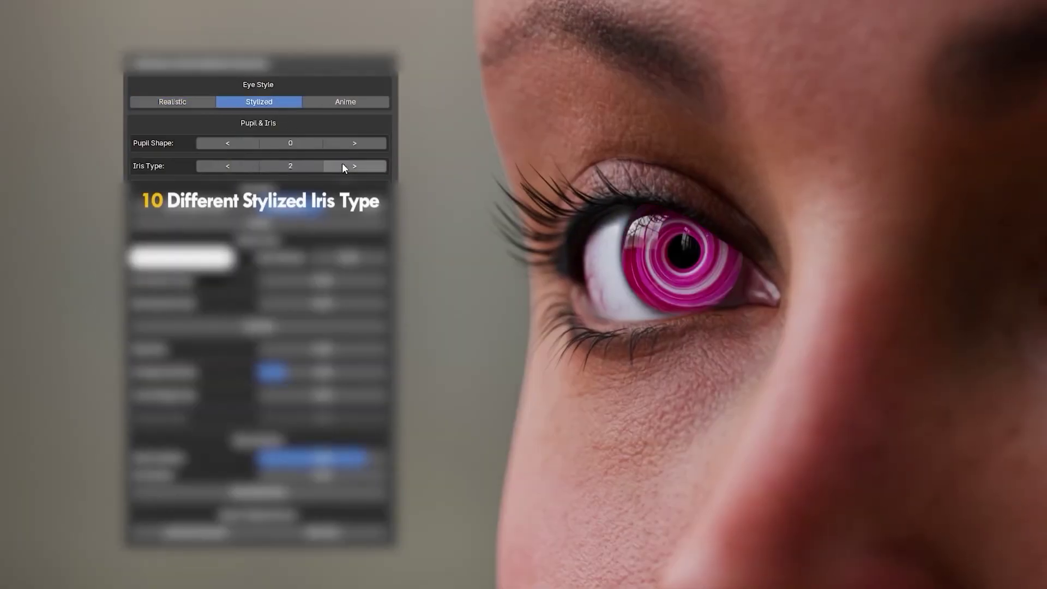
click(341, 163)
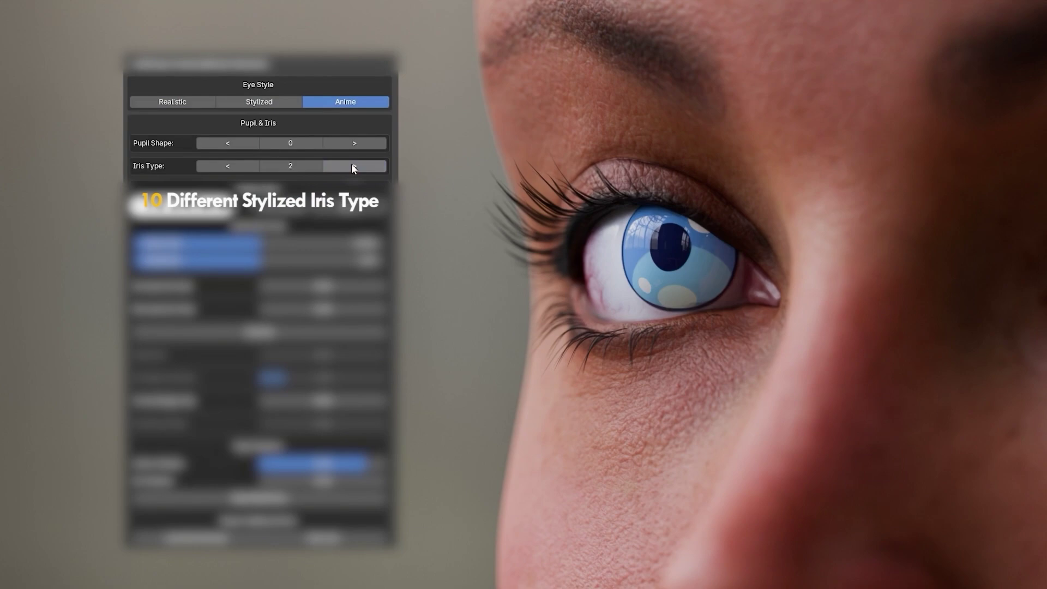
click(353, 166)
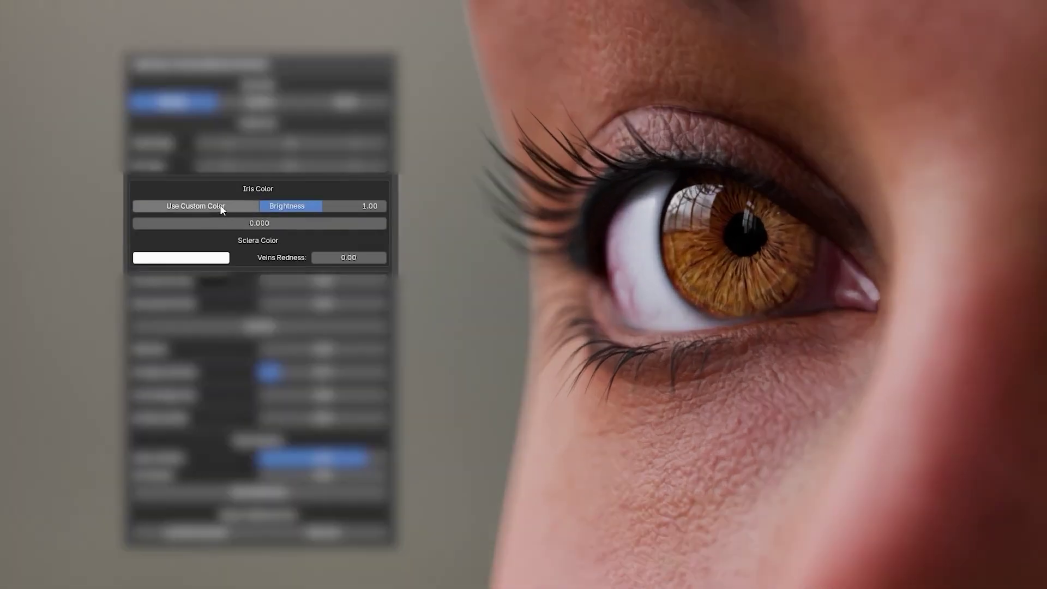
click(220, 205)
drag(264, 223, 253, 228)
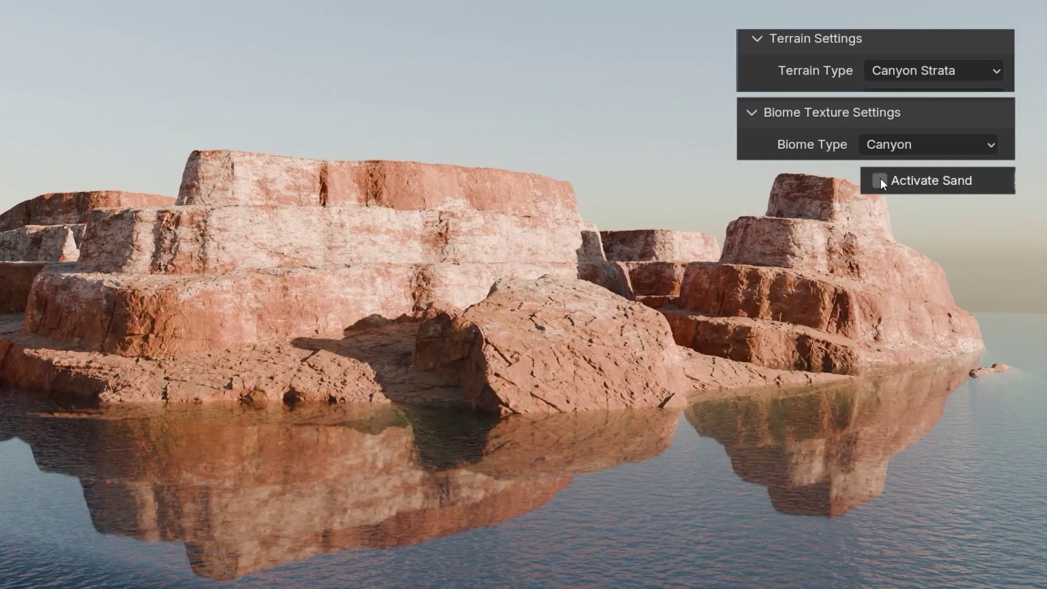
- Add sand, then set Terrain Type to Montain Ridge and Biome Type to Grass and Rocks
click(880, 180)
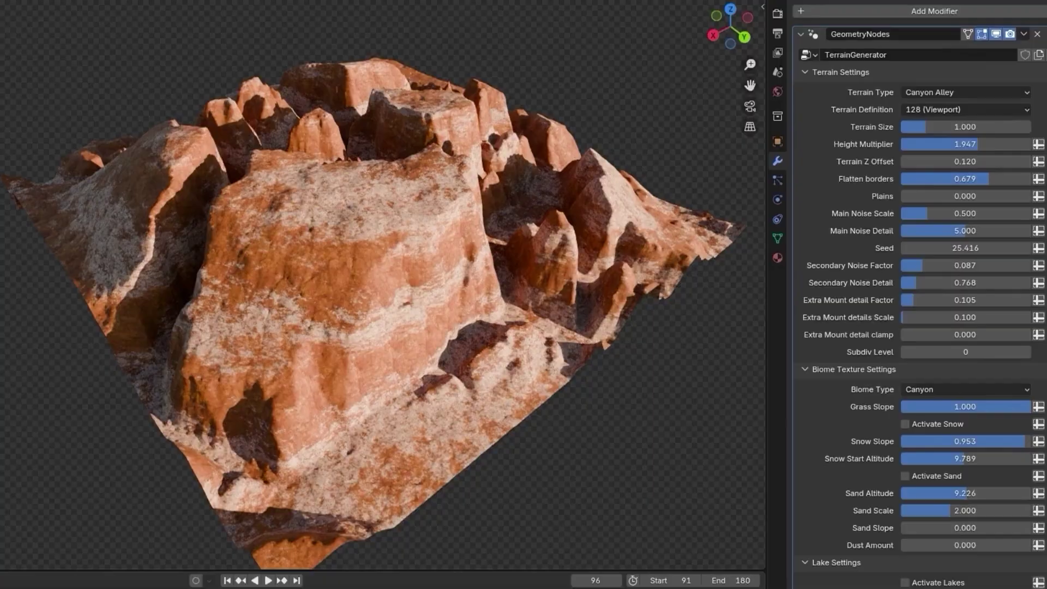
click(1003, 96)
click(993, 104)
click(974, 390)
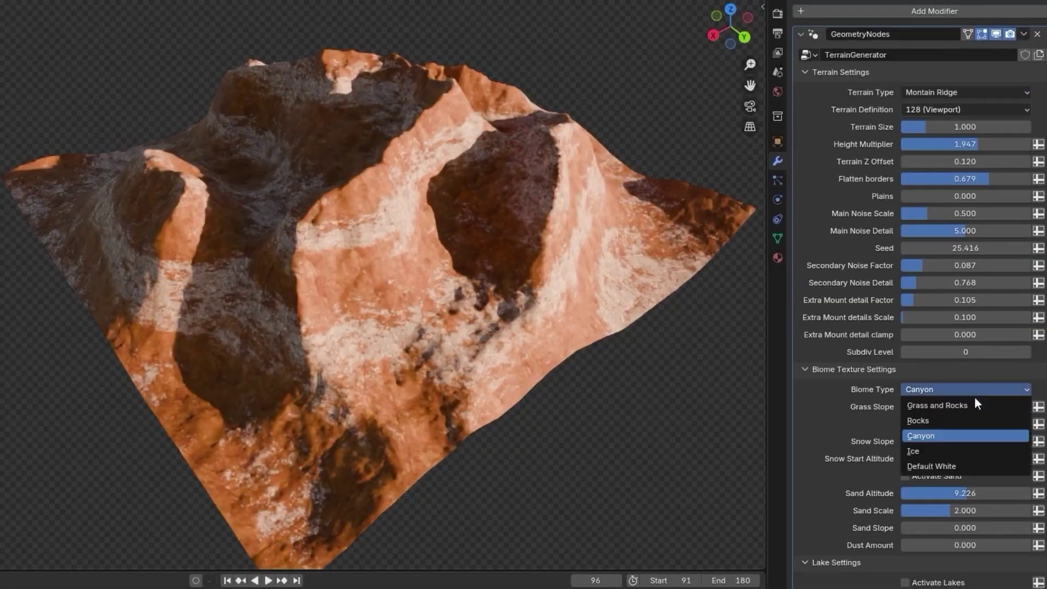
click(937, 405)
- Enable snow with a higher start altitude, plus fir trees, water and sand on the terrain
scroll(927, 382, down, 3)
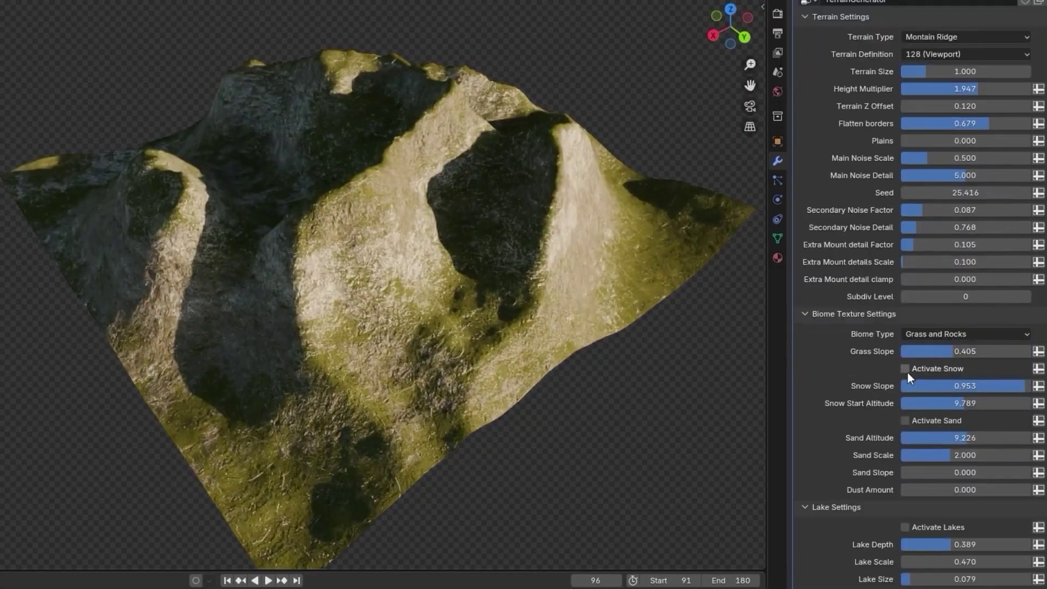
click(905, 369)
drag(1021, 403, 908, 385)
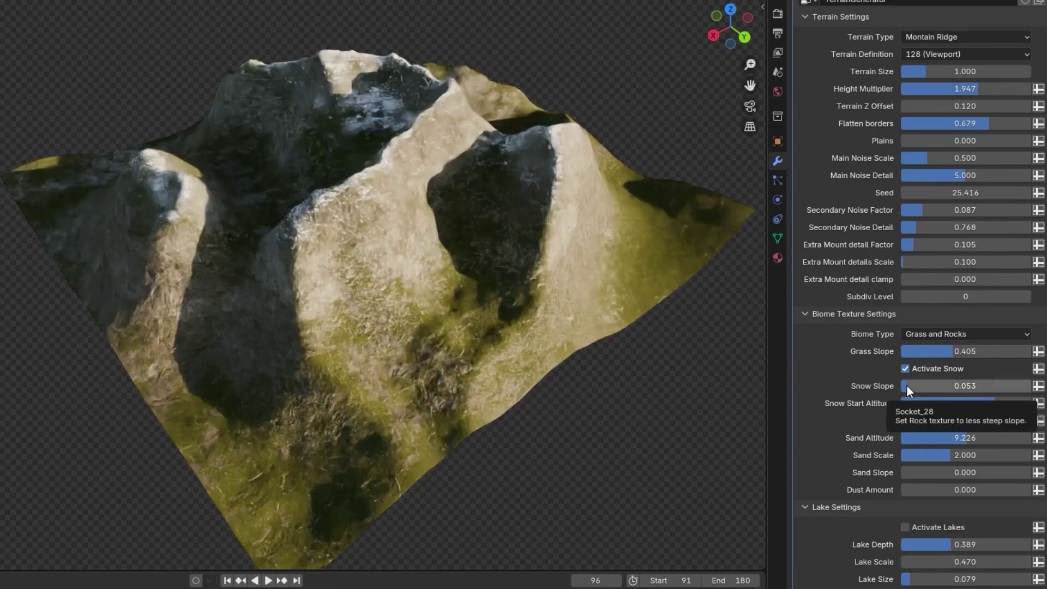
scroll(906, 393, down, 10)
click(905, 406)
scroll(952, 463, down, 4)
drag(938, 505, 923, 503)
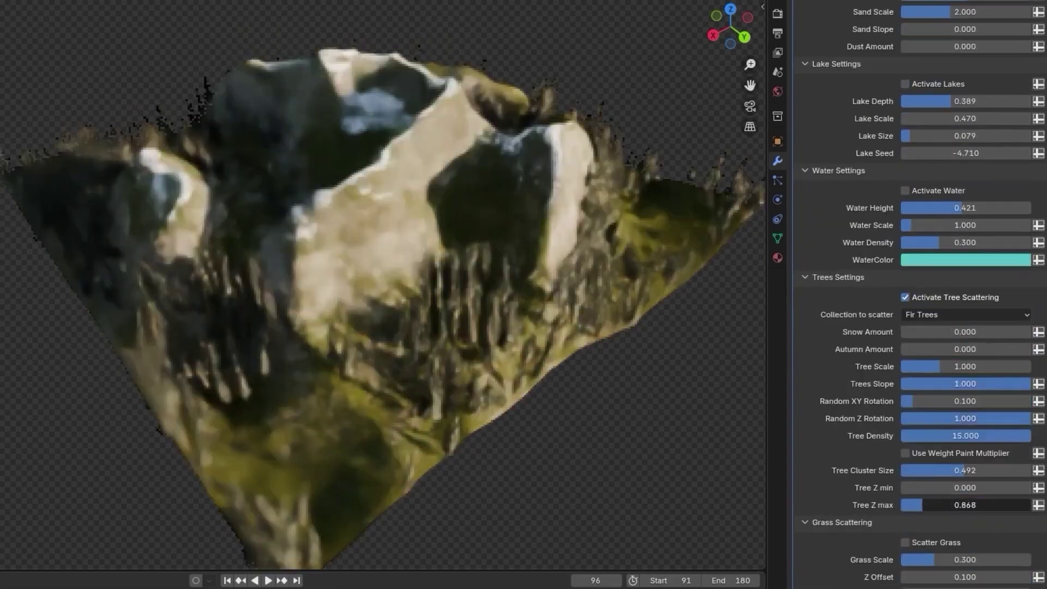
scroll(923, 503, up, 4)
click(904, 301)
click(905, 87)
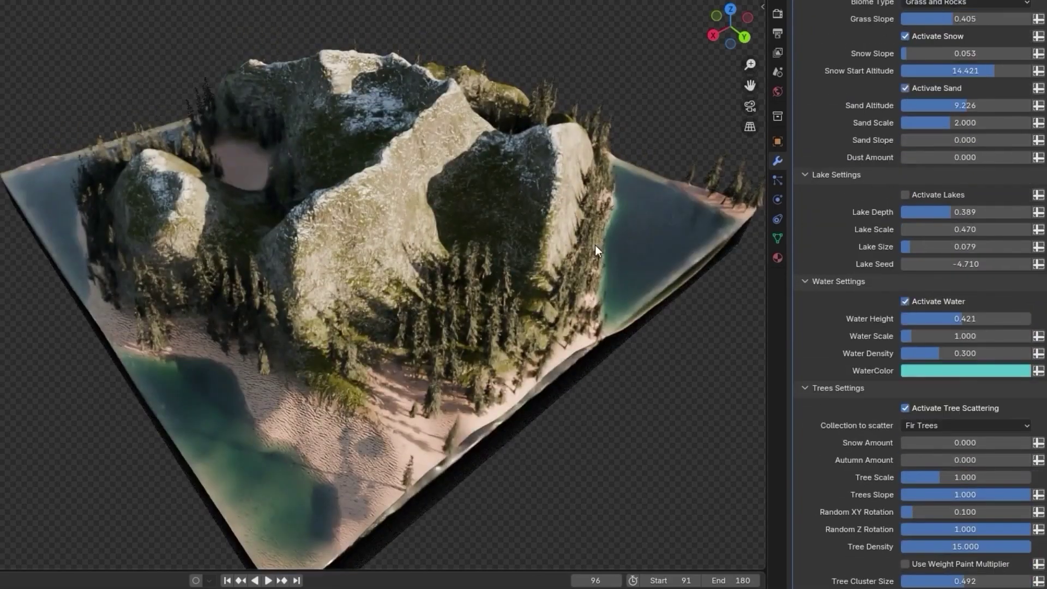
- Enable Weight Paint Multiplier and weight-paint a ring of grass around the lake
middle_drag(594, 244, 745, 359)
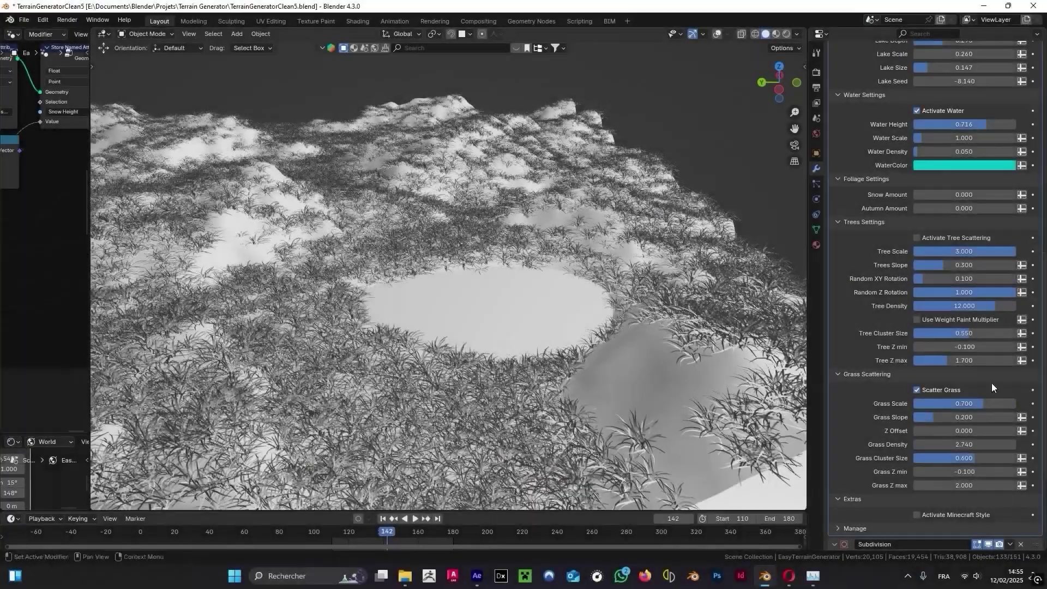
click(917, 320)
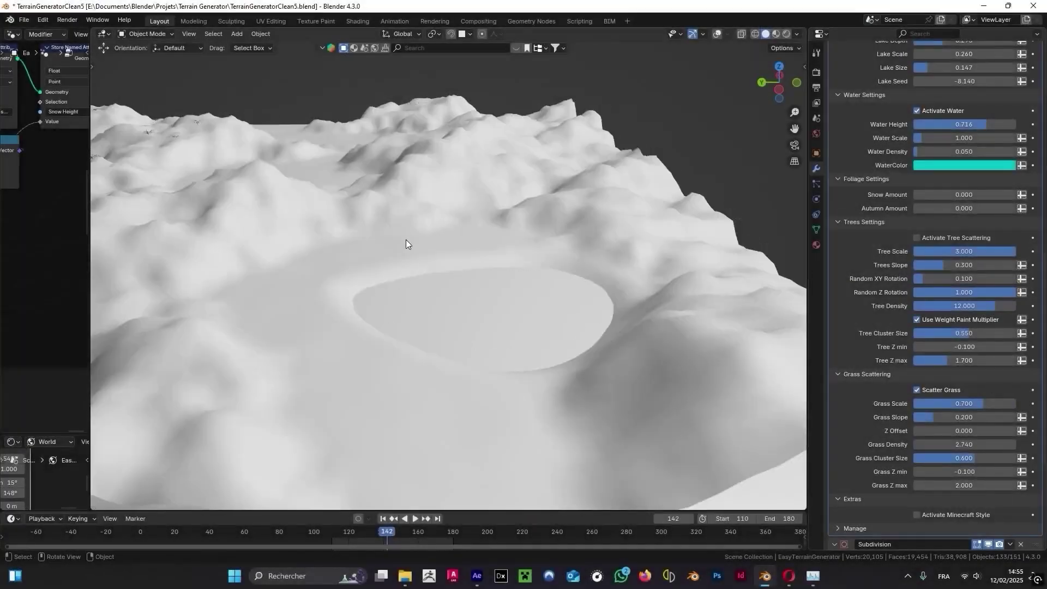
click(150, 94)
mouse_move(327, 185)
middle_down()
mouse_move(505, 278)
mouse_move(534, 205)
middle_up()
click(533, 206)
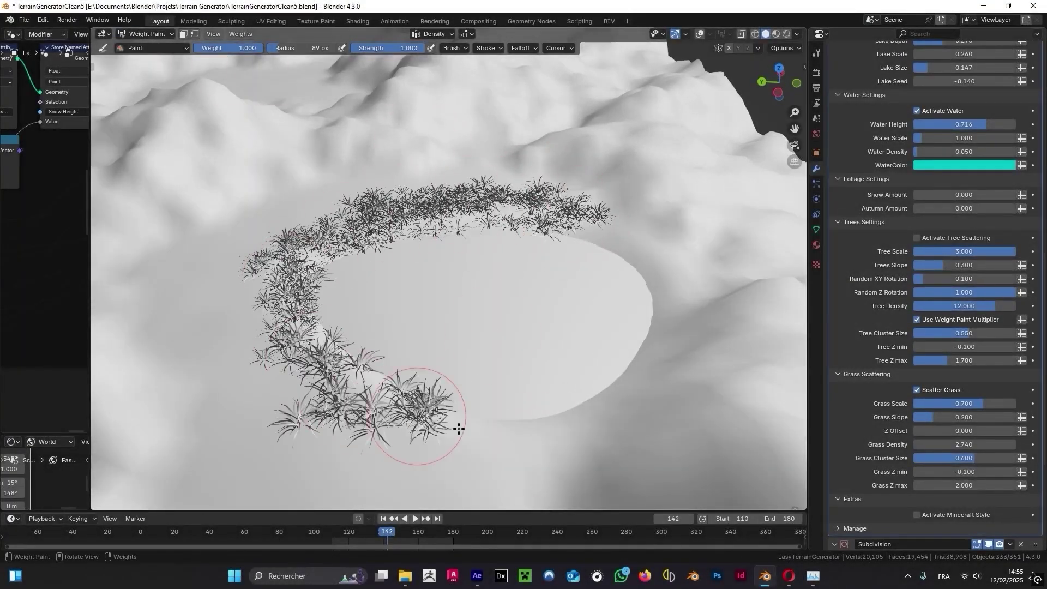
middle_drag(483, 474, 431, 250)
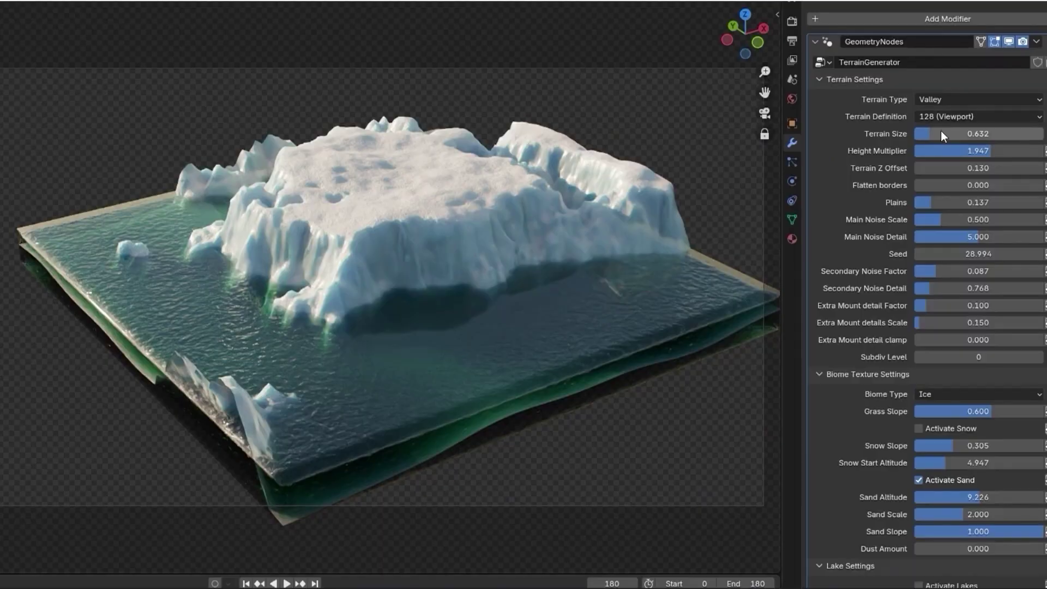
- Increase the terrain size and pick a different terrain definition resolution
drag(944, 135, 963, 133)
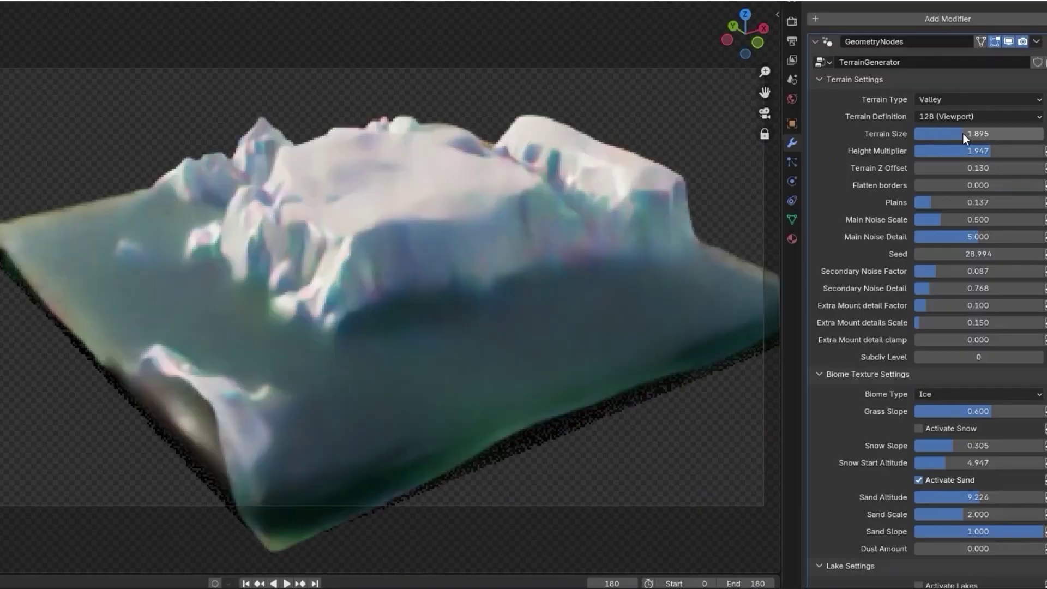
click(980, 116)
click(960, 163)
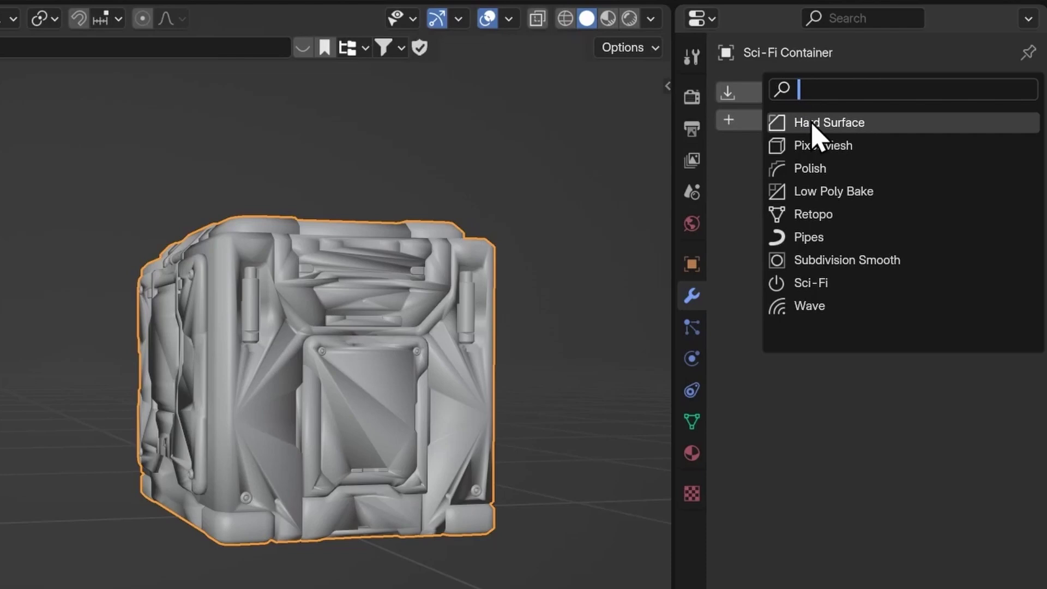
- Apply the Hard Surface preset and save its modifiers as a new preset with a bevel icon
click(817, 123)
click(749, 156)
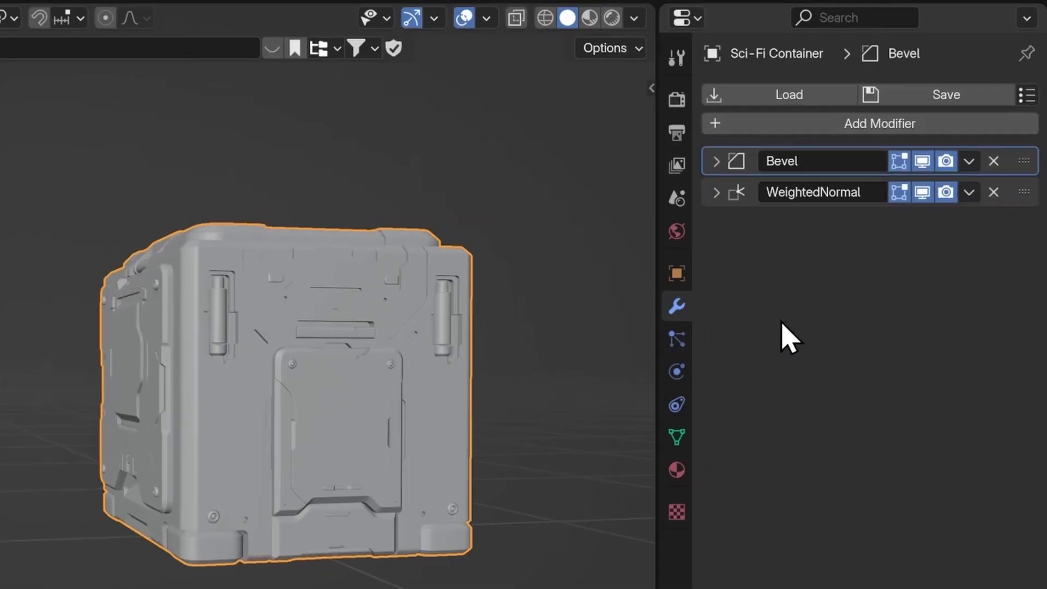
click(924, 101)
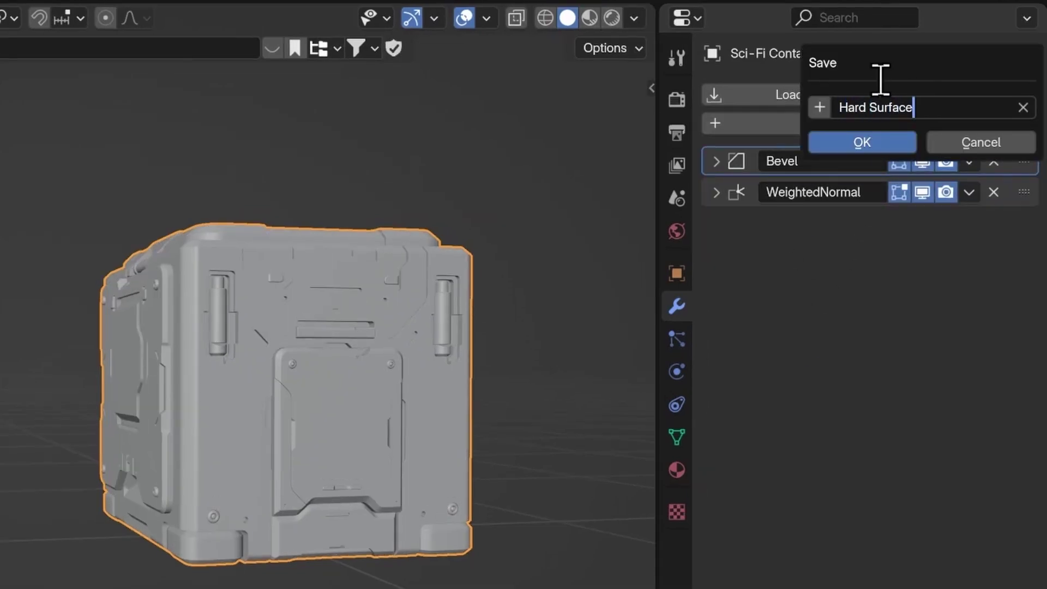
click(820, 109)
text(bevel)
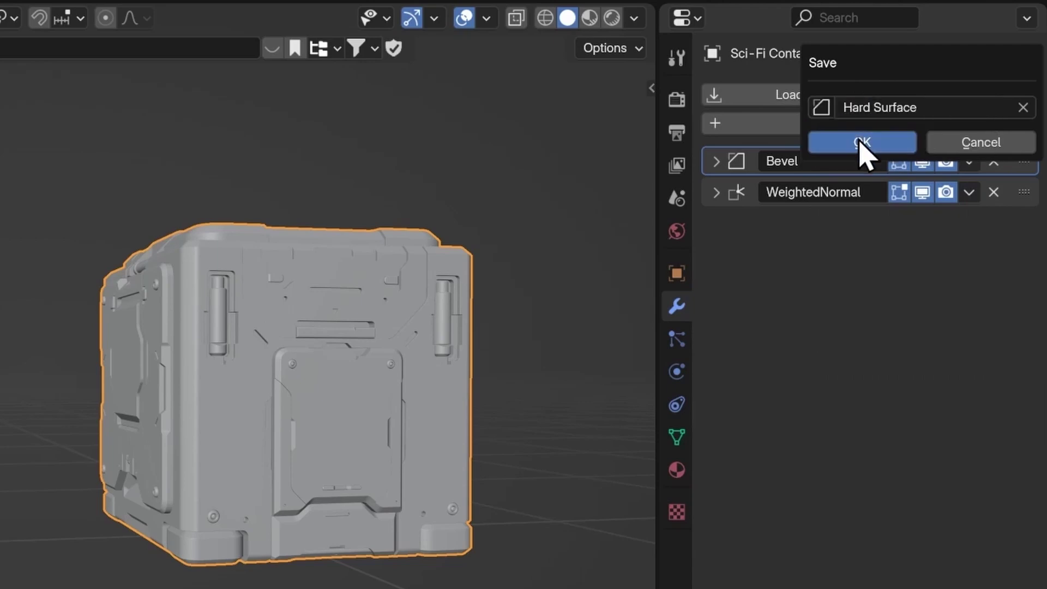
click(861, 143)
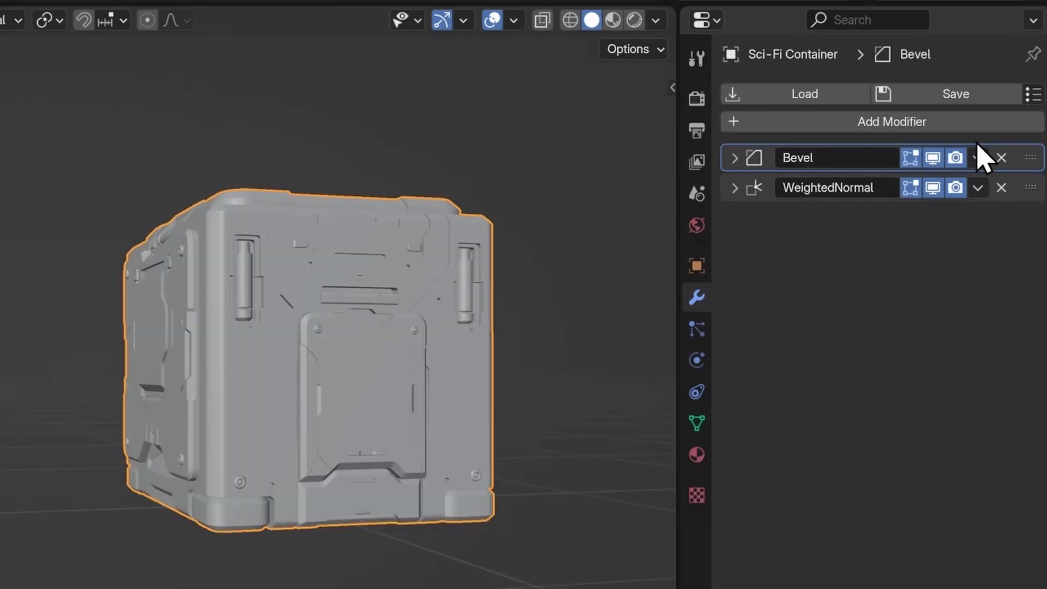
- In the Preset Manager, delete a saved preset and give the edited preset a bool icon
click(1027, 94)
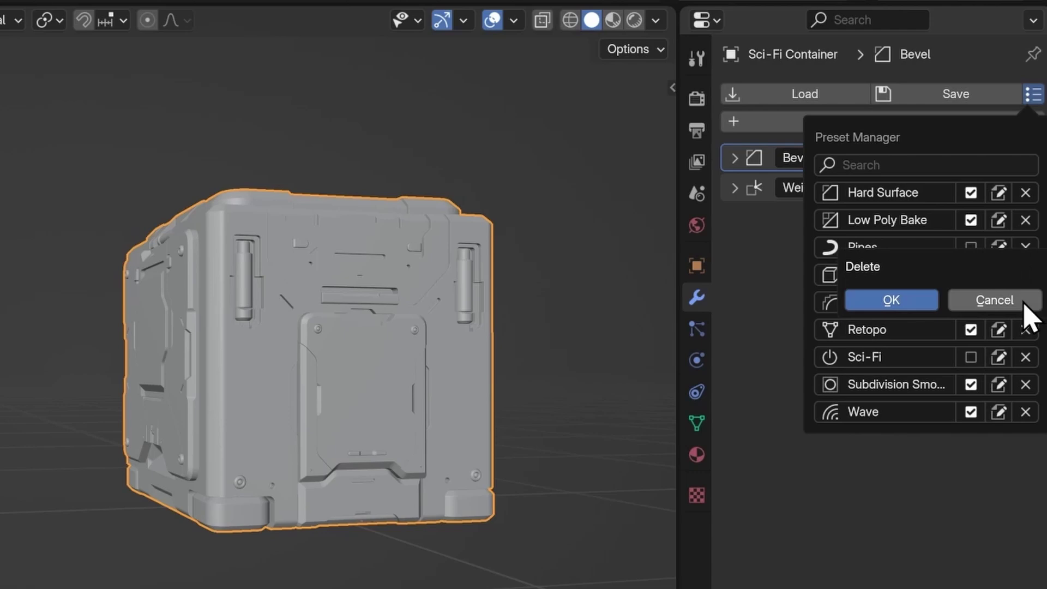
click(919, 299)
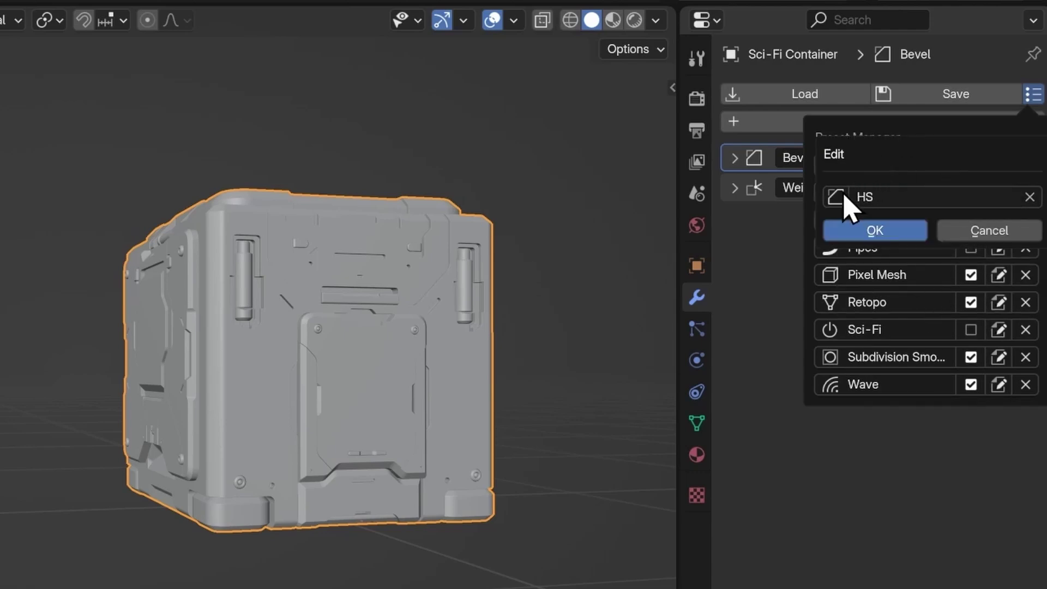
click(843, 196)
text(bool)
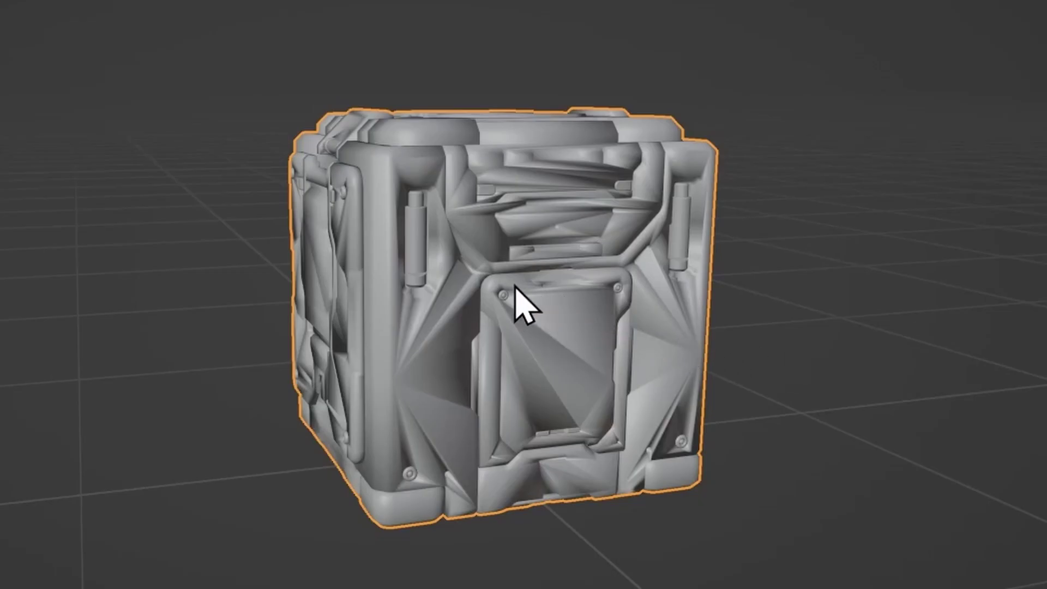
key(shift+q)
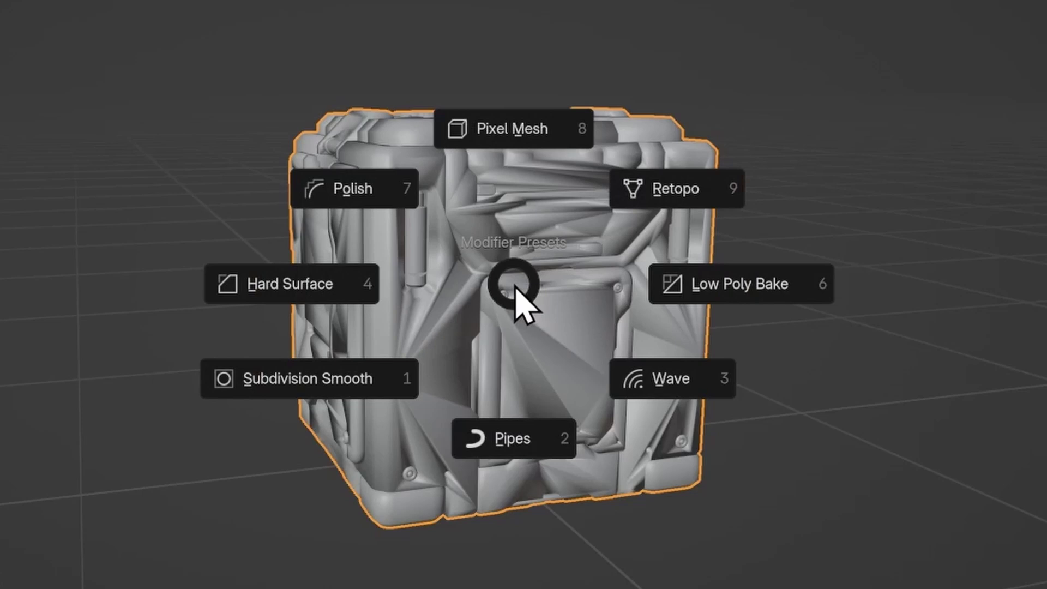
- Apply the Hard Surface preset to the sci-fi cube from the Modifier Presets pie menu
click(351, 288)
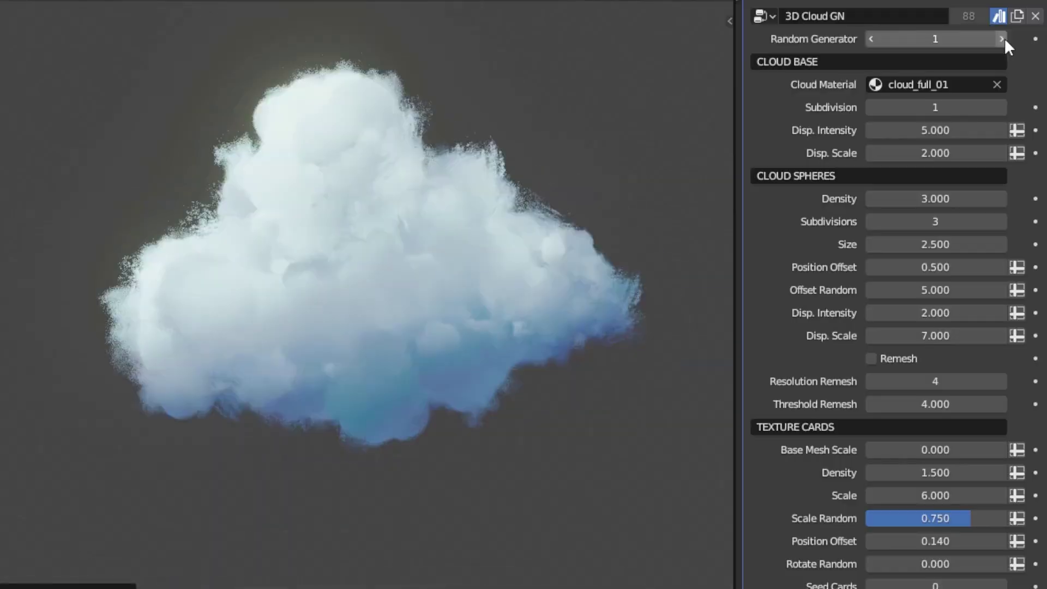
- Set the cloud seed to 6, move it vertically, and pick cloudMid_asset_19 with mask_03
drag(1005, 37, 1025, 38)
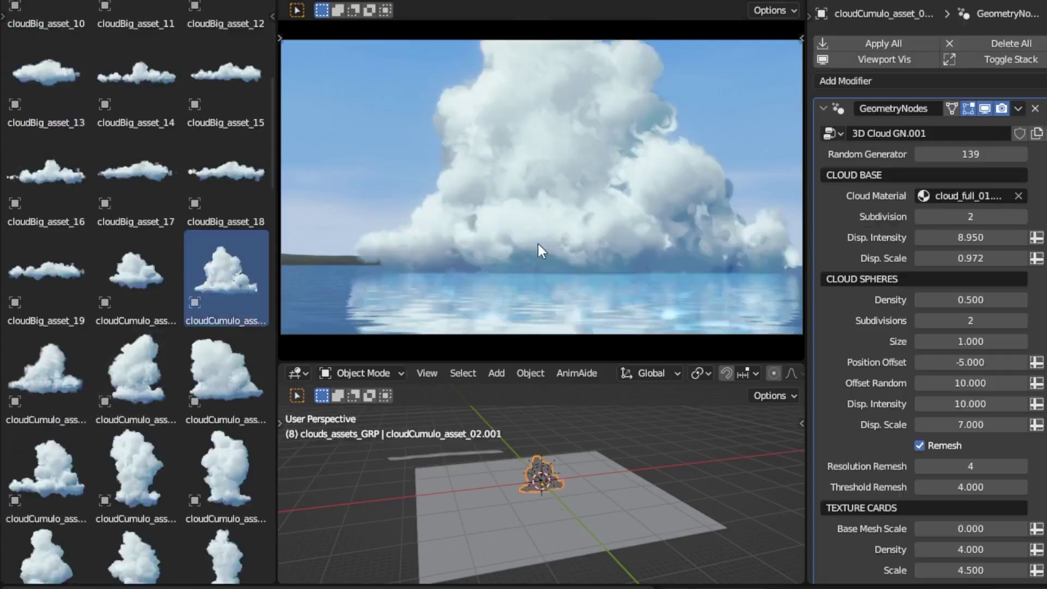
key(g)
key(z)
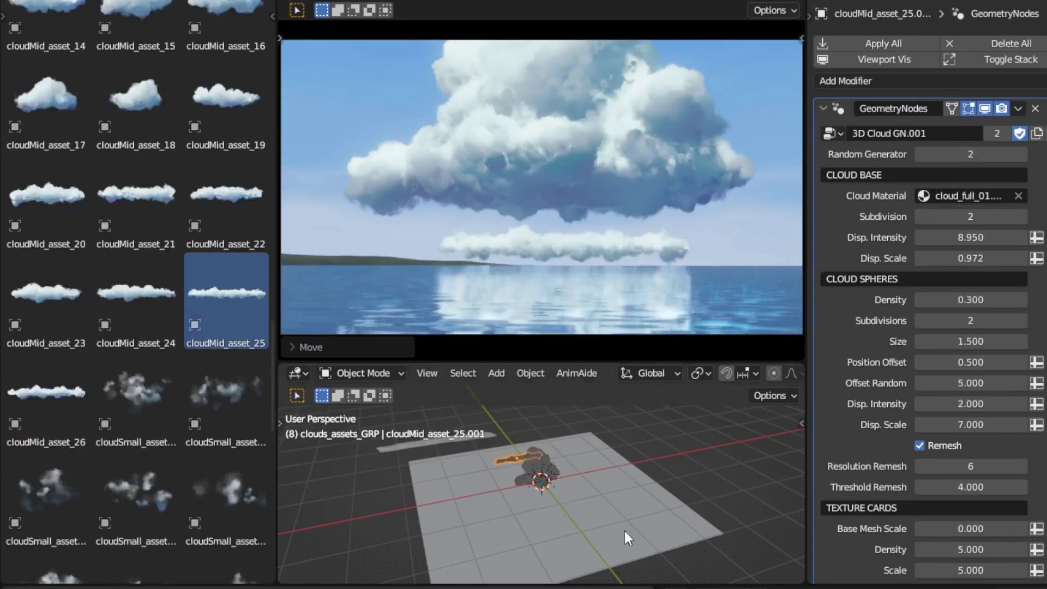
key(g)
click(639, 464)
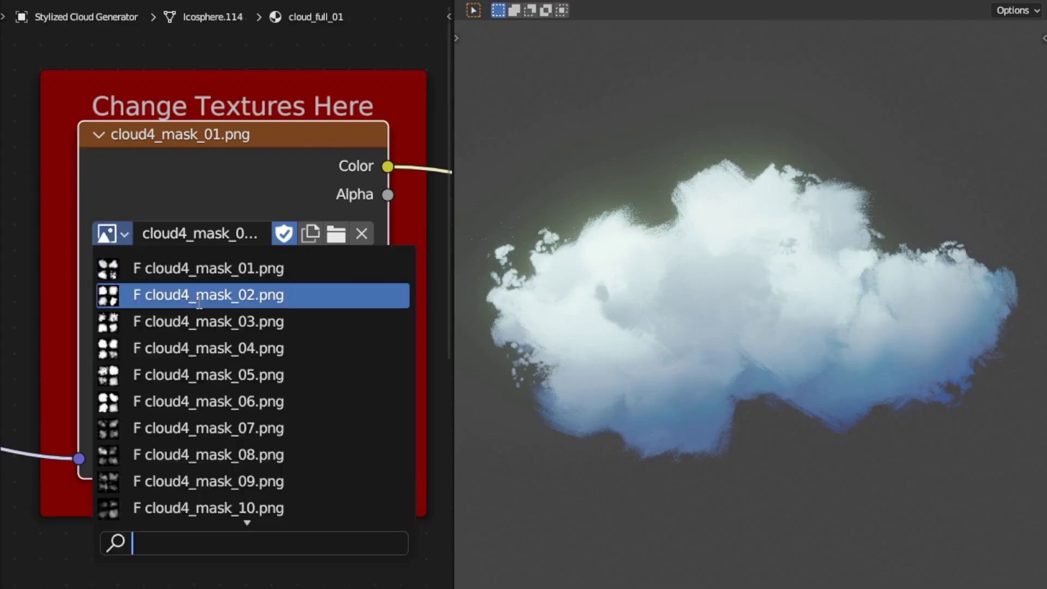
click(185, 322)
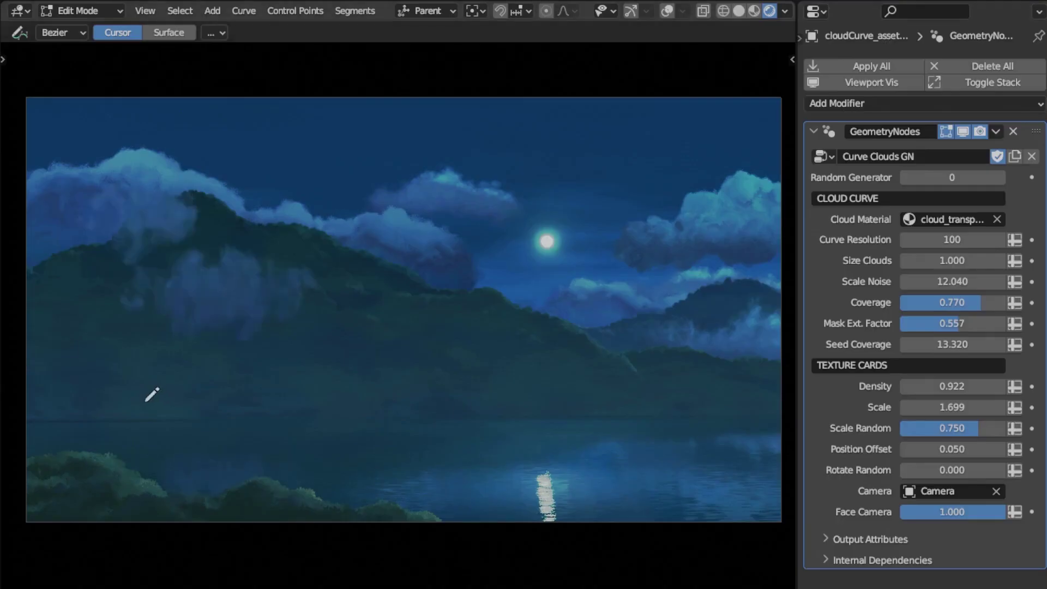
- Draw two cloud strokes along the left hills and one over the lake
drag(262, 407, 491, 377)
drag(633, 396, 786, 377)
drag(360, 456, 242, 469)
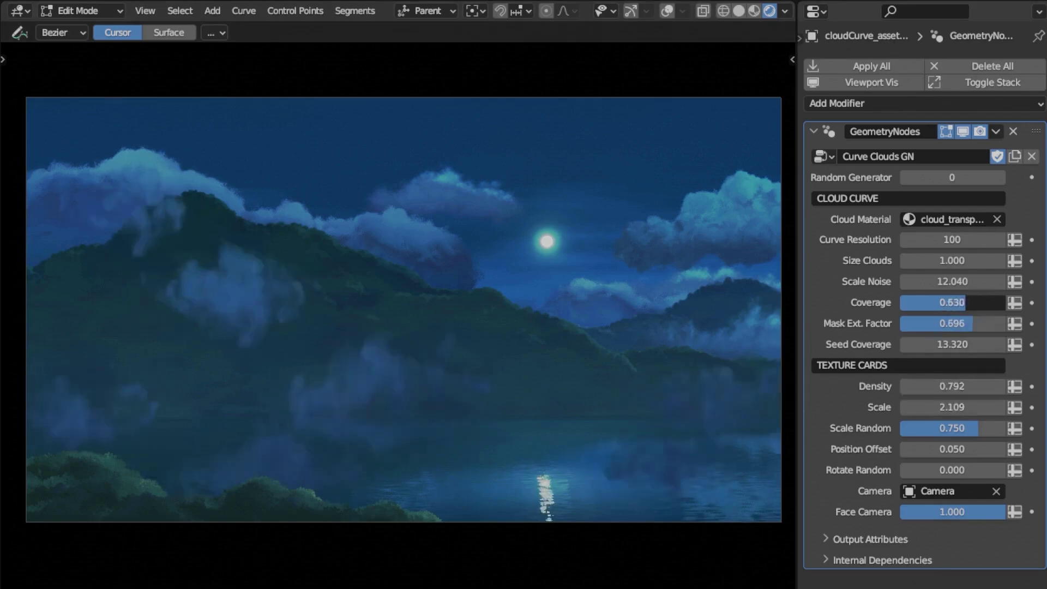
- Set Random Generator to 7 and Scale Random to about 0.479, then step the seed up twice
drag(1002, 178, 1020, 178)
drag(976, 428, 949, 428)
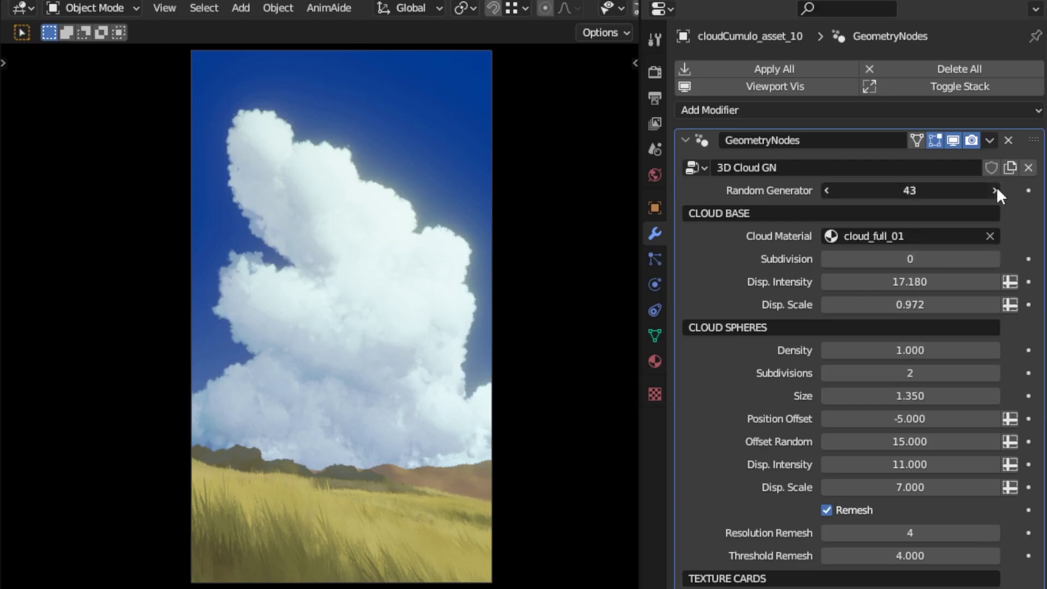
click(996, 188)
click(996, 188)
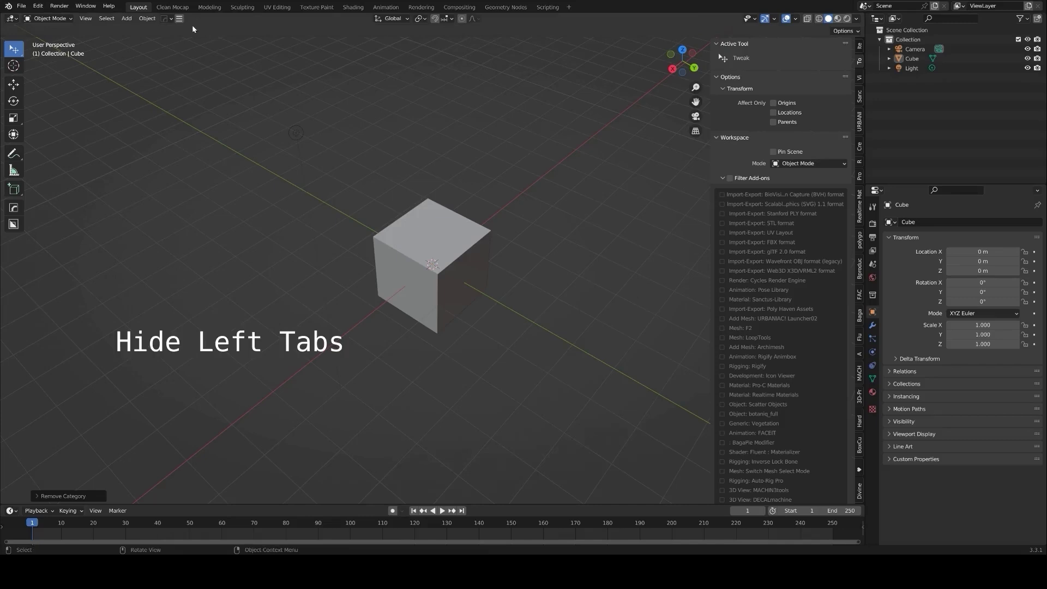
- Open the Hide Left Tabs settings and add the categories 'Rig, Env, Test'
click(179, 18)
drag(309, 32, 711, 56)
click(587, 160)
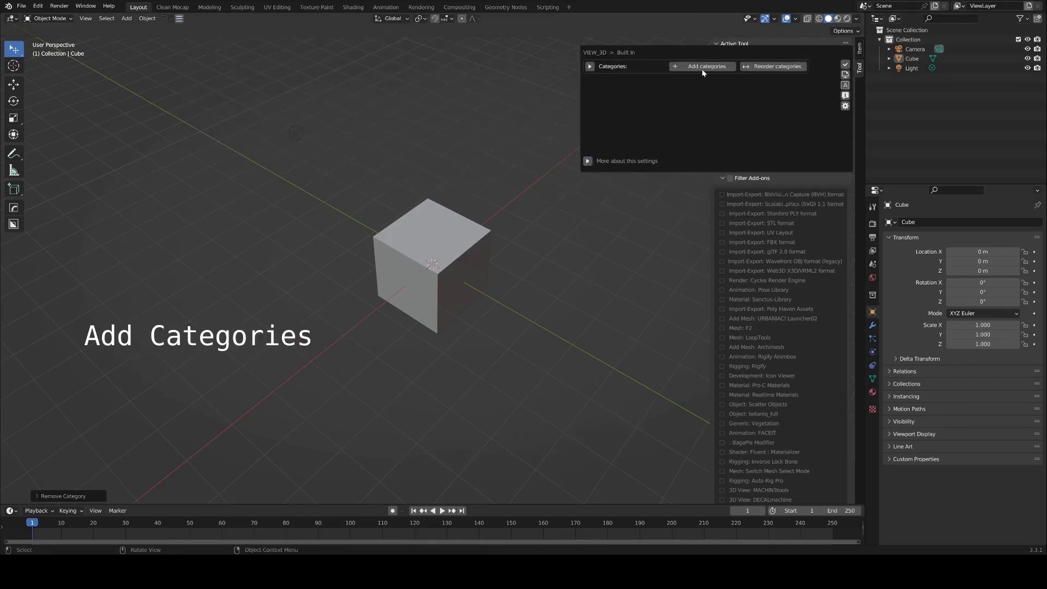
click(705, 66)
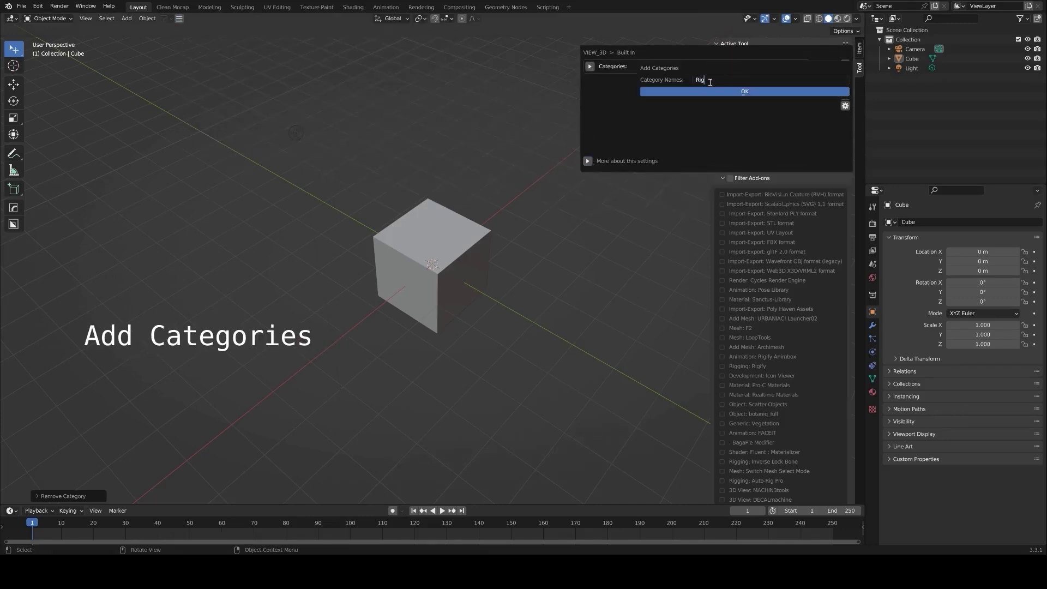
text(Rig, Env, Test)
key(Return)
- Assign the checked add-on tabs to the Rig and Env categories, then collapse both
click(718, 96)
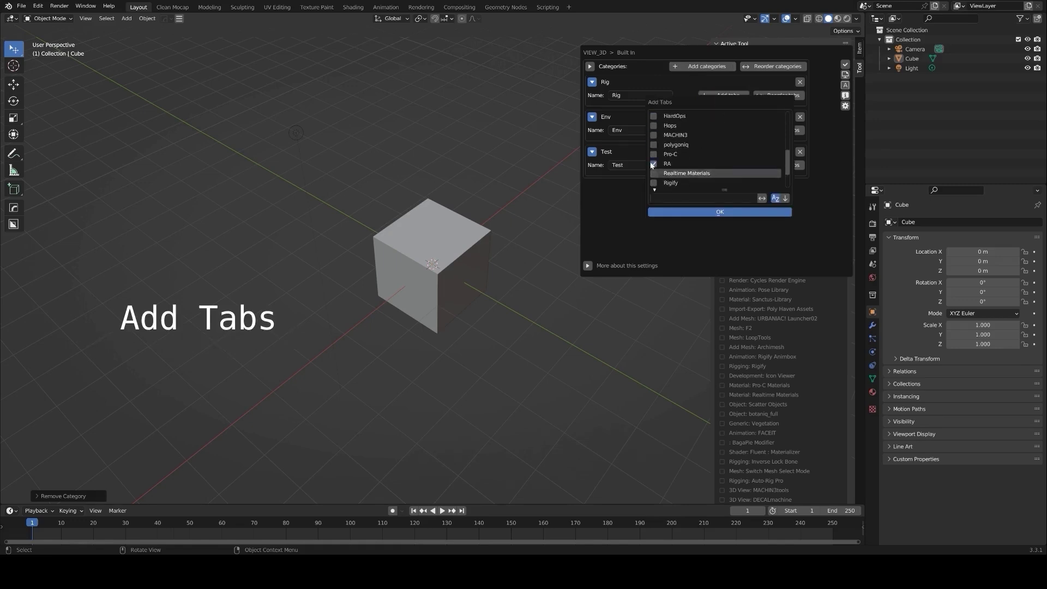
click(720, 212)
click(724, 140)
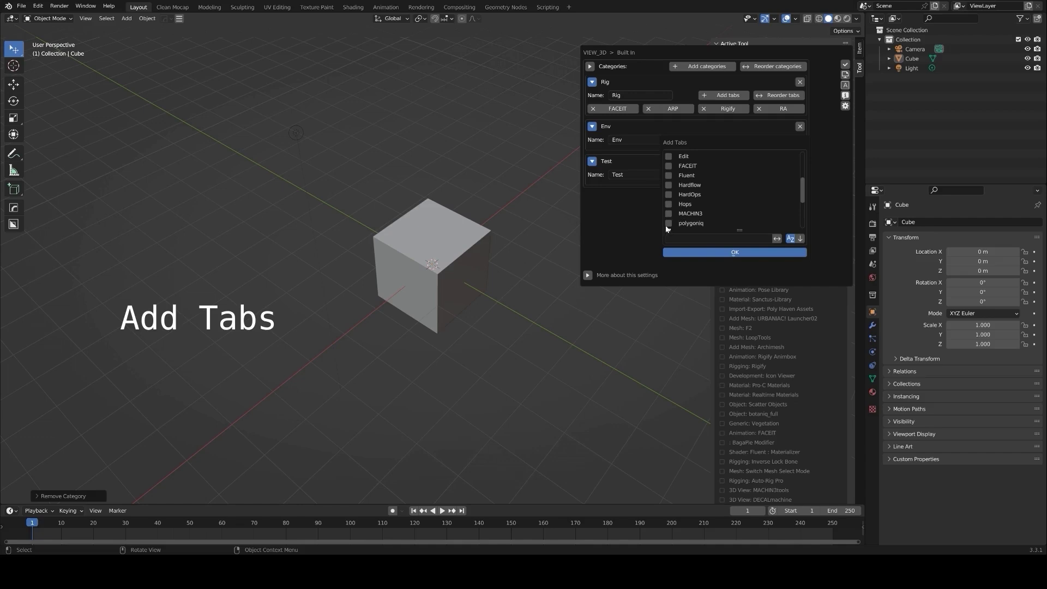
click(668, 214)
click(669, 175)
click(668, 204)
click(714, 252)
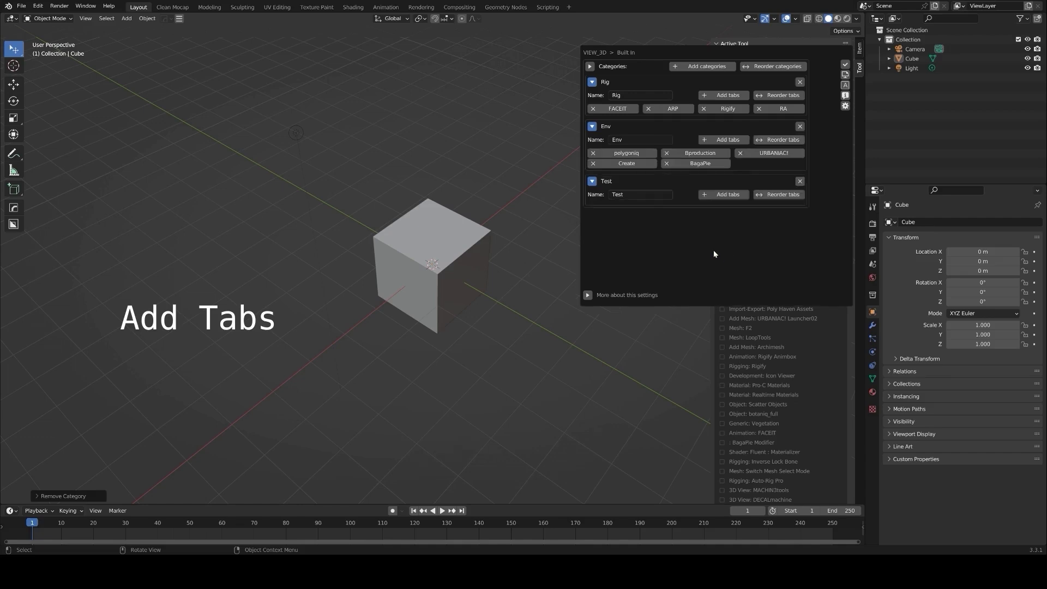
- Fill the Test category with its tabs and check the ARP and FACEIT sub-tabs
click(723, 131)
scroll(657, 181, down, 2)
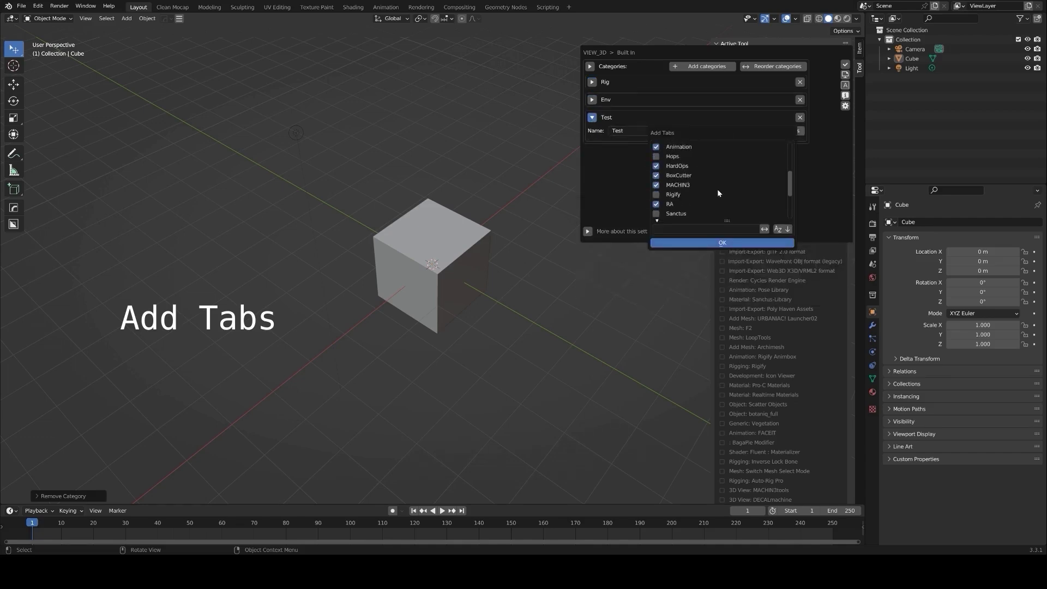
click(722, 242)
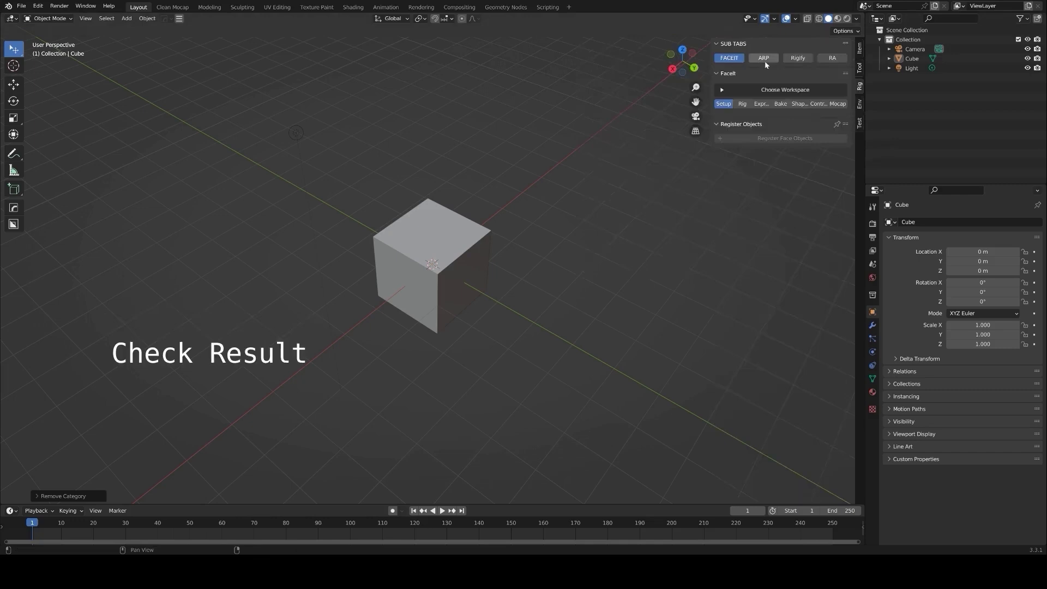
click(763, 58)
click(729, 58)
- Reopen the category settings and add a new workspace settings set
click(179, 19)
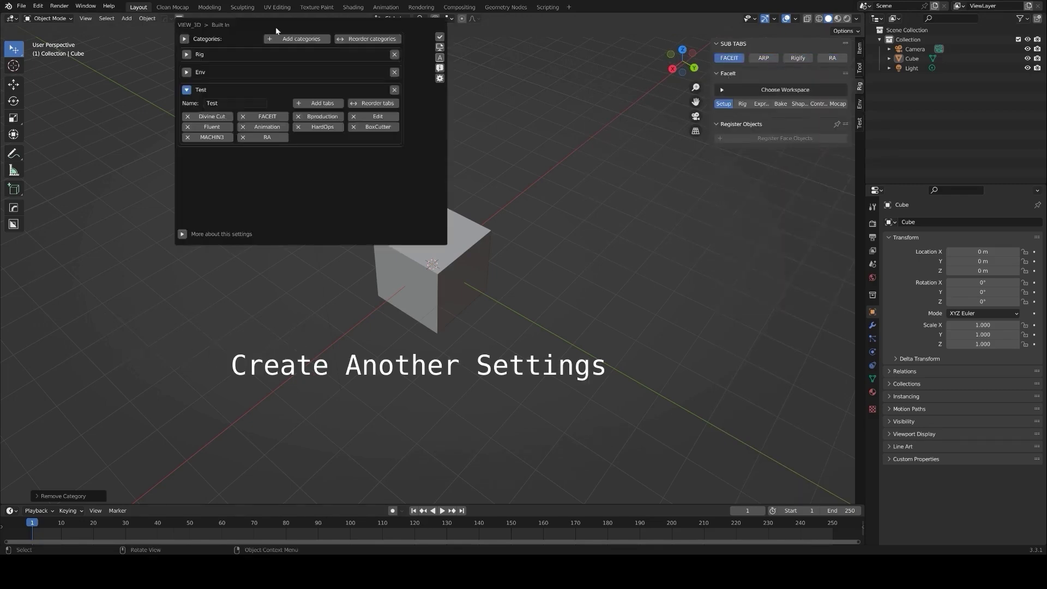
drag(276, 27, 324, 57)
click(487, 77)
click(638, 107)
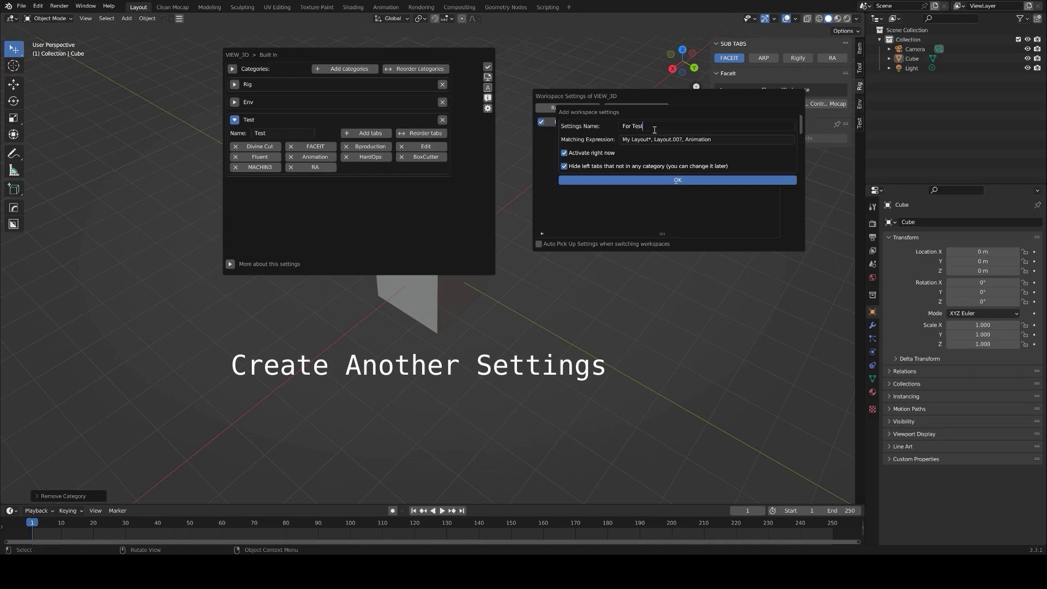
- Confirm the For Test settings set and add the categories Test, Mat and Cat Name
click(645, 180)
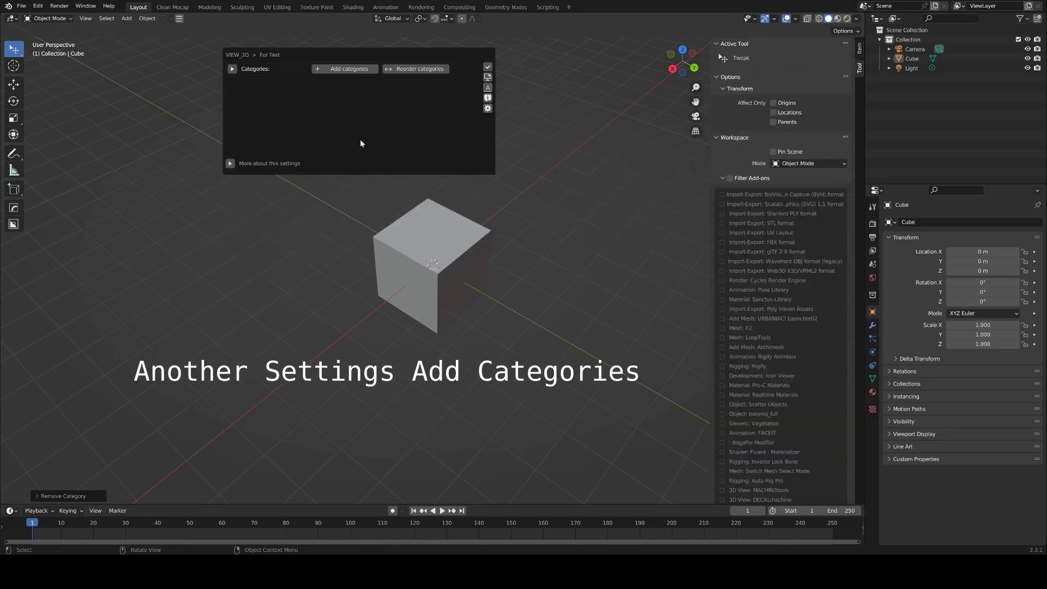
click(230, 163)
click(229, 163)
click(349, 69)
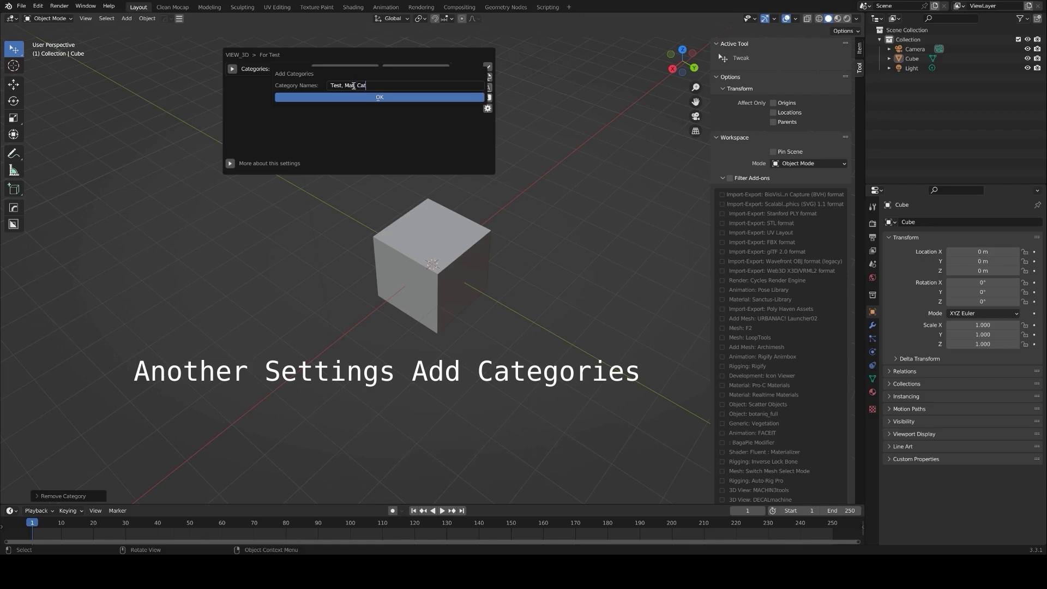
key(Return)
key(Return)
- Assign the checked add-on tabs to the Test and Mat categories
click(370, 98)
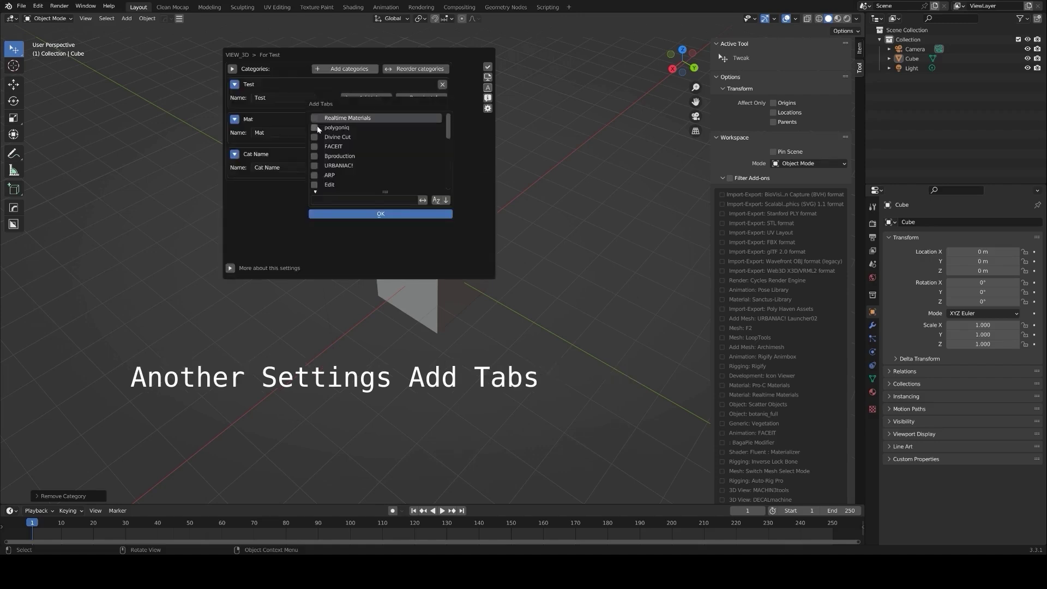
scroll(433, 155, up, 3)
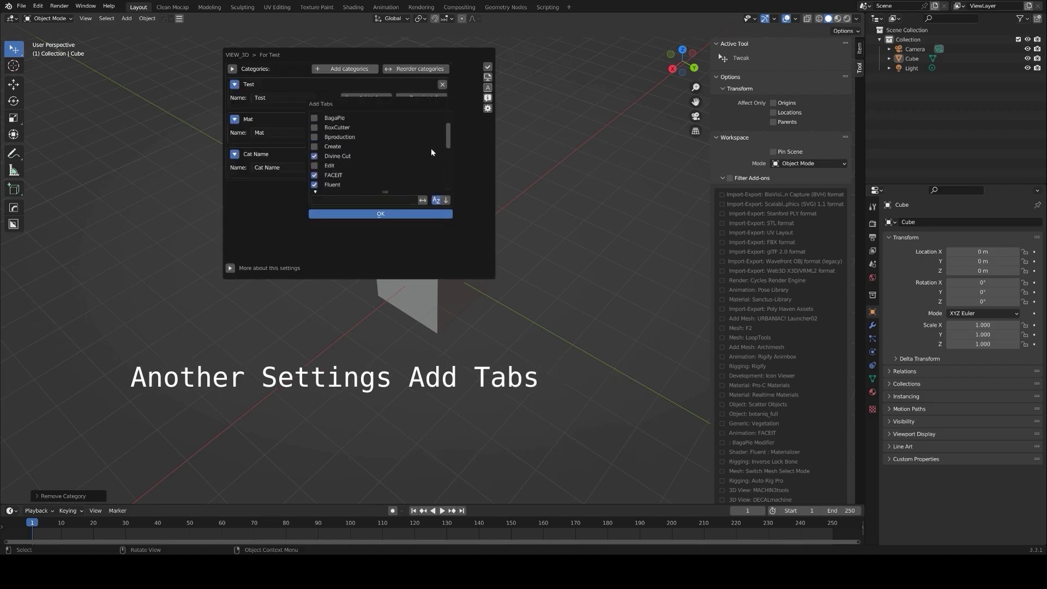
click(371, 213)
click(370, 152)
drag(308, 210, 308, 243)
scroll(391, 217, down, 2)
click(387, 269)
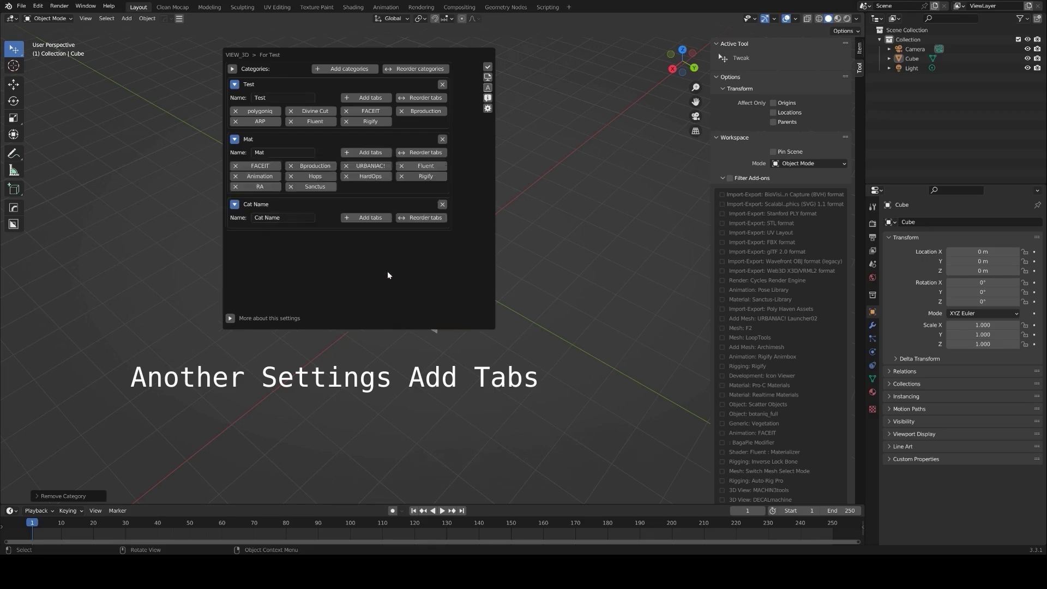
- Put BoxCutter into Cat Name and apply the new category settings to the sidebar
click(371, 218)
scroll(319, 288, down, 3)
click(307, 275)
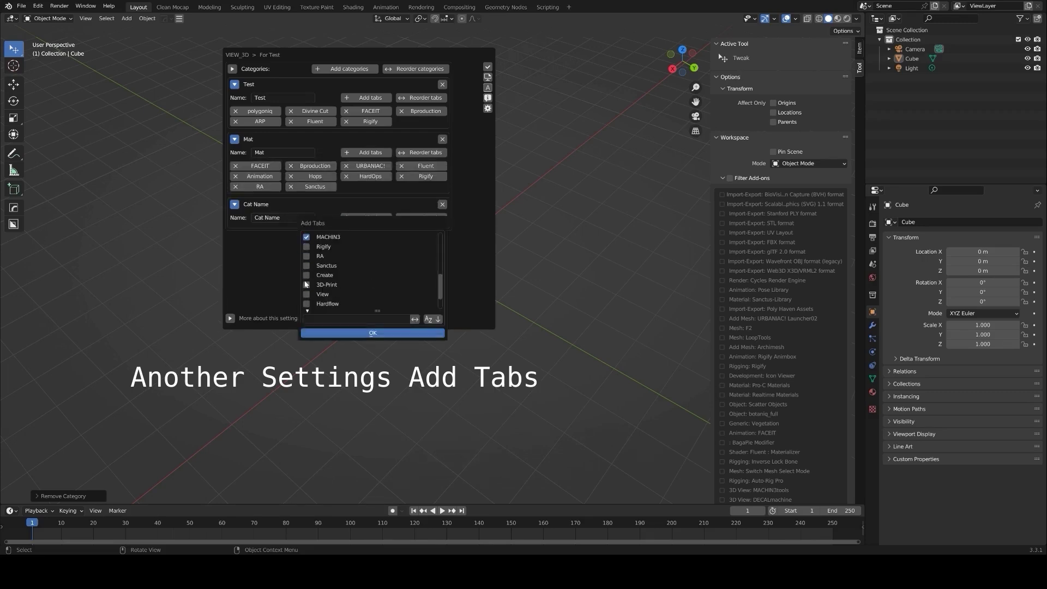
click(402, 334)
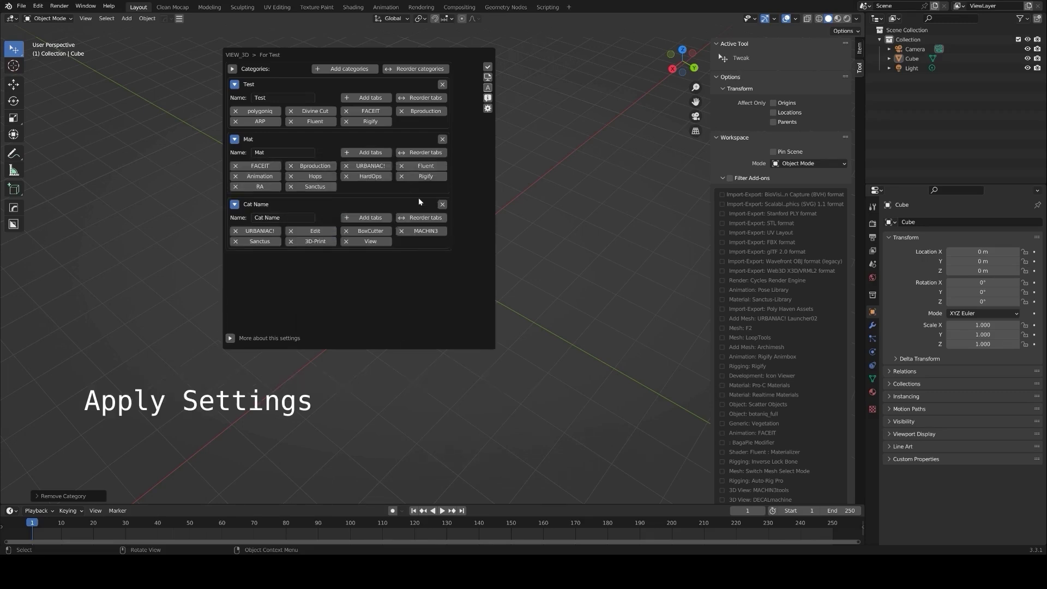
click(488, 67)
- Browse the new sidebar sub-tabs, open the Bproduction vegetation panel, and collapse all panels
click(764, 58)
click(832, 58)
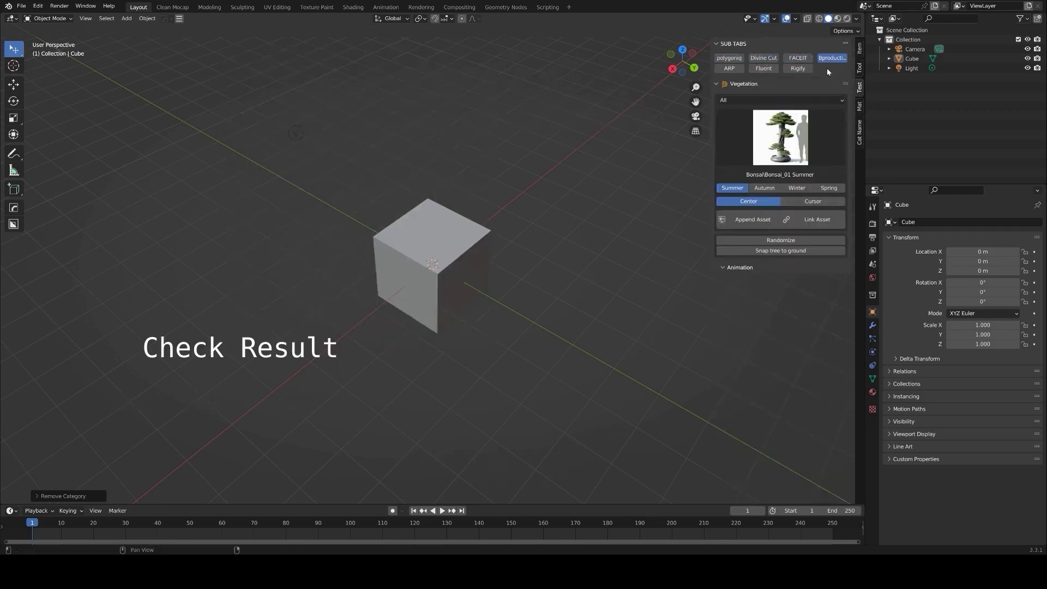
click(763, 69)
ctrl+scroll(753, 77, down, 3)
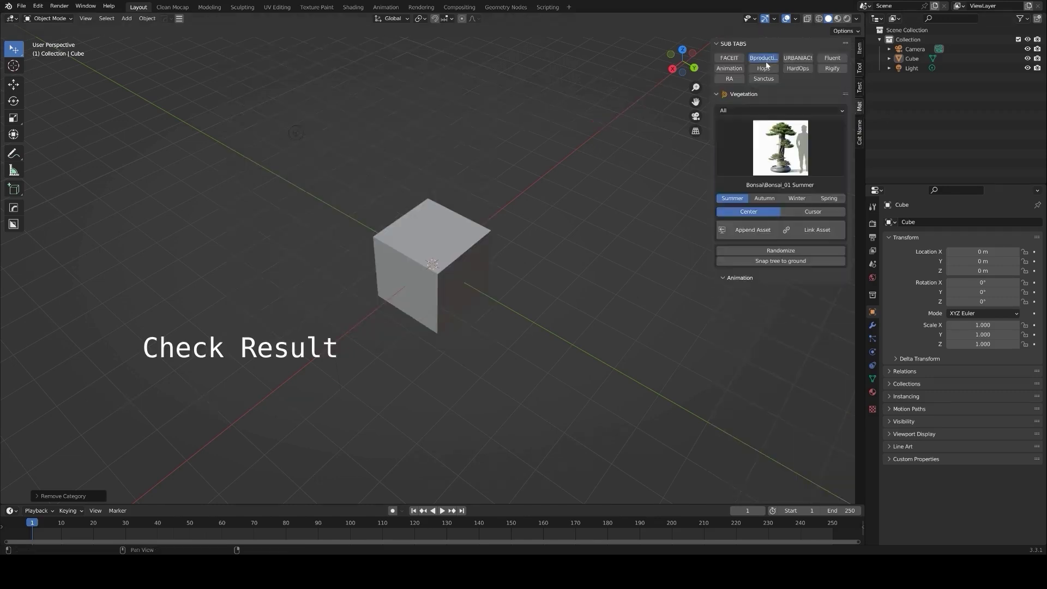
click(764, 59)
drag(742, 43, 758, 90)
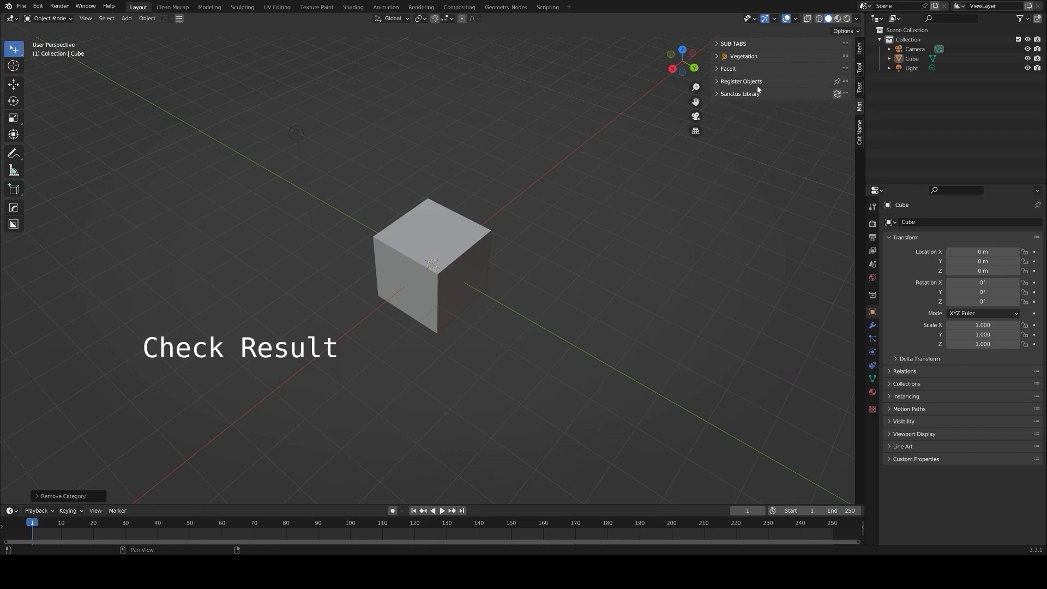
- Add Realtime Materials as an exception tab and apply the settings
click(180, 19)
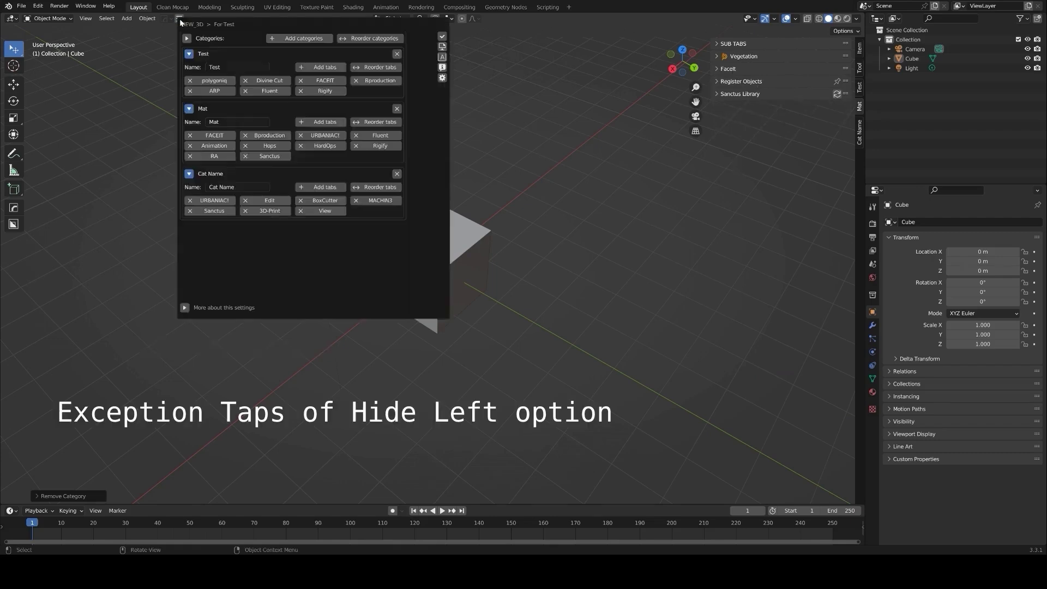
click(207, 306)
click(393, 320)
drag(424, 324, 493, 222)
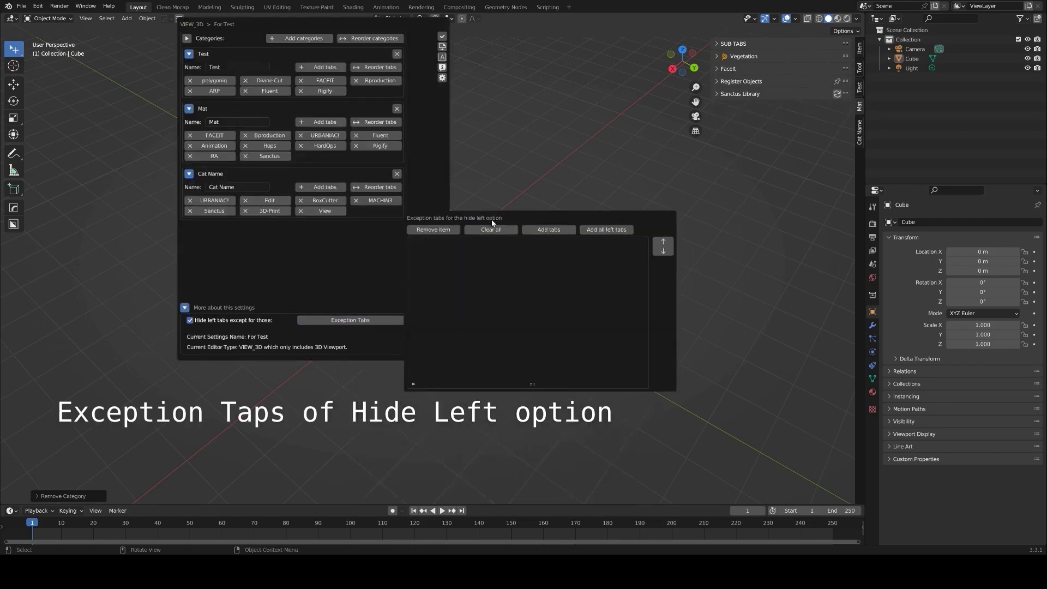
click(561, 230)
click(559, 362)
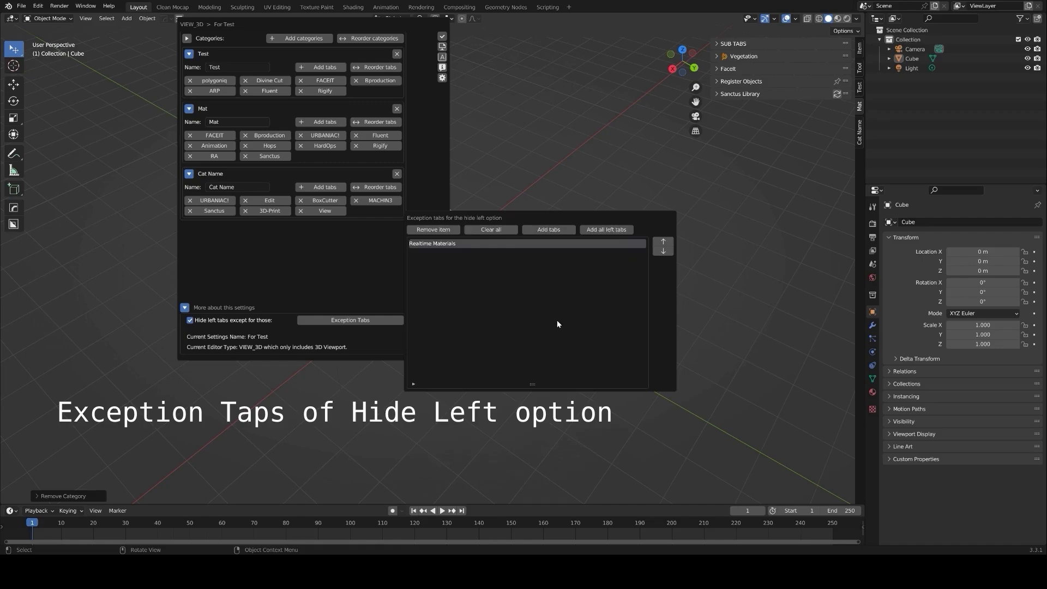
click(443, 36)
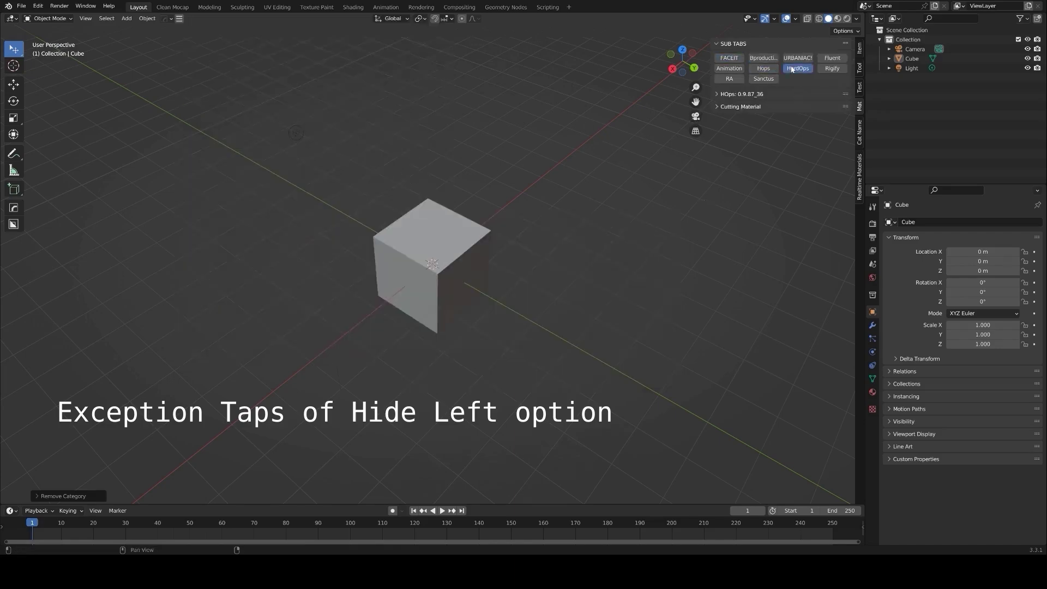
click(860, 177)
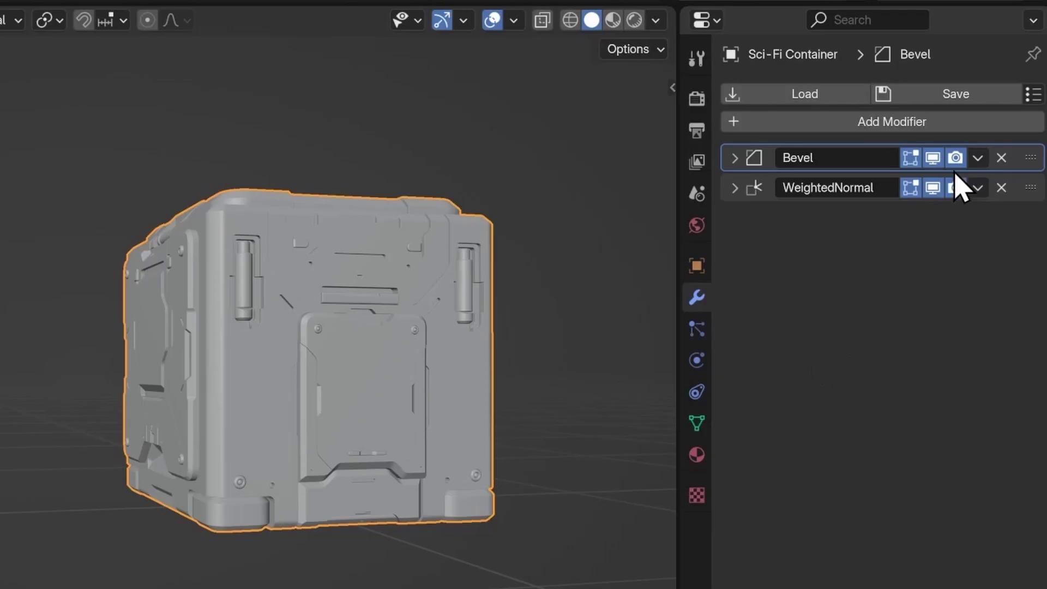
- Delete the Polish preset from the modifier preset manager
click(1033, 94)
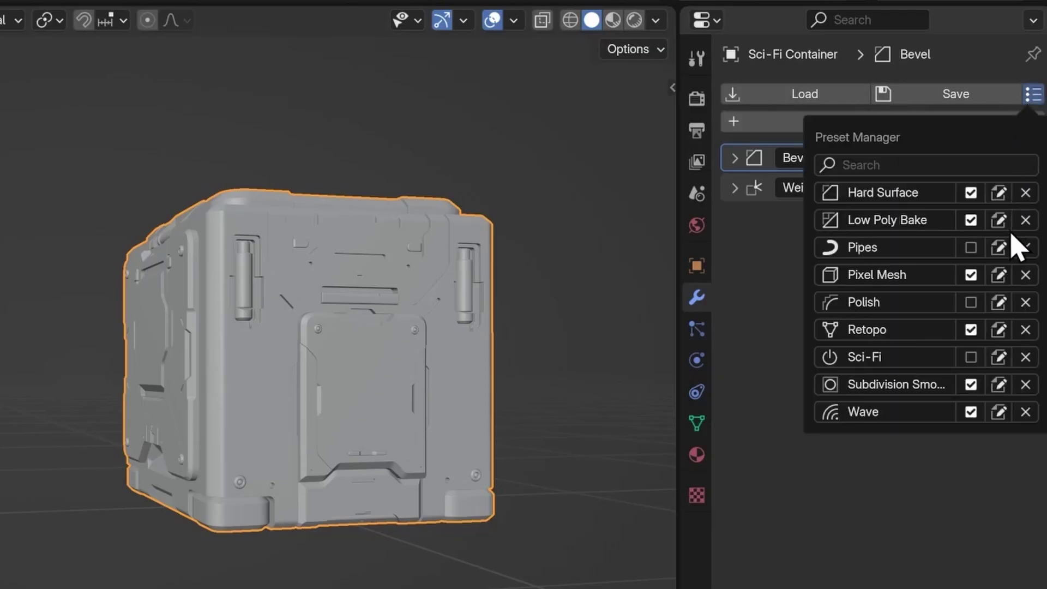
click(1025, 302)
click(922, 304)
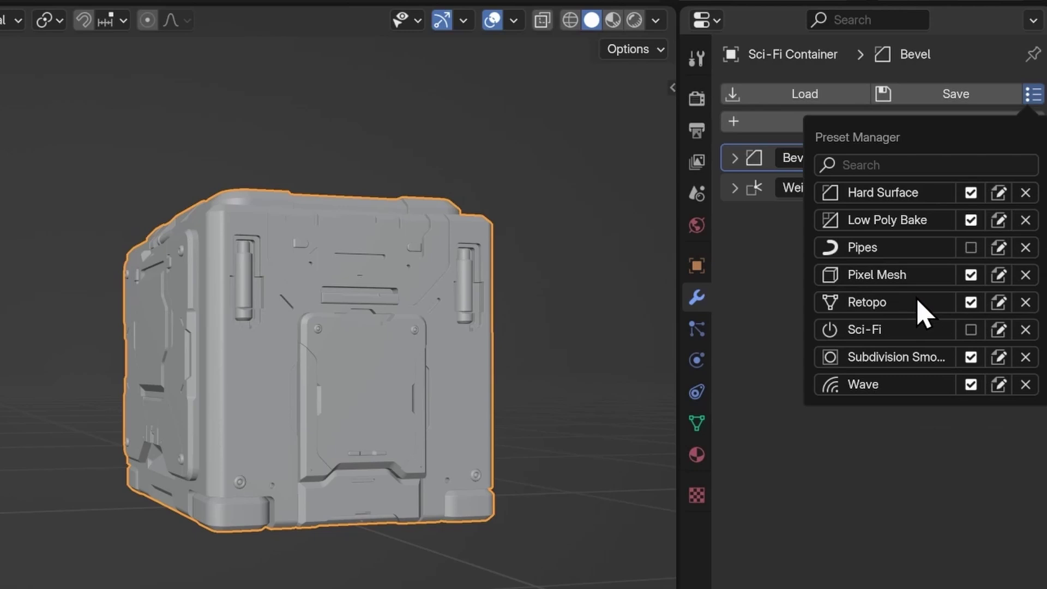
- Rename the Hard Surface preset to HS with a new icon found by searching 'bev'
click(999, 194)
click(953, 197)
text(HS)
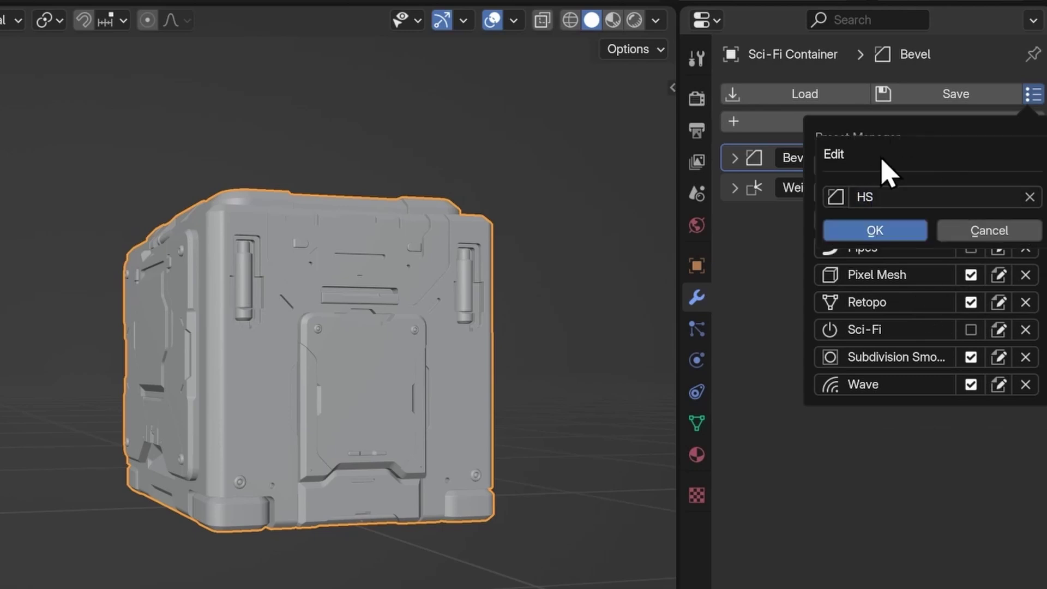
click(843, 198)
text(bev)
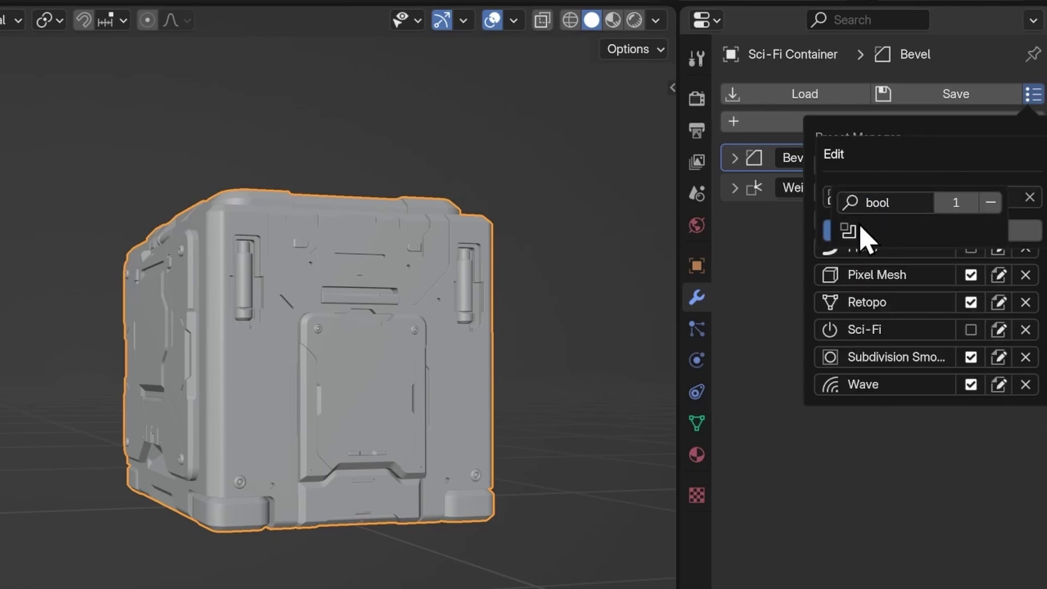
click(855, 224)
click(875, 231)
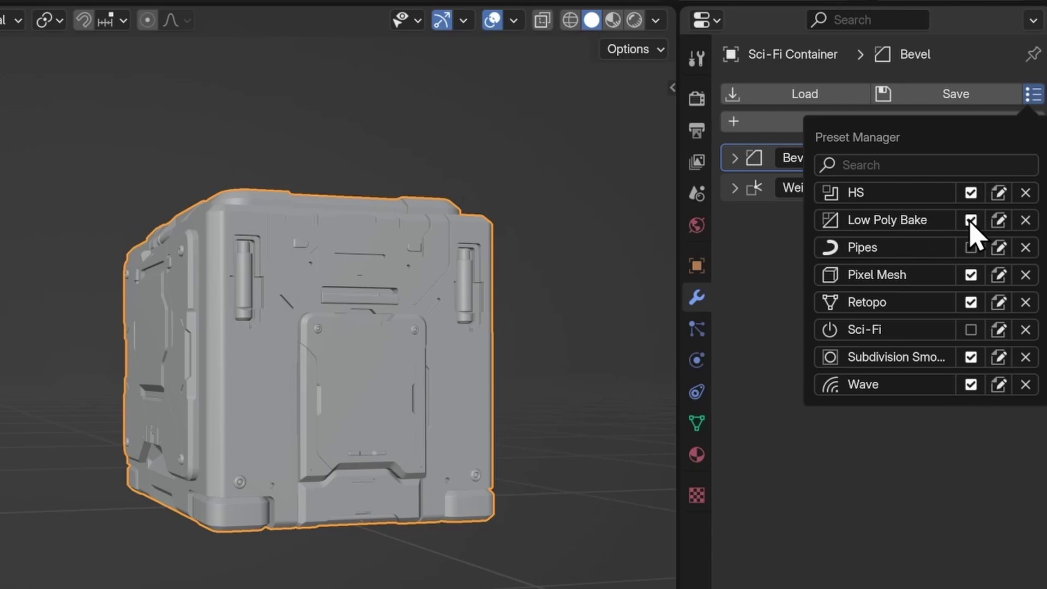